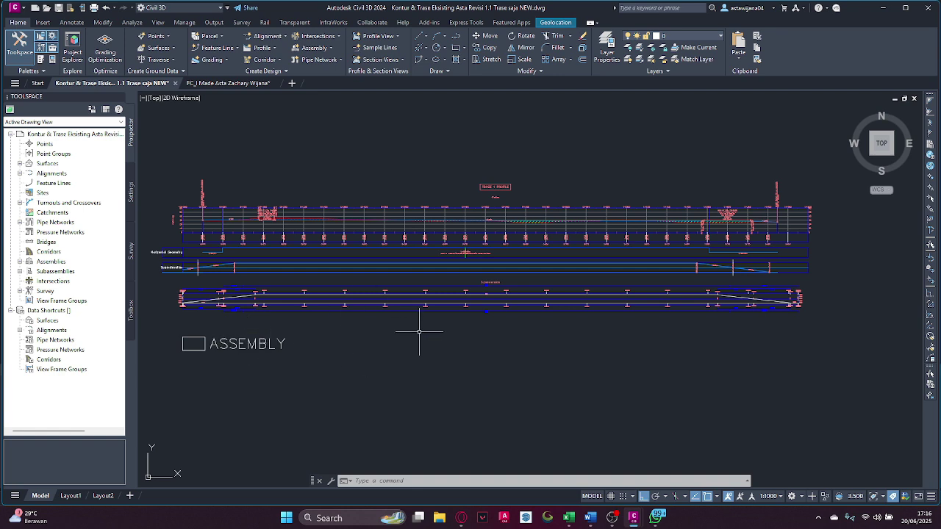
Examine the Trase 1 profile view, its geometry and superelevation bands, the superelevation diagram and the area marked ASSEMBLY
scroll(277, 211, up, 2)
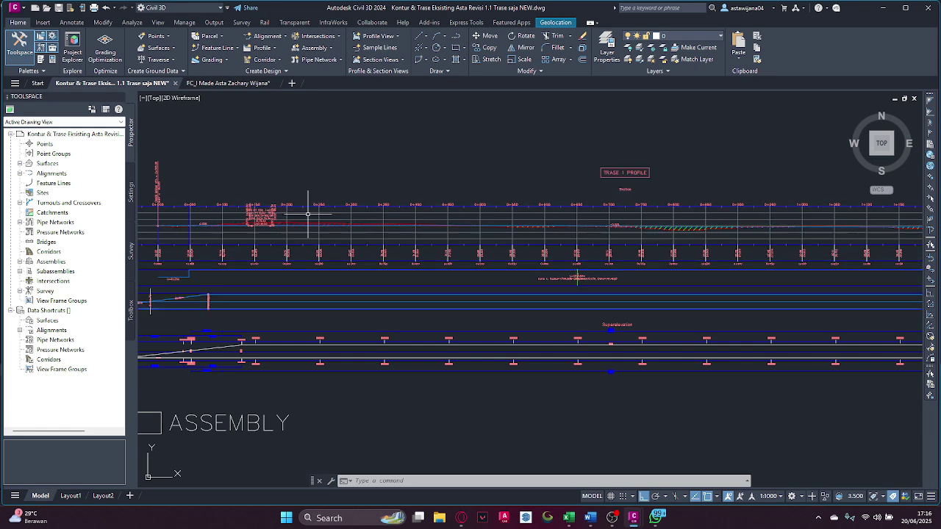
scroll(307, 207, up, 4)
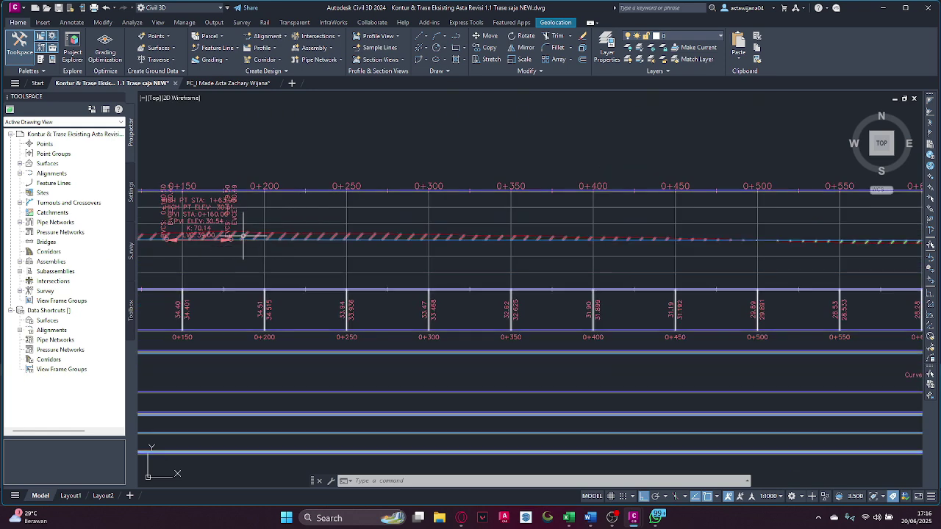
middle_drag(245, 236, 507, 224)
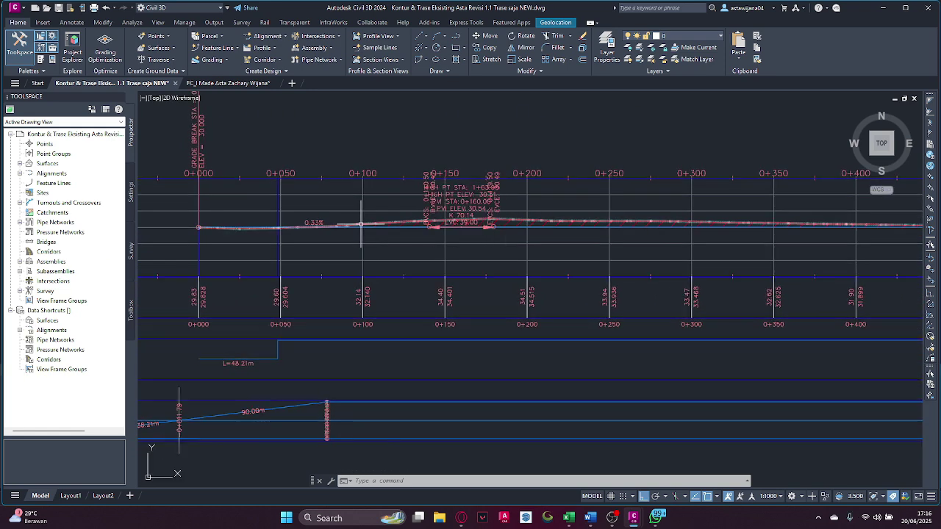
scroll(545, 223, up, 2)
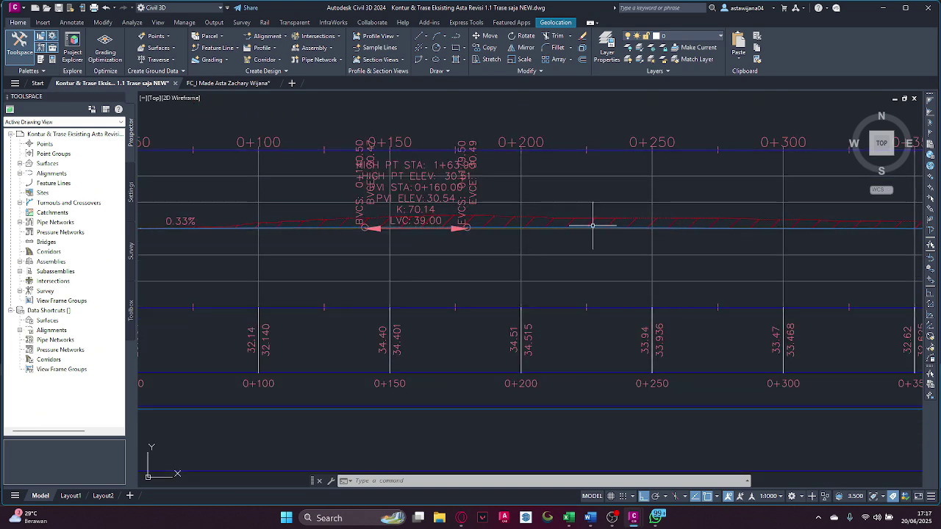
middle_drag(700, 249, 225, 287)
scroll(225, 287, down, 2)
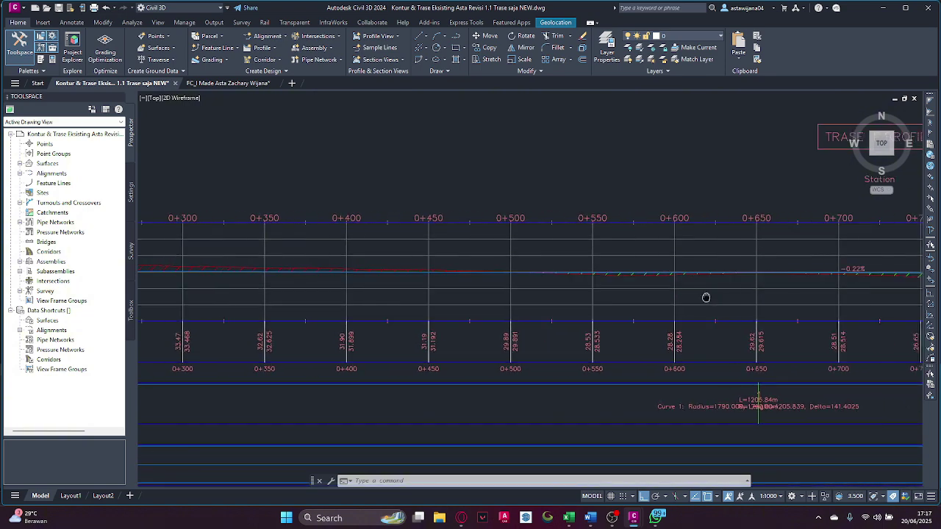
scroll(485, 286, down, 2)
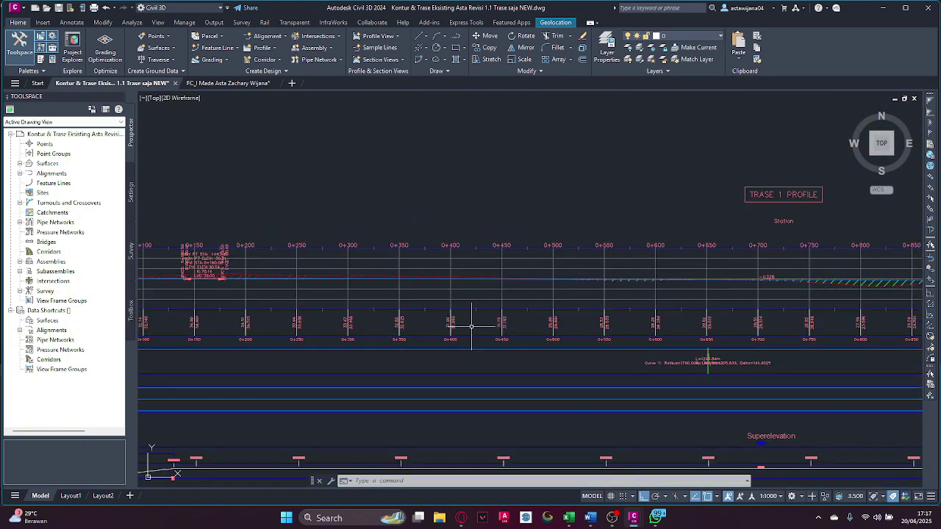
middle_drag(472, 325, 816, 227)
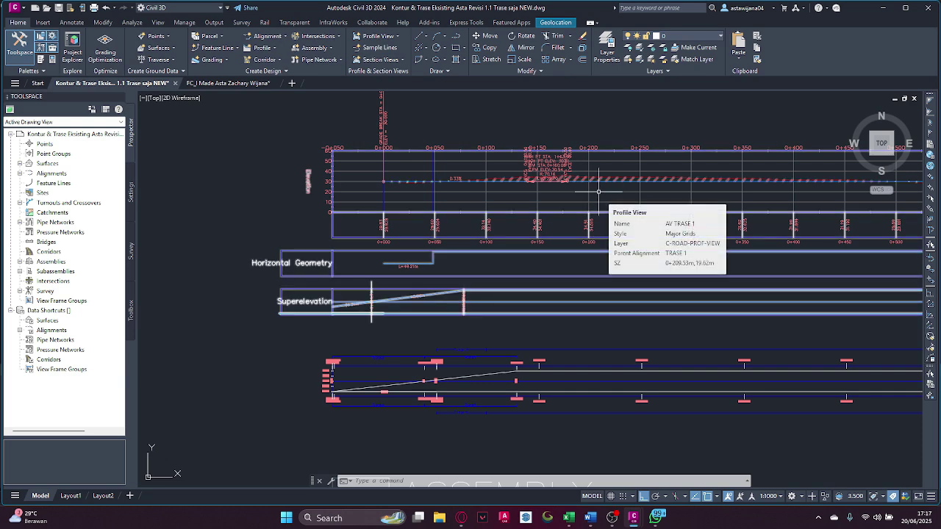
middle_drag(458, 237, 398, 156)
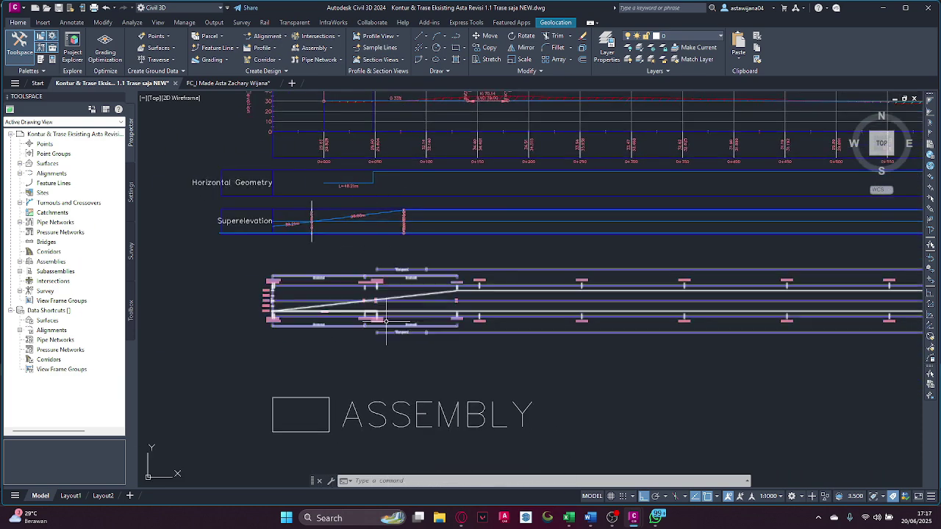
middle_drag(393, 349, 445, 245)
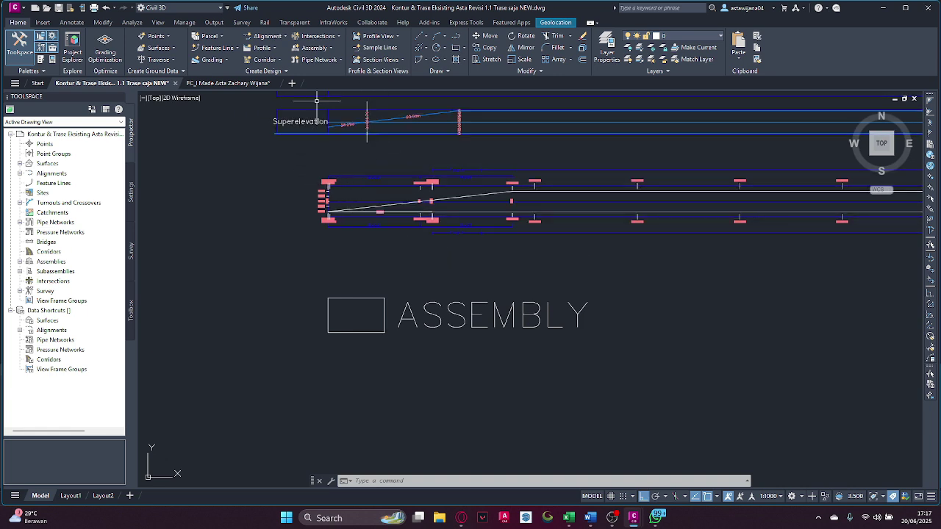
Create an Undivided Crowned Road assembly named PENAMPANG MELINTANG 1, with its baseline at the centre of the rectangle beside the ASSEMBLY text
click(331, 50)
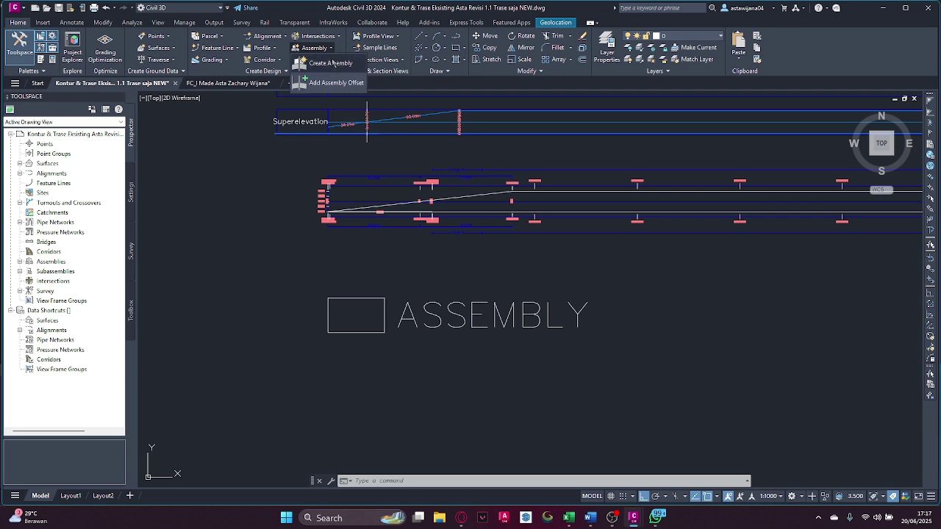
click(331, 63)
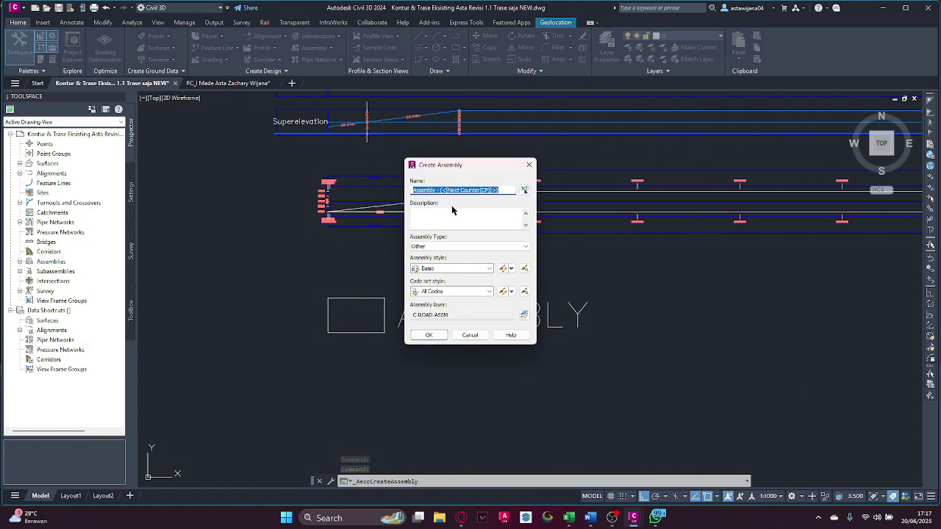
text(PENAMPANG)
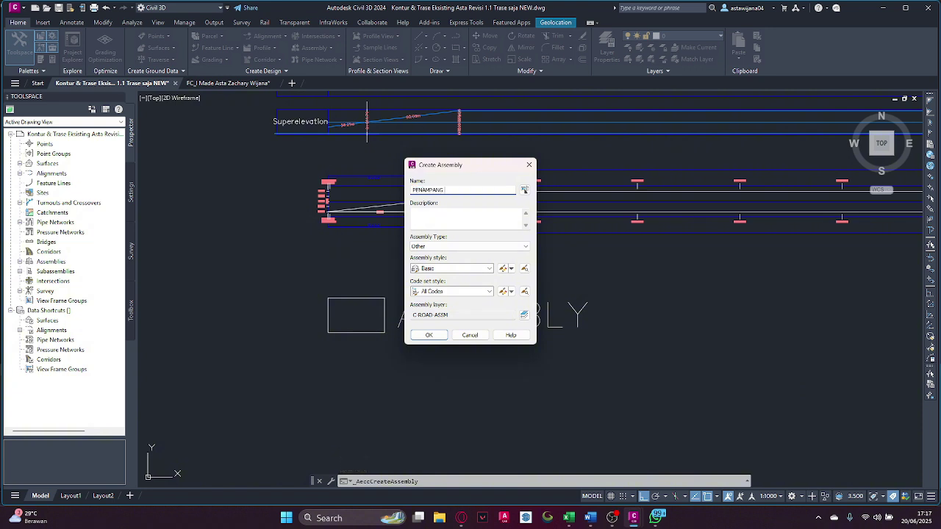
text( MELINTANG 1)
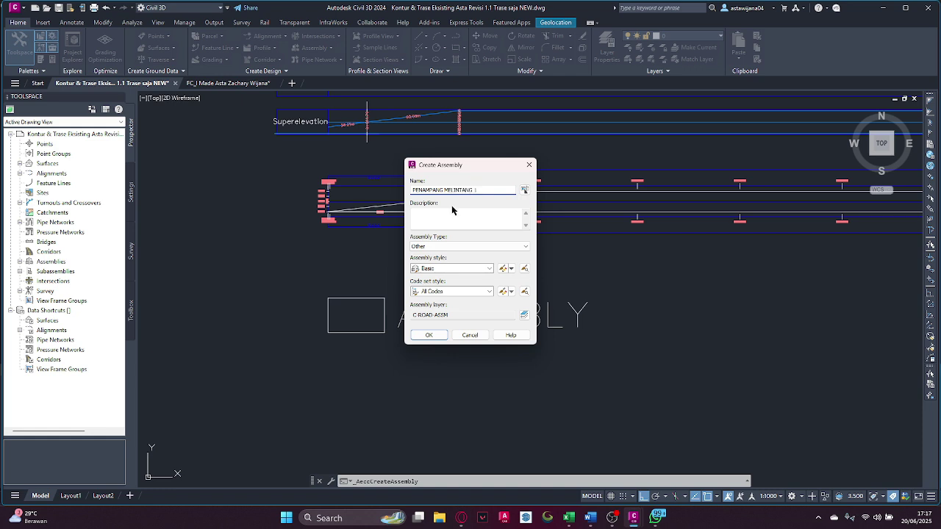
click(456, 247)
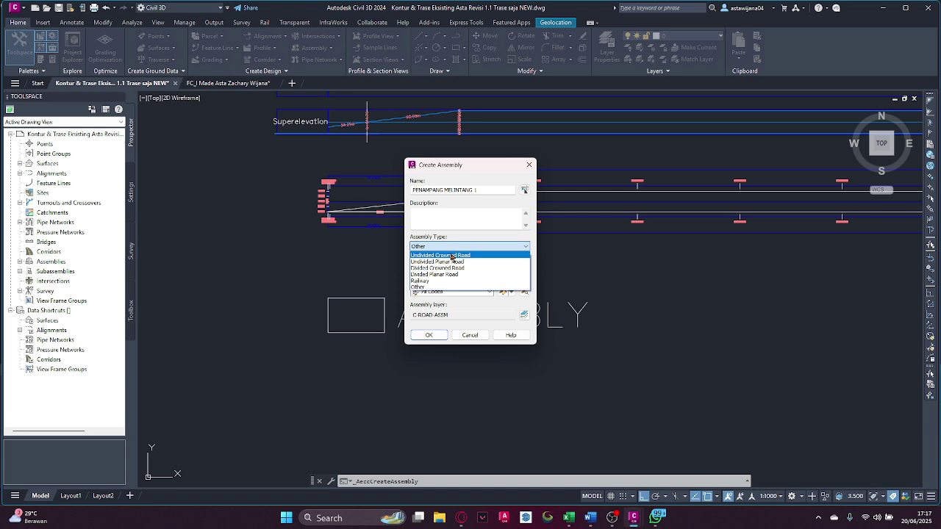
click(452, 256)
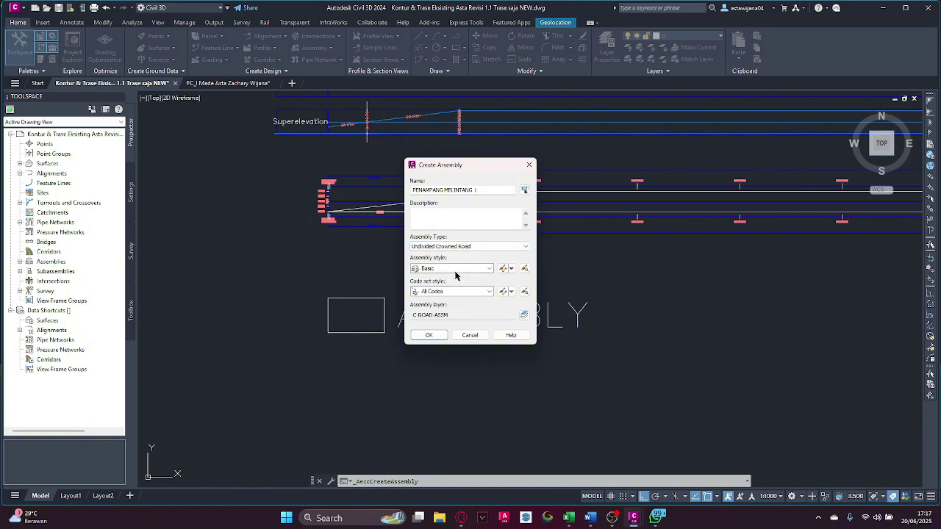
click(430, 335)
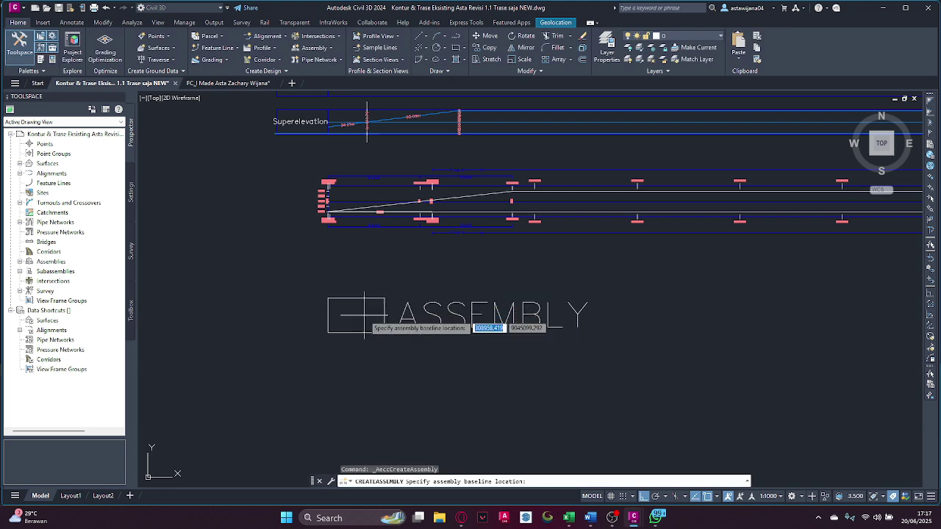
scroll(363, 316, up, 4)
scroll(339, 313, down, 3)
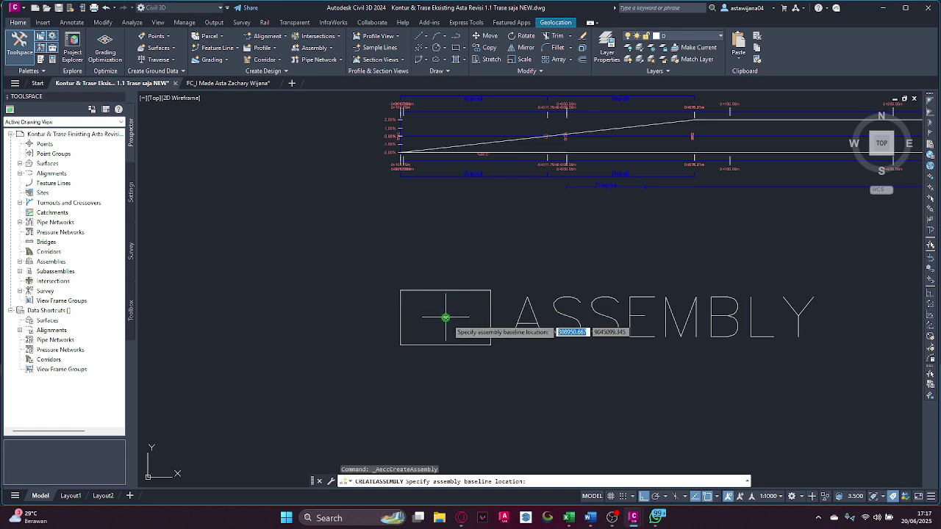
click(445, 318)
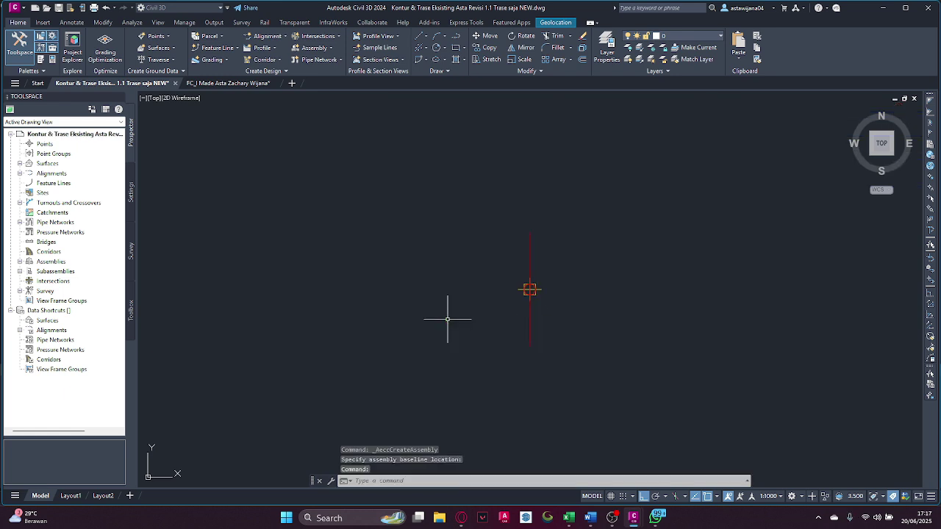
Show the subassembly tool palettes and start placing the LaneSuperelevationAOR subassembly from the lanes set
middle_drag(563, 313, 480, 325)
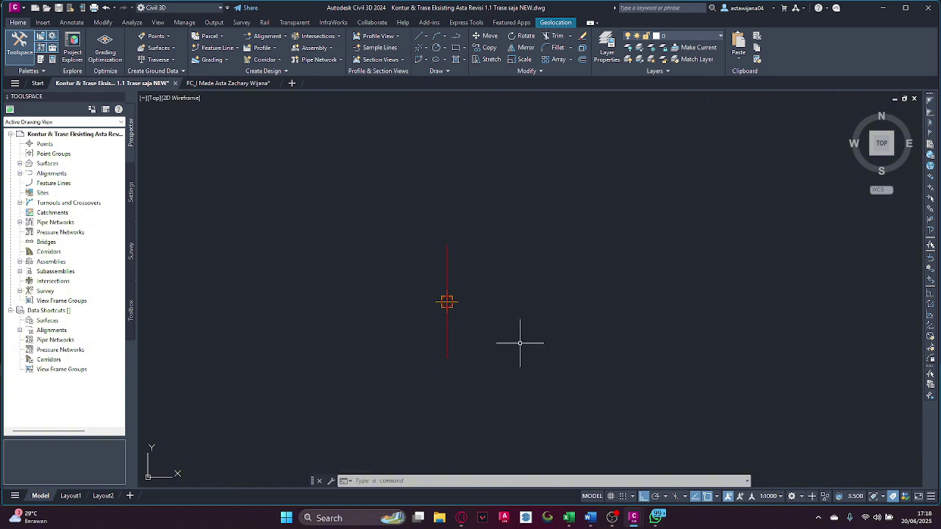
scroll(454, 325, up, 2)
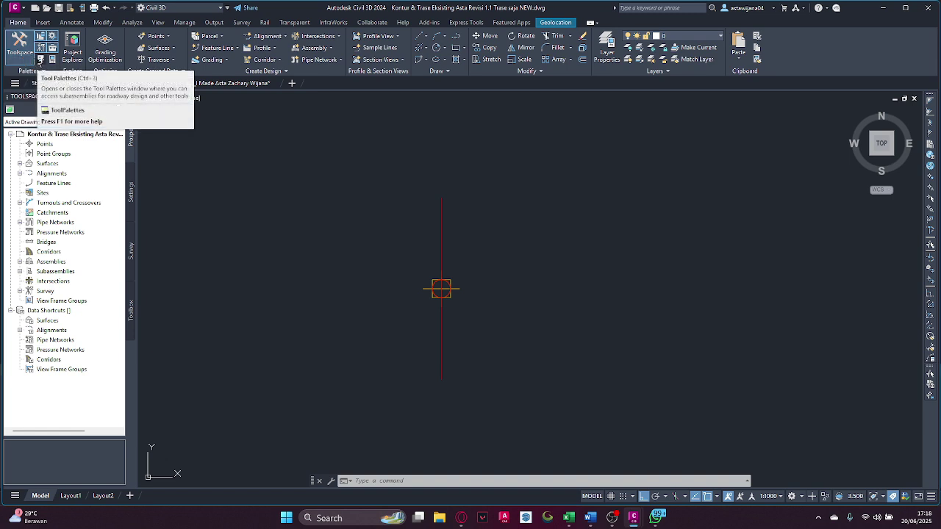
click(40, 59)
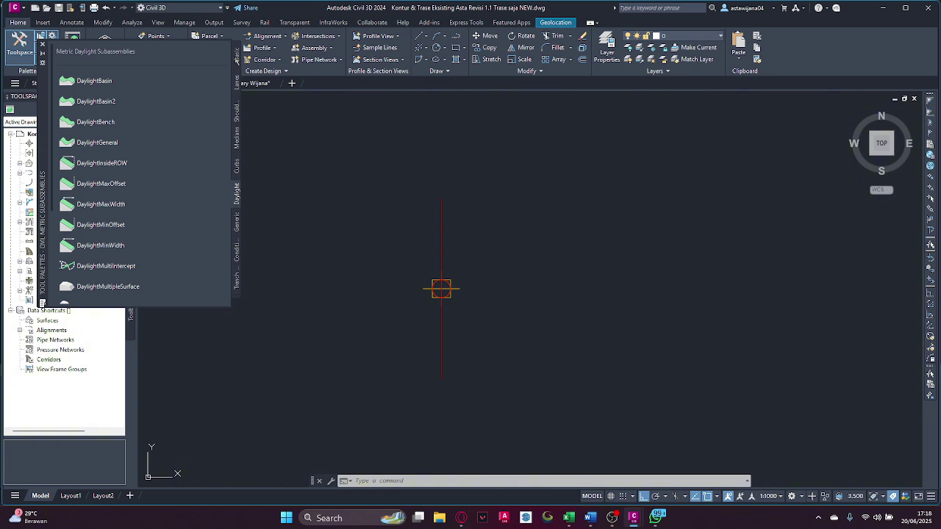
click(236, 59)
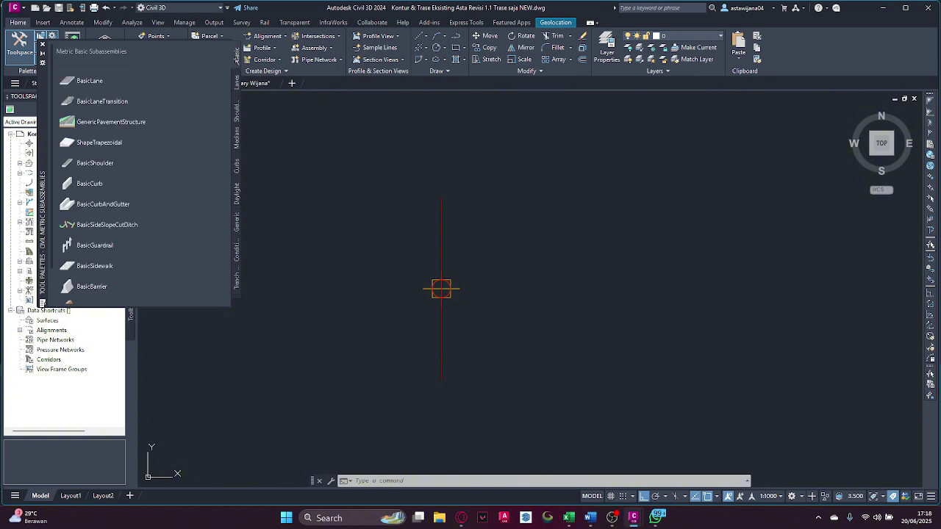
click(238, 90)
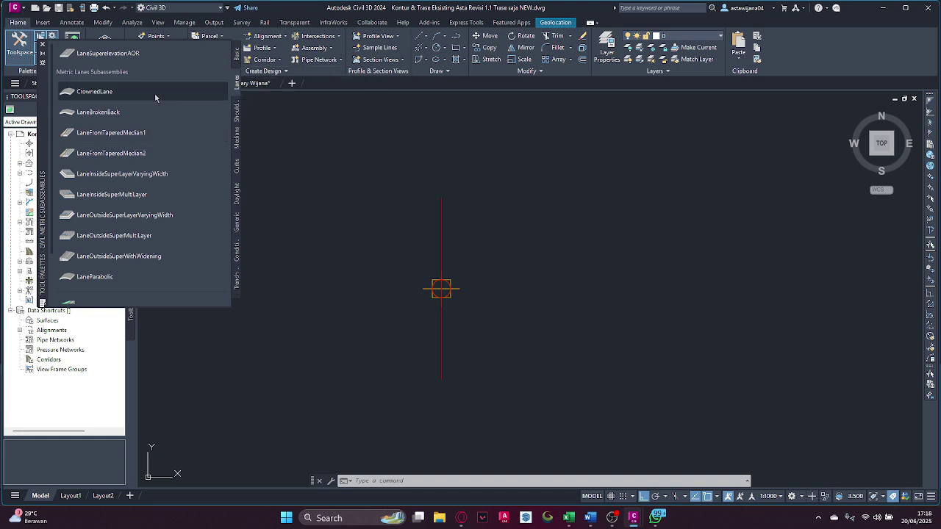
click(128, 55)
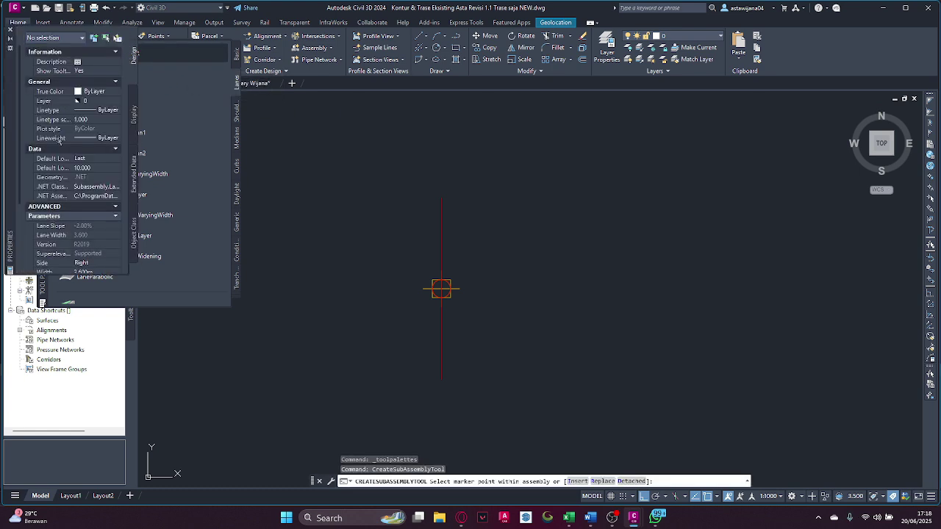
Set the lane's superelevation use to Right Lane Inside and attach the right-side lane to the assembly's baseline marker
scroll(82, 171, down, 3)
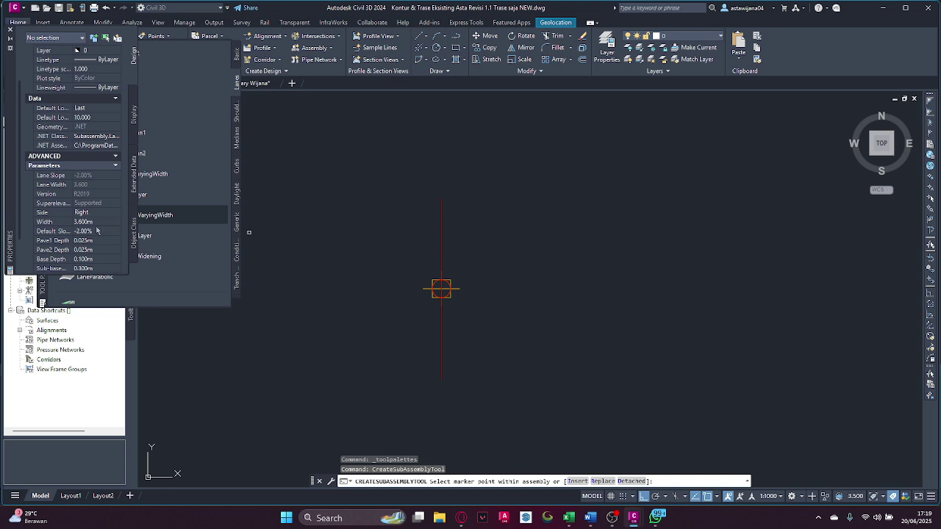
scroll(100, 228, down, 2)
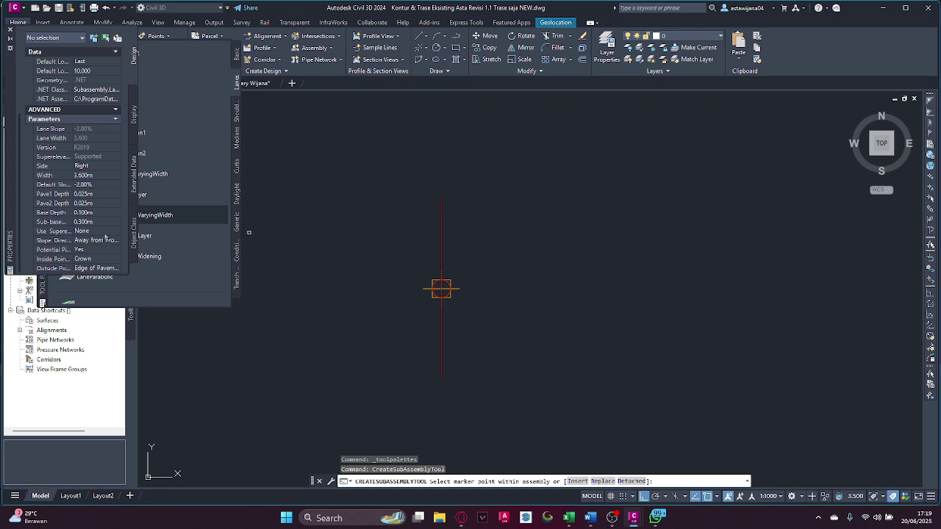
click(105, 233)
click(105, 237)
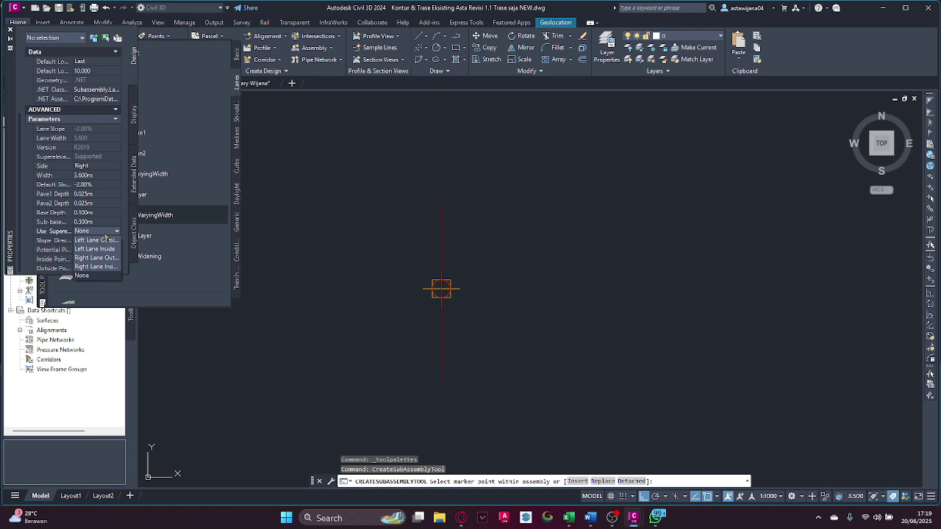
click(104, 267)
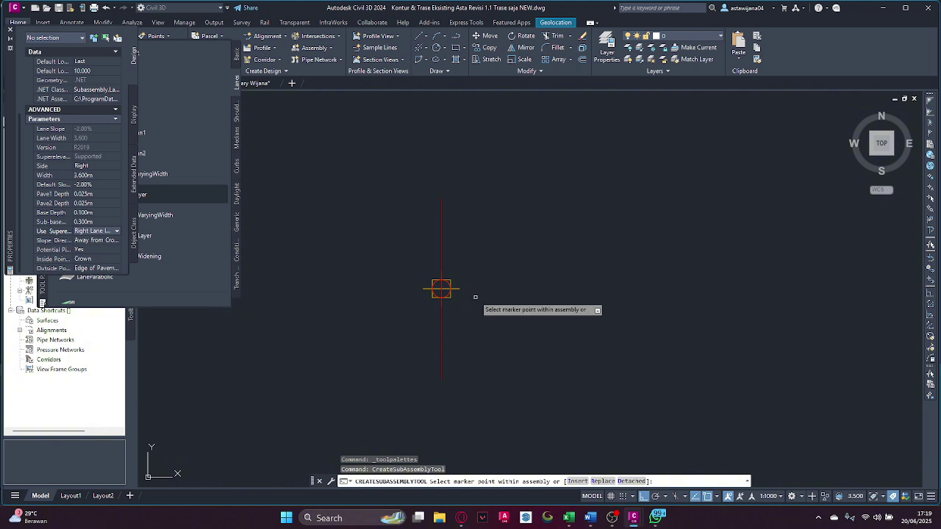
scroll(471, 290, up, 2)
scroll(471, 290, up, 1)
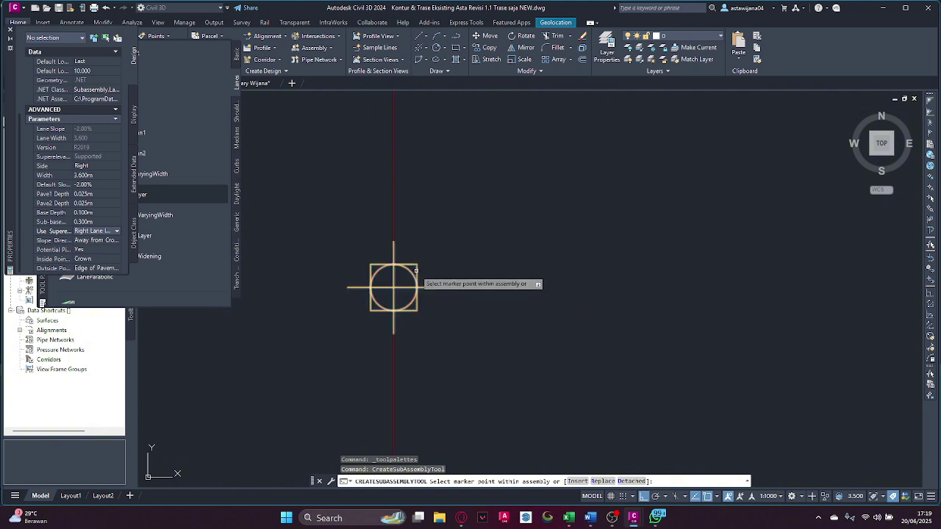
click(393, 287)
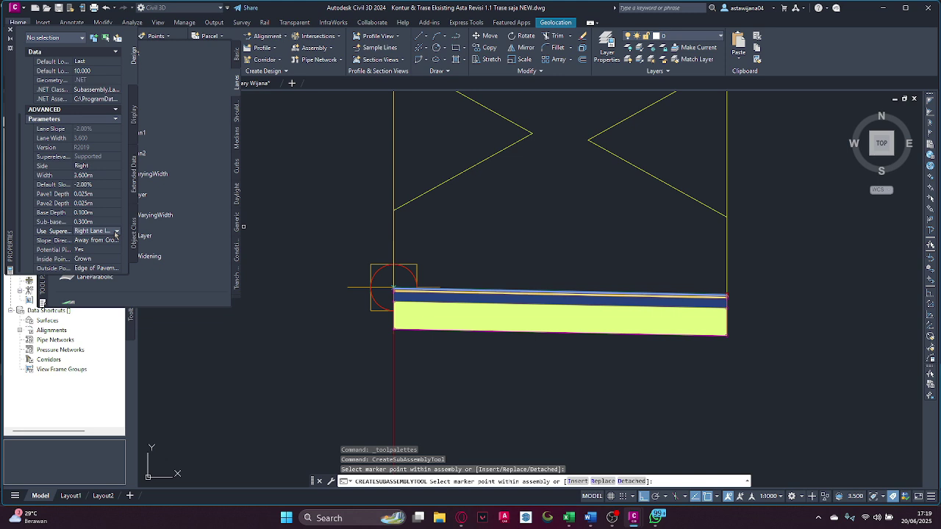
Set the superelevation use to Right Lane Outside and attach a second right lane to the top outer edge of the first lane
click(115, 233)
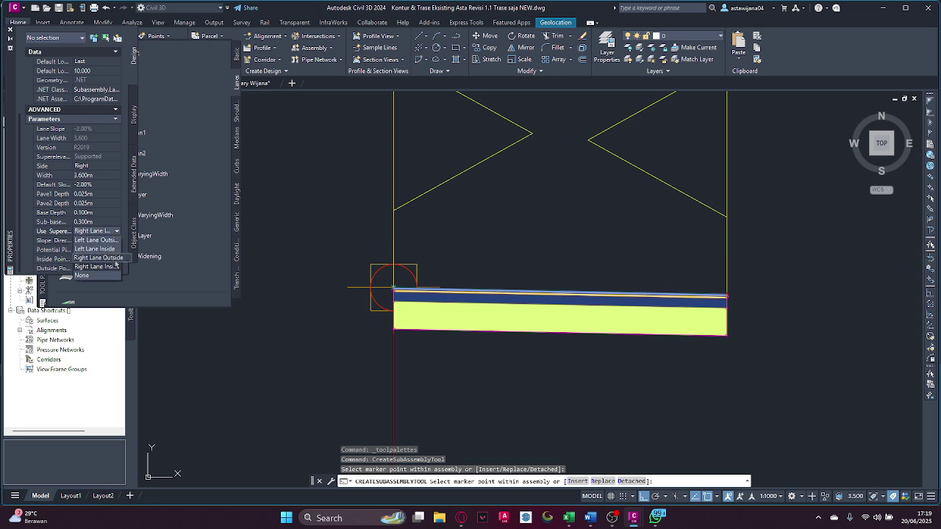
click(115, 266)
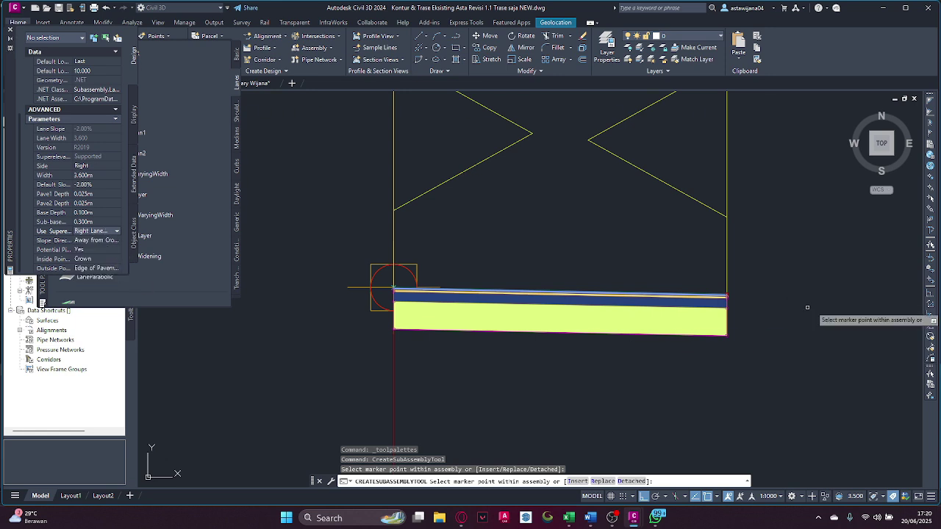
middle_drag(722, 294, 342, 288)
scroll(343, 287, up, 6)
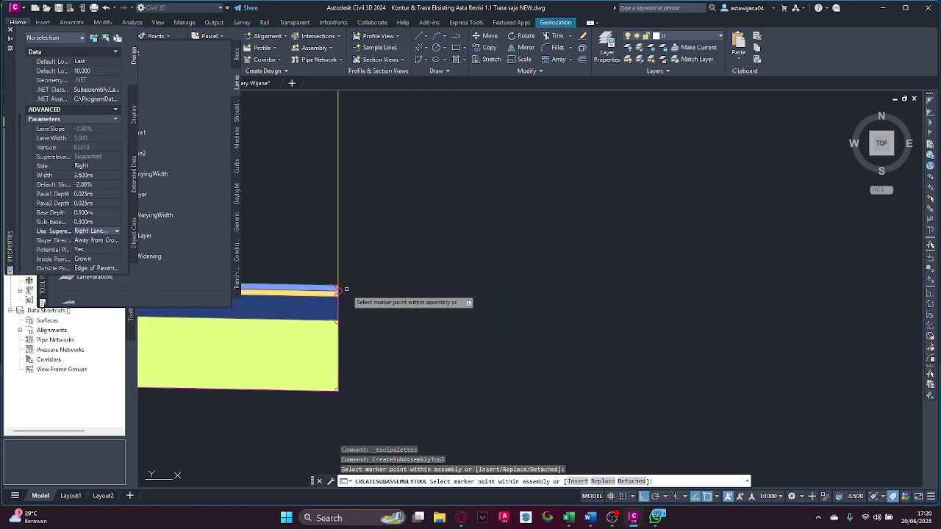
scroll(333, 281, up, 2)
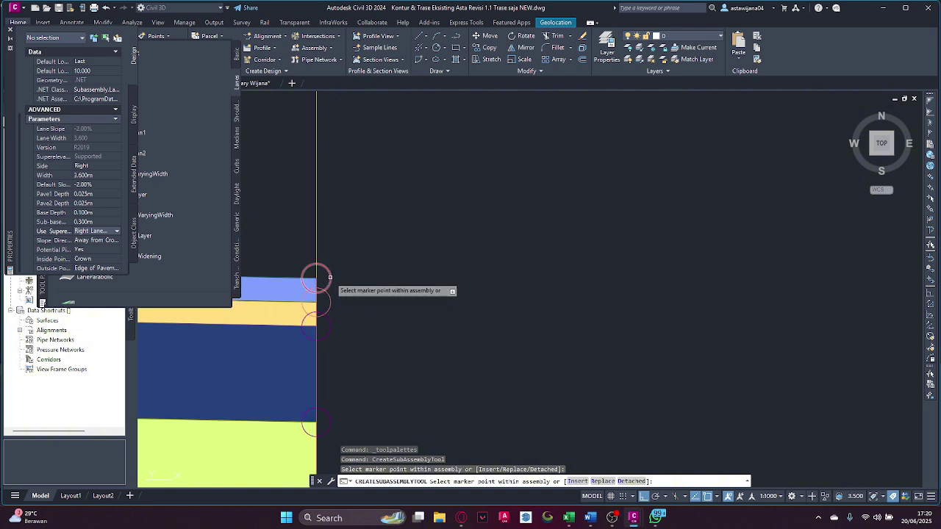
scroll(317, 278, down, 5)
middle_drag(344, 254, 539, 260)
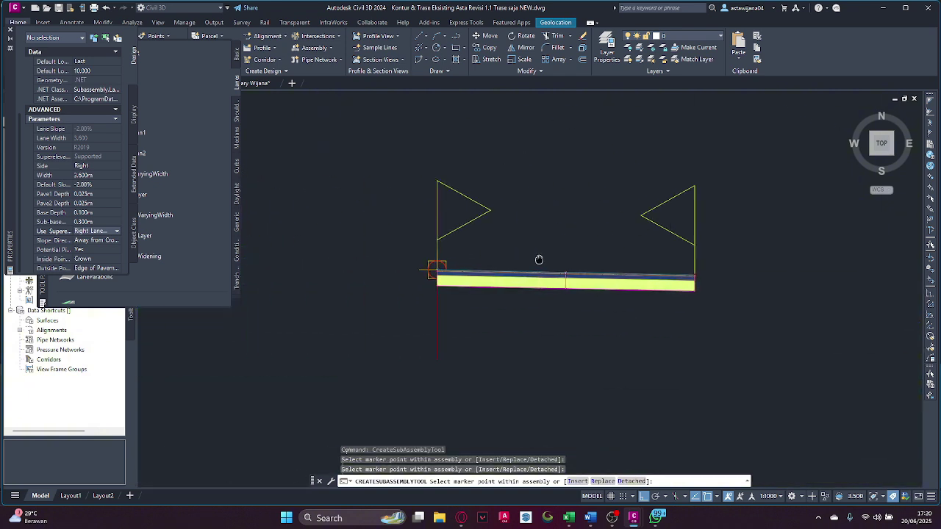
Set the lane's side to Left with superelevation use Left Lane Inside, and attach it to the assembly's baseline marker
click(92, 167)
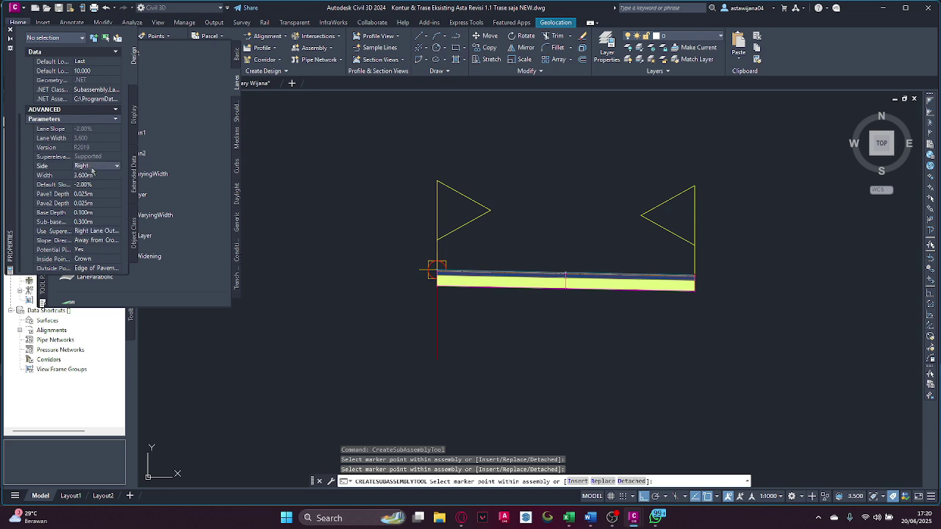
click(92, 166)
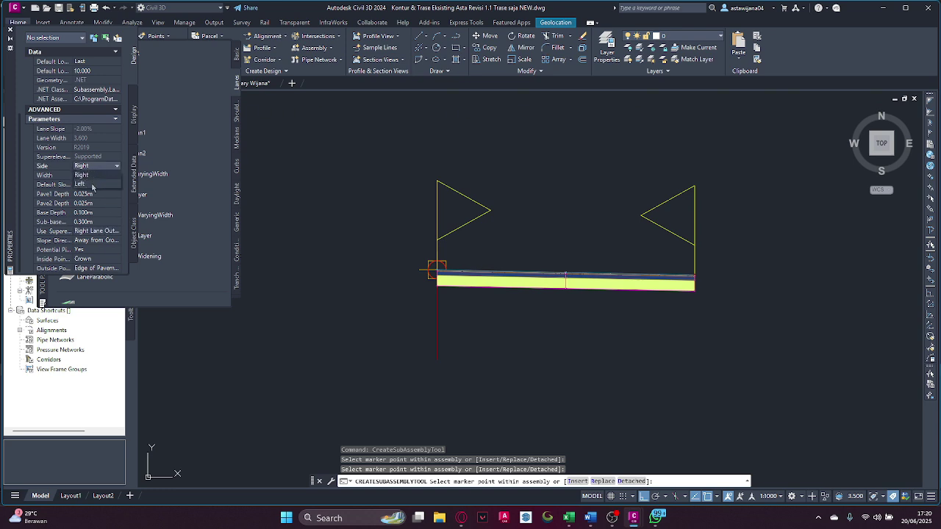
click(81, 184)
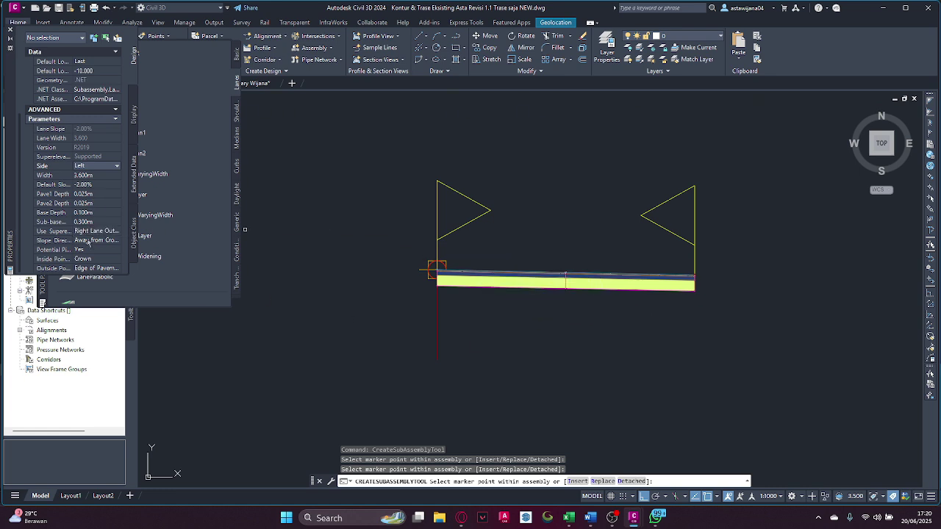
click(98, 231)
click(99, 232)
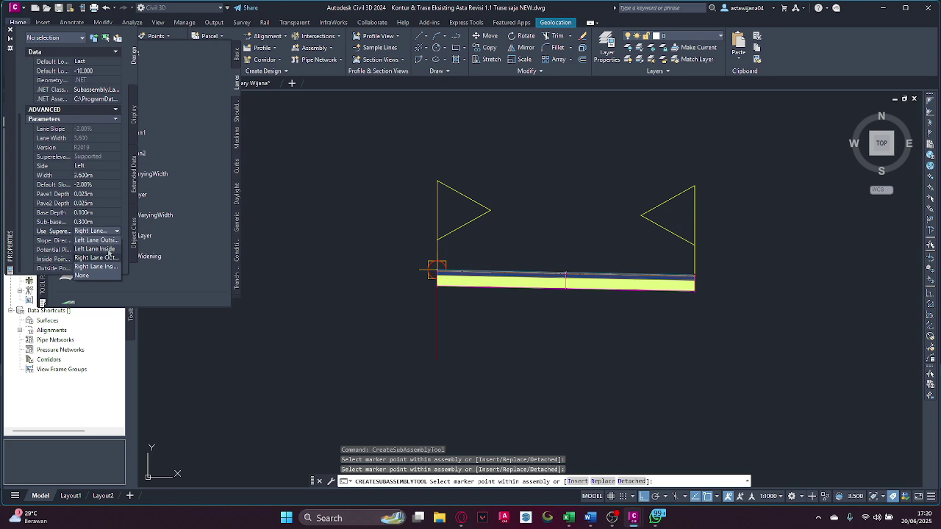
click(108, 251)
scroll(432, 269, up, 3)
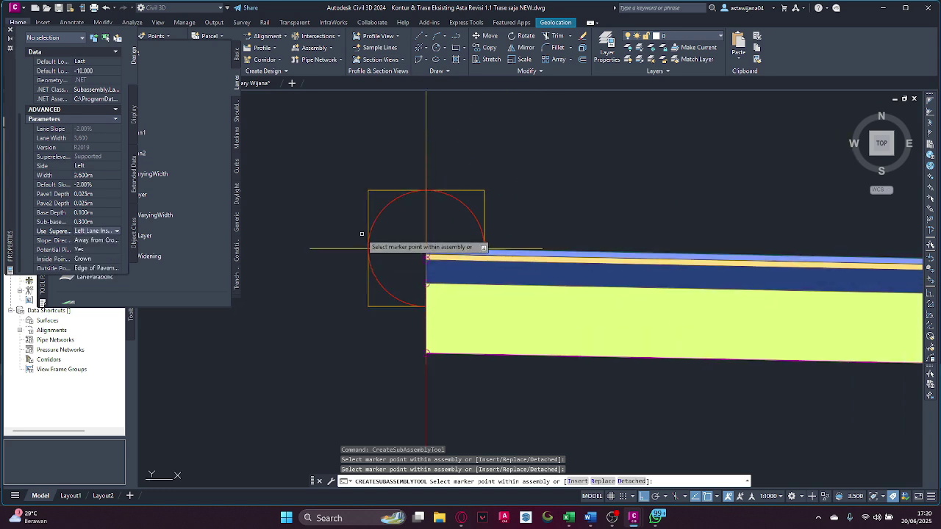
click(426, 250)
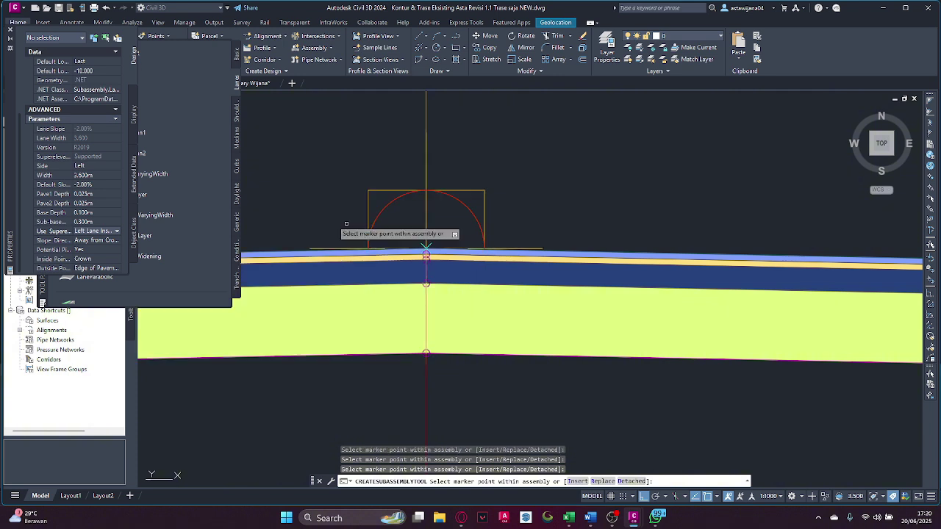
Set the superelevation use to Left Lane Outside and attach a second left lane to the top outer edge of the first left lane
click(115, 232)
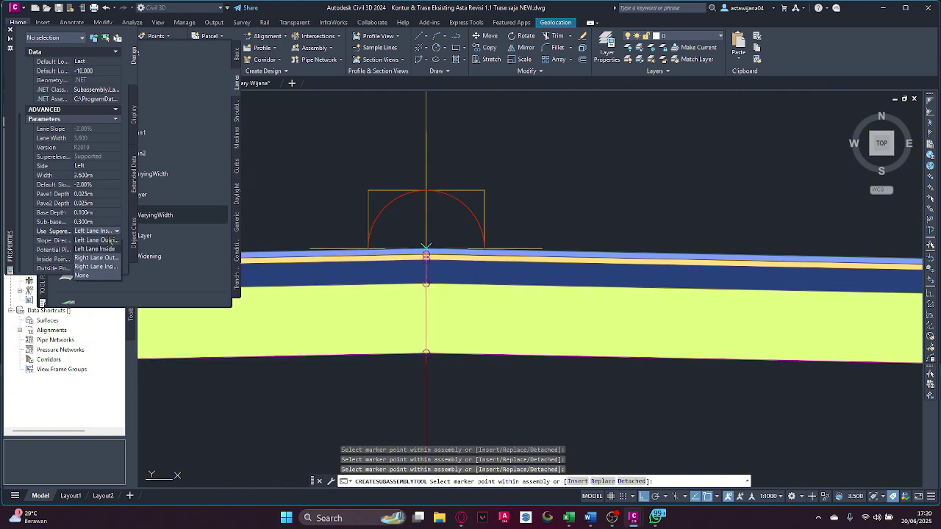
click(95, 240)
scroll(412, 273, down, 3)
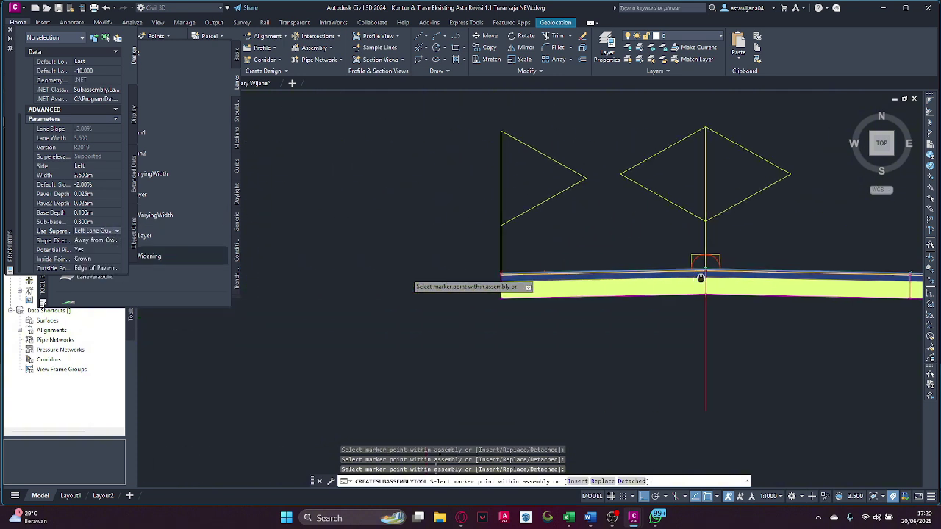
scroll(504, 274, up, 5)
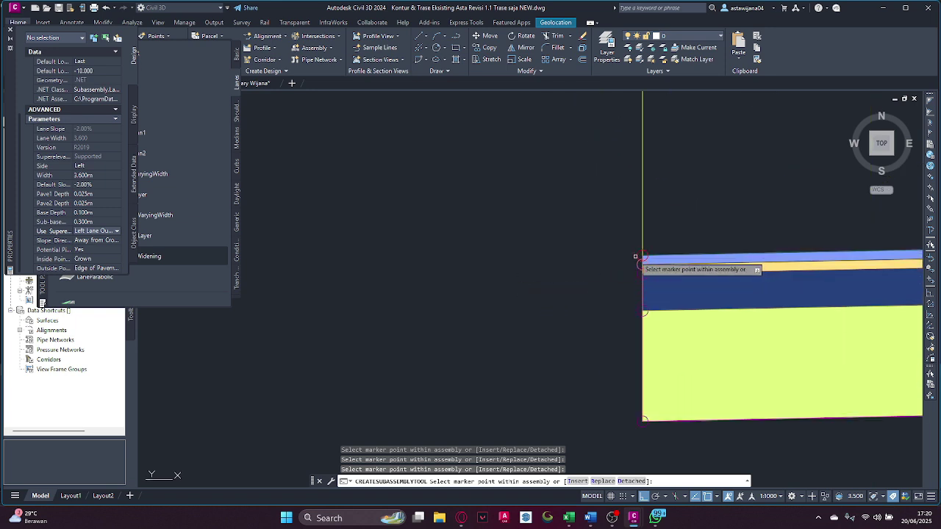
scroll(642, 256, down, 6)
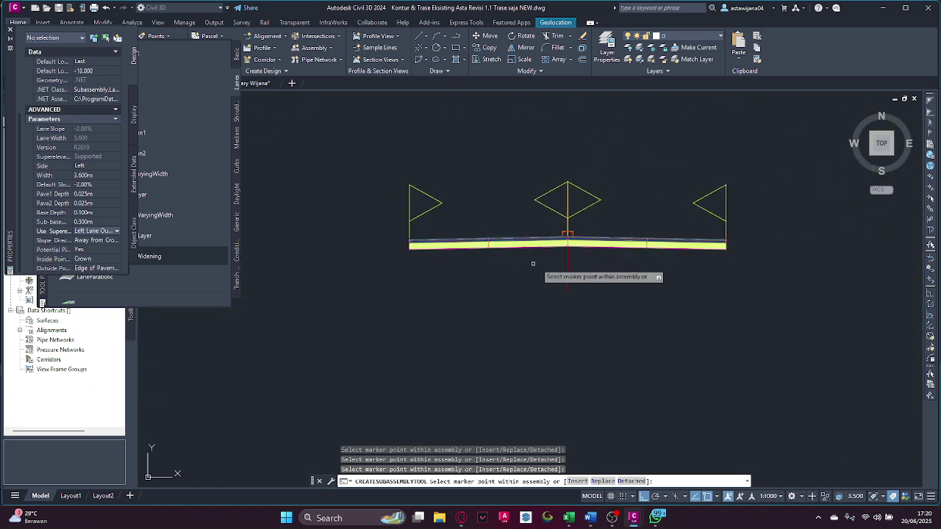
mouse_move(544, 261)
middle_down()
mouse_move(562, 250)
mouse_move(392, 283)
middle_up()
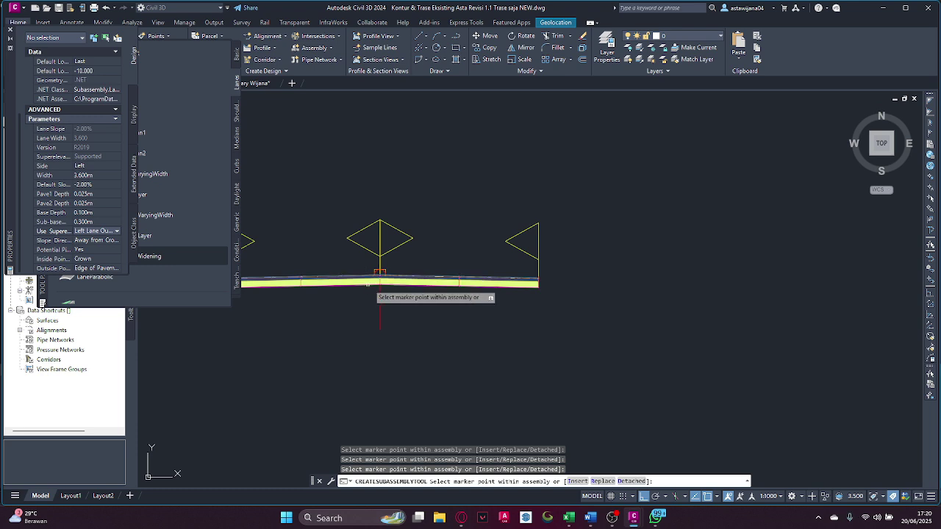
Start placing a shoulder subassembly from the shoulders set and set its superelevation use to Left Outside Shoulder
click(237, 116)
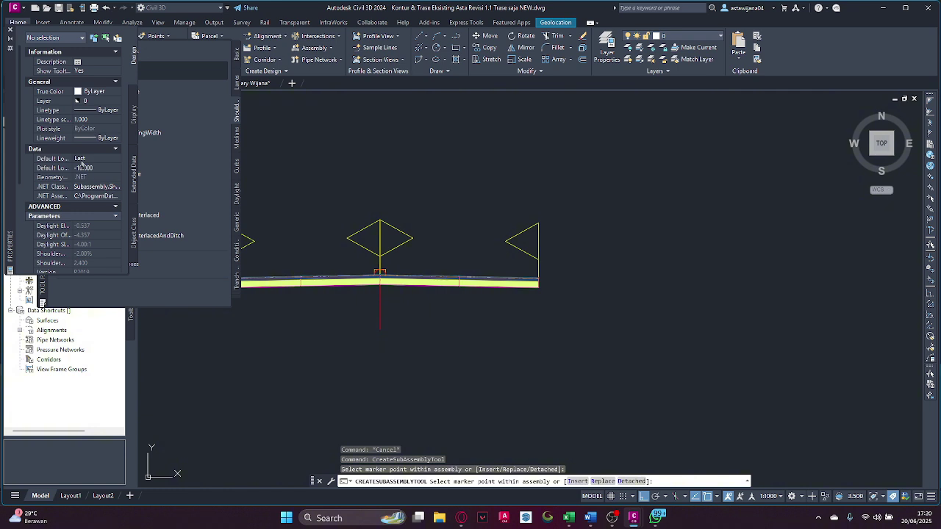
scroll(86, 170, down, 4)
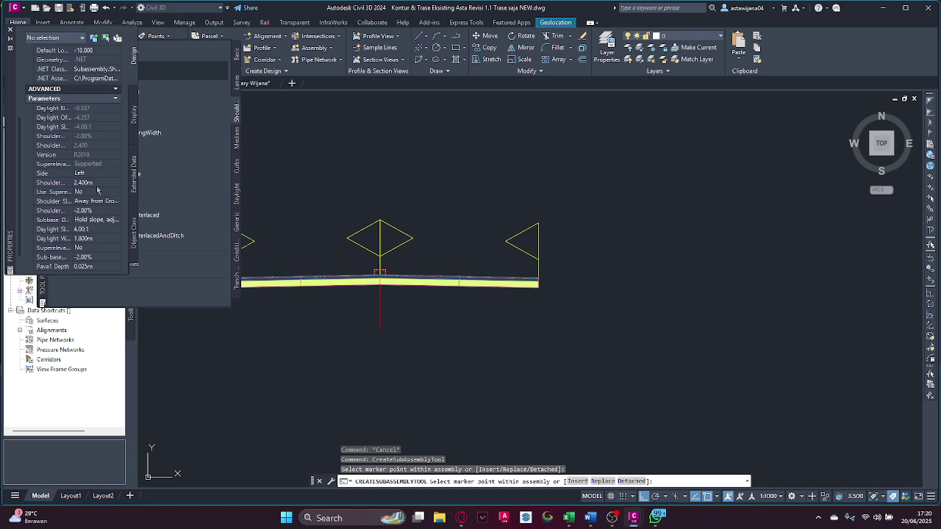
click(98, 194)
click(98, 194)
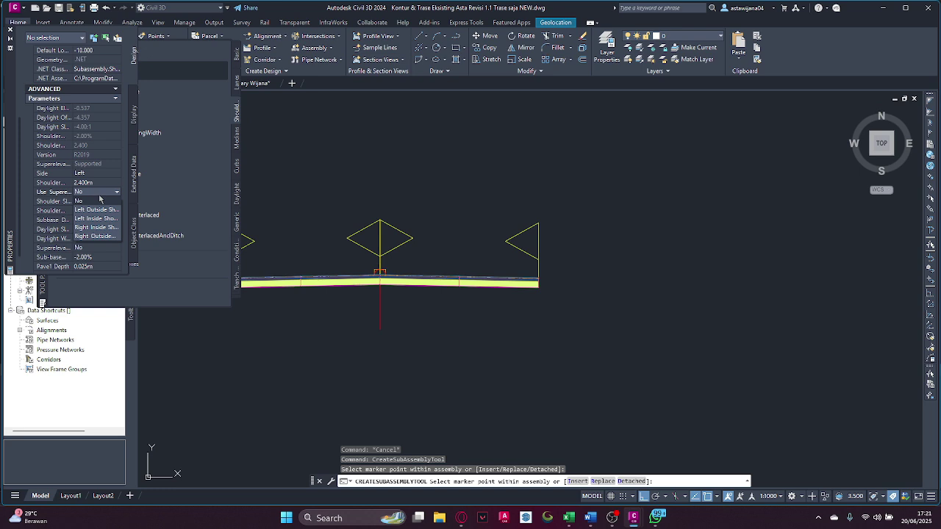
click(100, 237)
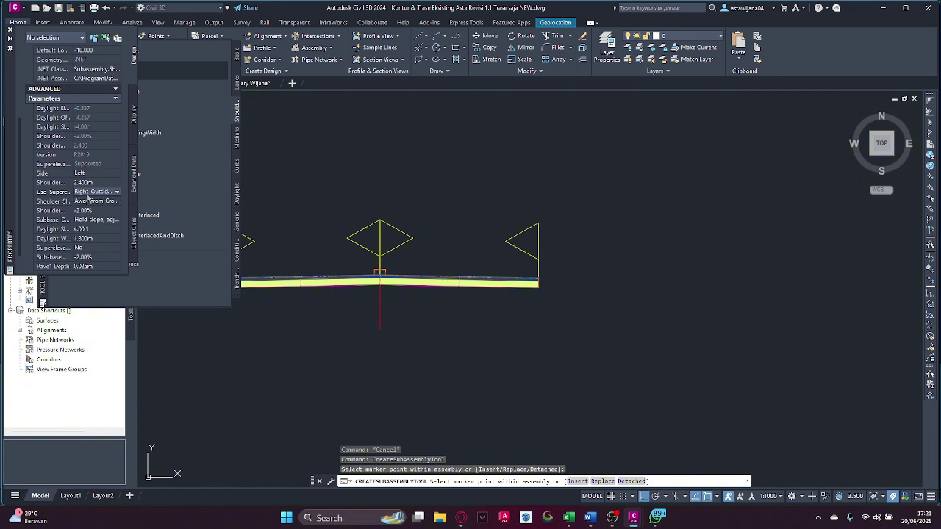
click(88, 194)
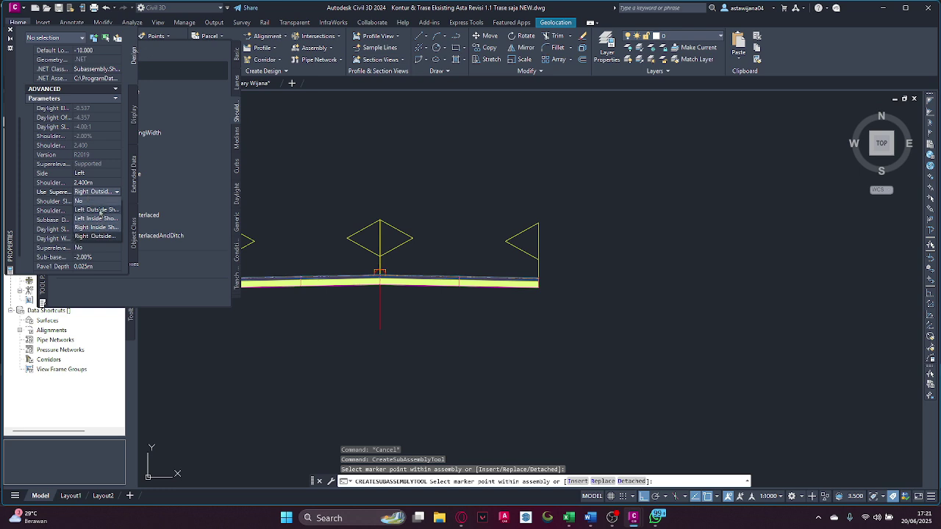
click(98, 210)
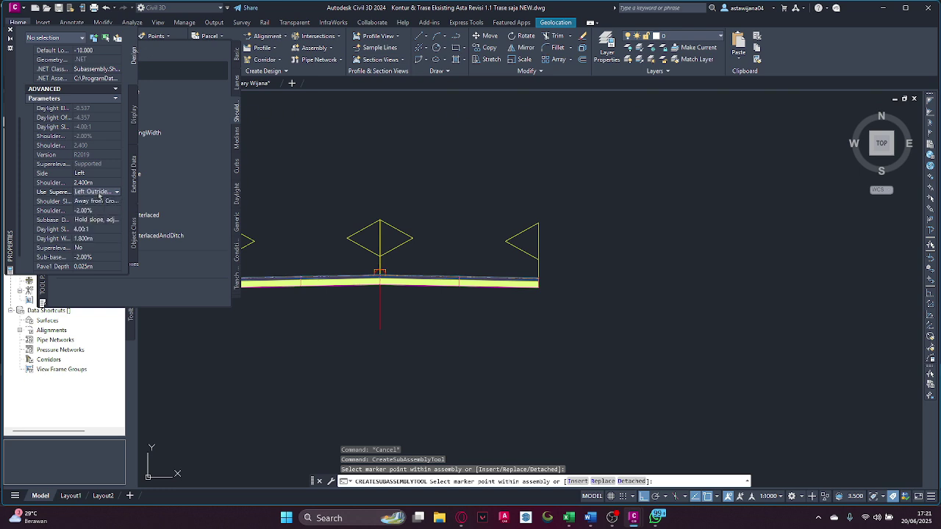
Switch to the Excel workbook and look up the outer shoulder width (Lebar Bahu Luar) on the DESAIN KRITERIA sheet
click(102, 183)
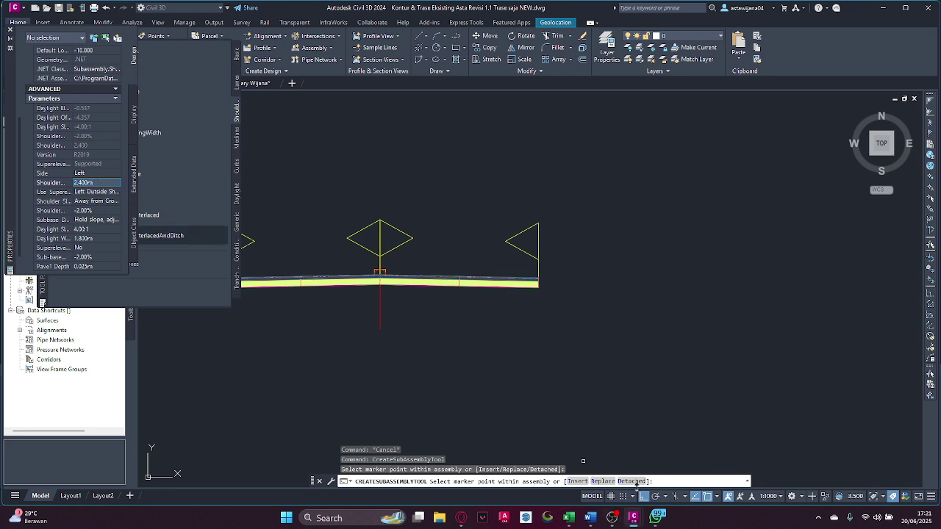
mouse_move(568, 517)
click(717, 474)
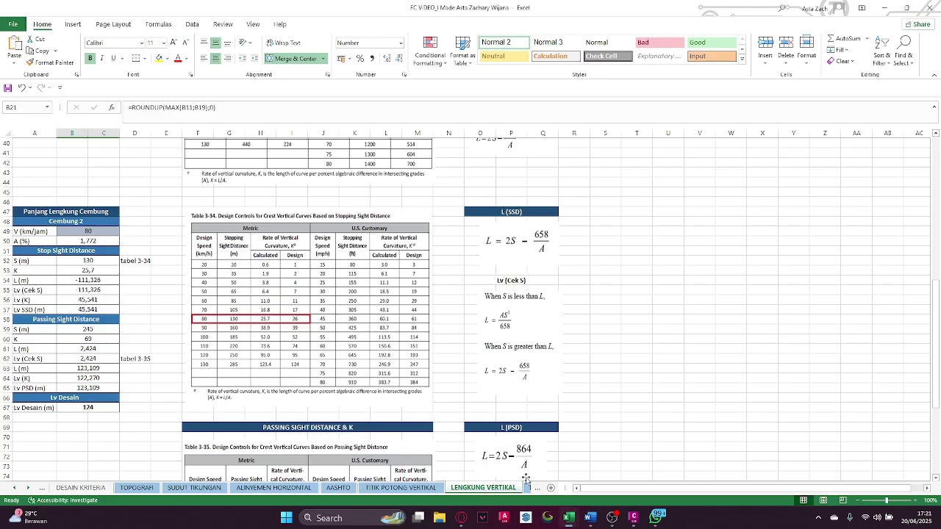
click(73, 488)
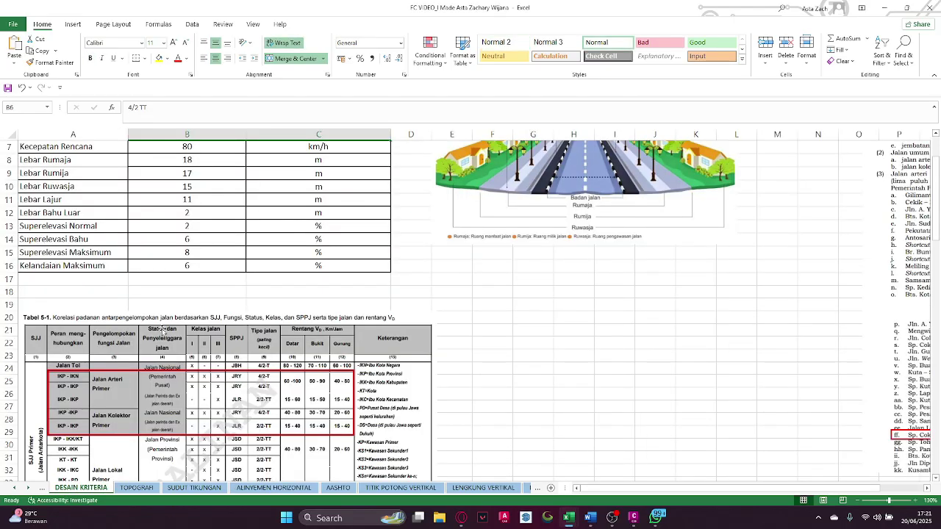
scroll(133, 303, up, 1)
click(89, 270)
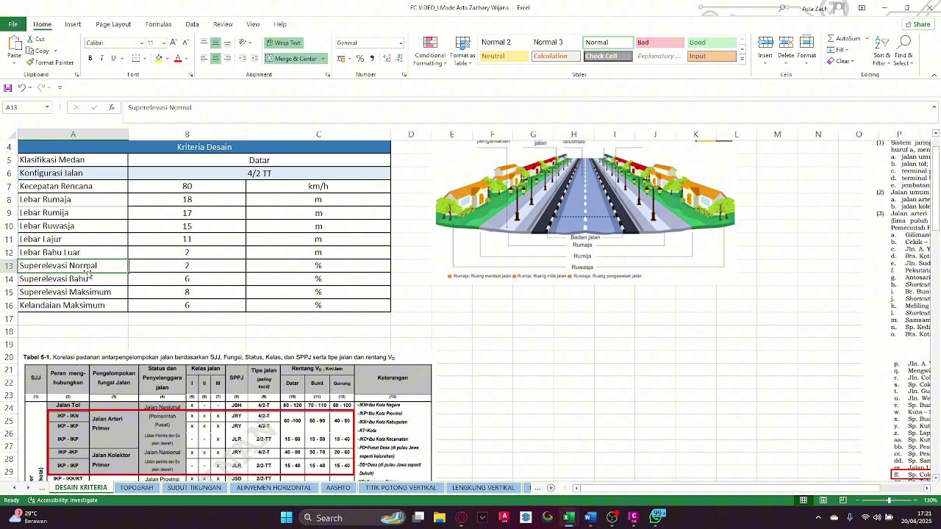
click(135, 255)
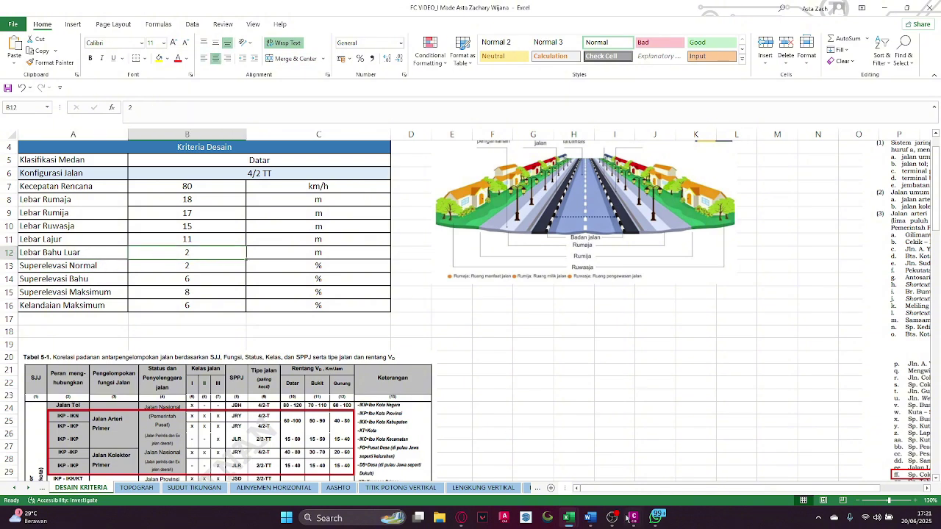
Return to Civil 3D, set the shoulder width to 2 m, and attach the left shoulder to the outer left lane's top outer edge
mouse_move(629, 518)
click(574, 470)
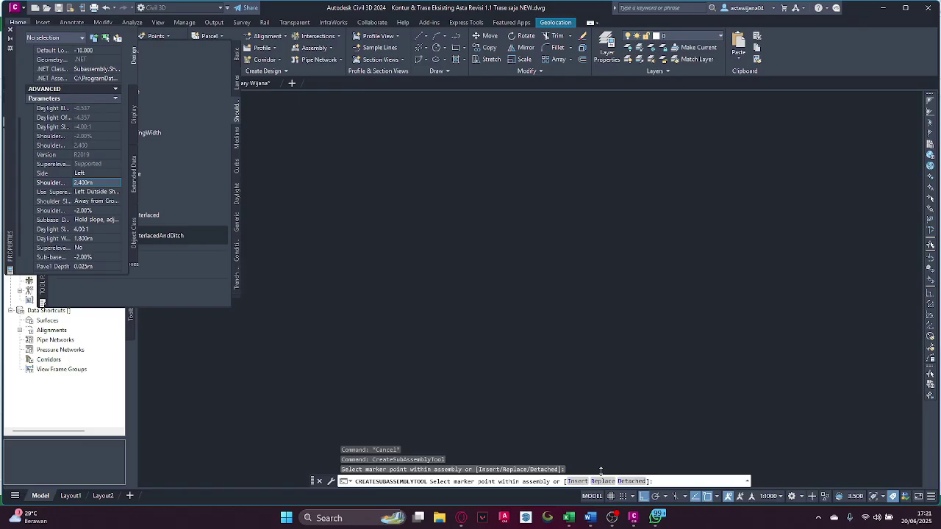
click(108, 173)
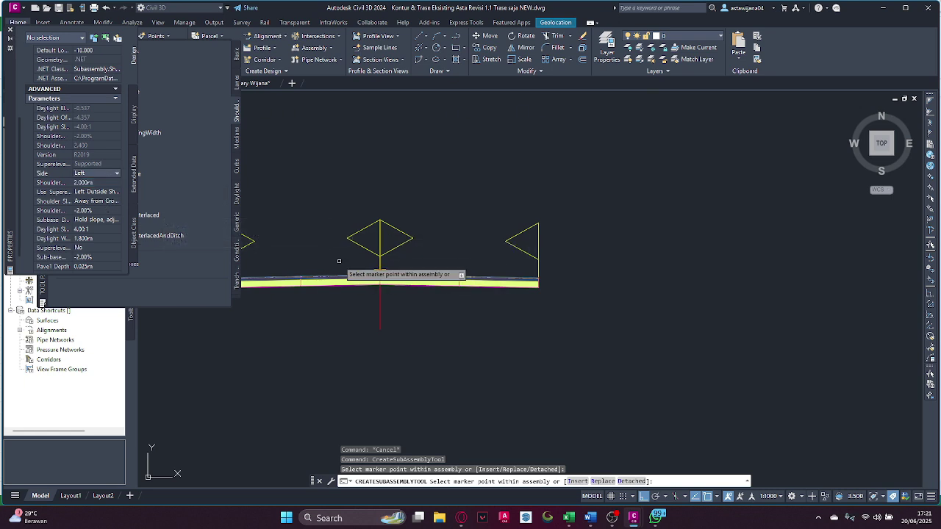
middle_drag(342, 265, 507, 252)
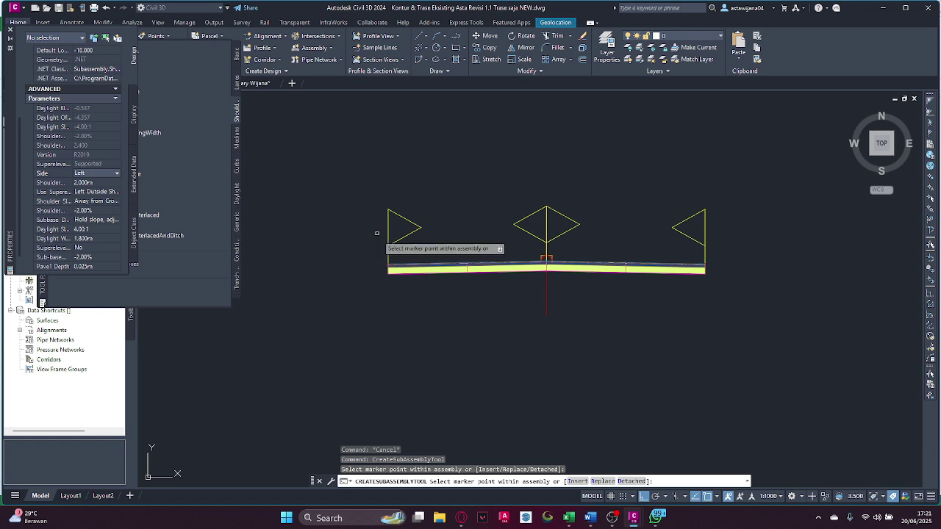
scroll(79, 231, down, 1)
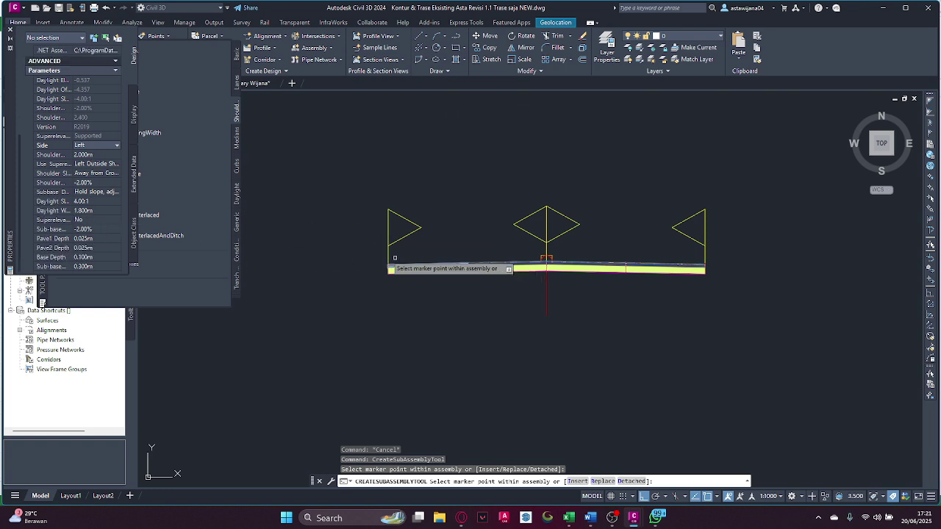
scroll(350, 297, up, 6)
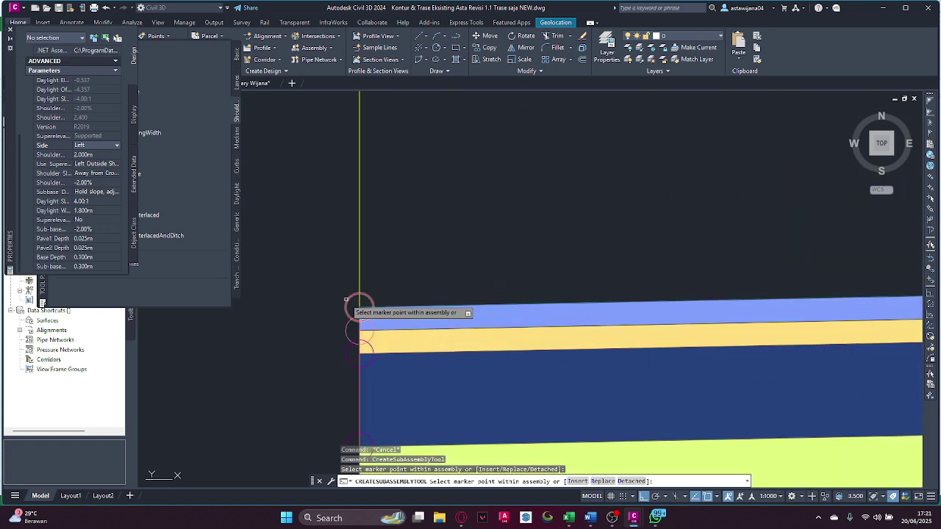
scroll(351, 297, down, 5)
middle_drag(300, 353, 483, 348)
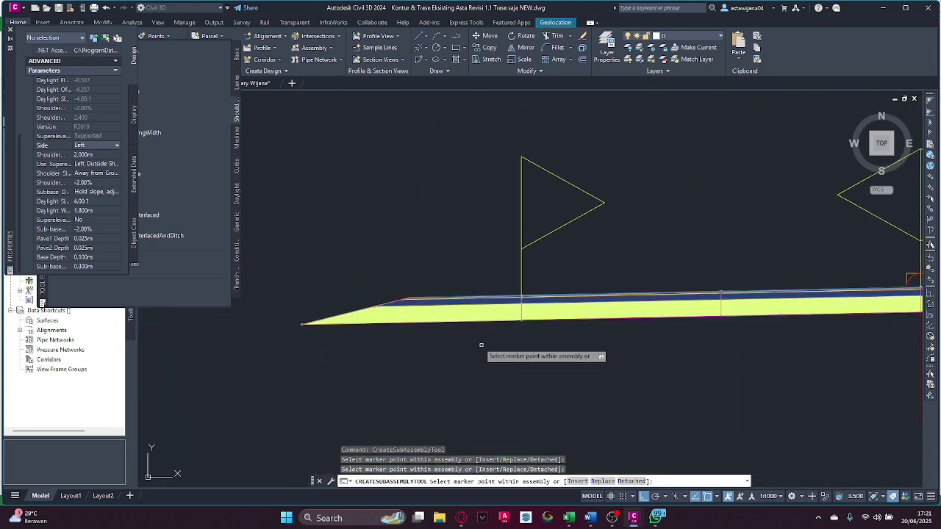
Set the shoulder's side to Right with superelevation use Right Outside Shoulder, and attach it to the outer right lane's top outer edge
click(110, 150)
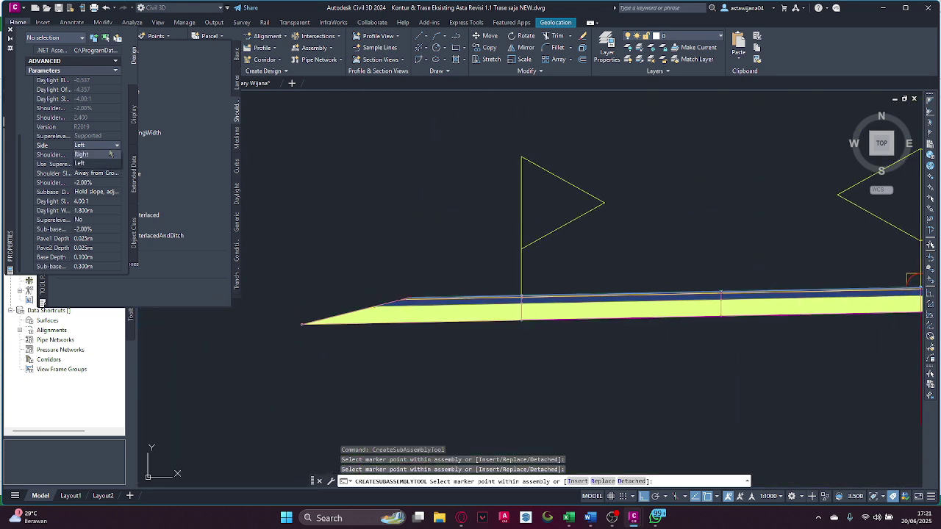
click(101, 154)
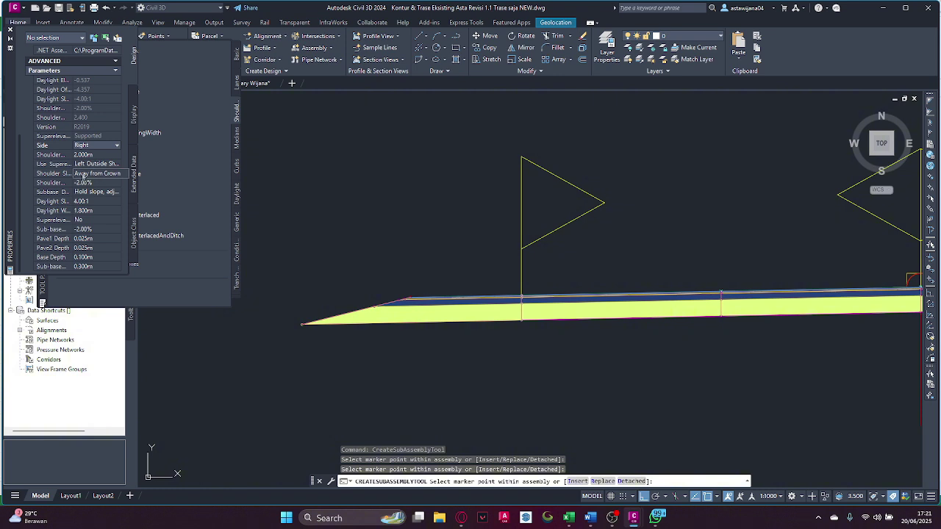
click(98, 165)
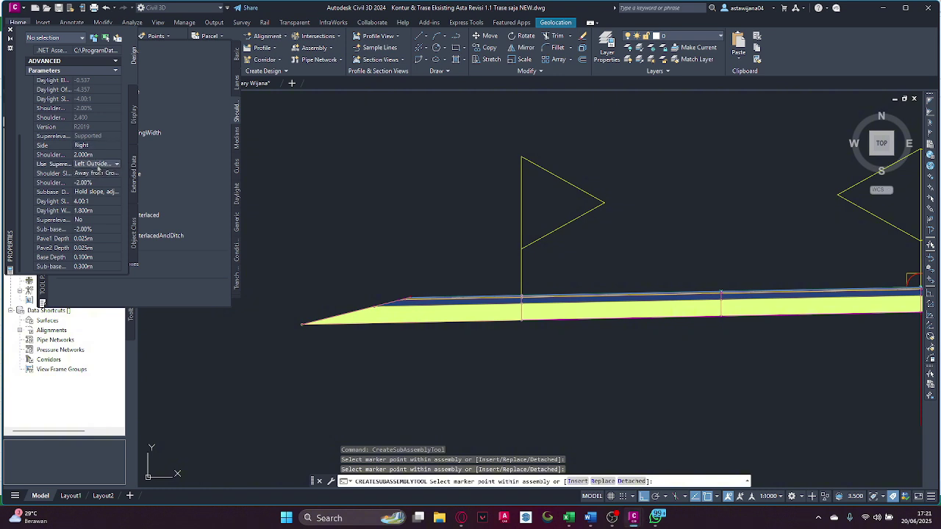
click(99, 167)
click(105, 209)
scroll(592, 354, down, 4)
middle_drag(592, 354, 69, 386)
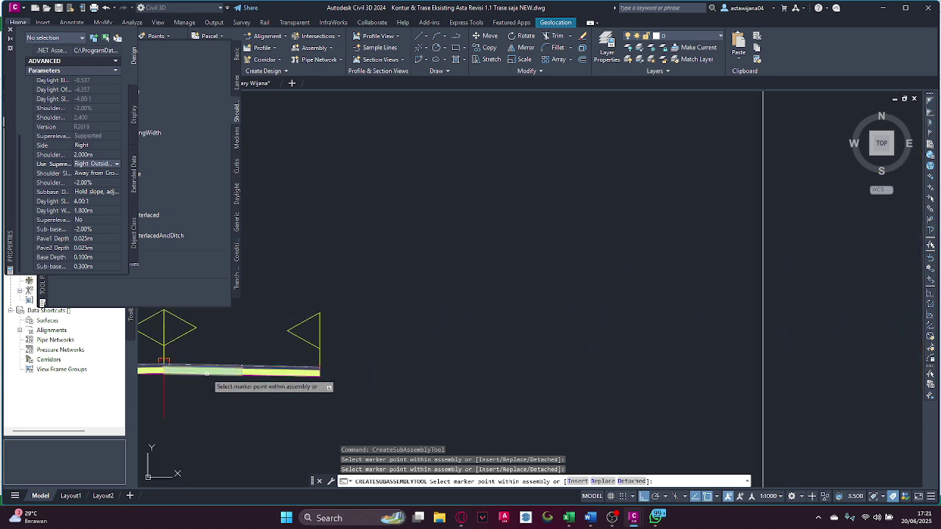
scroll(353, 378, up, 13)
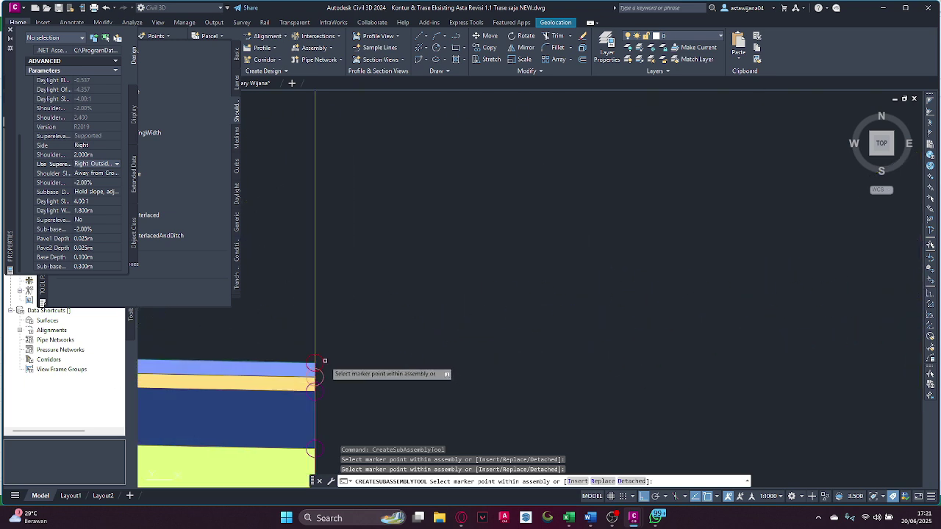
scroll(314, 360, down, 5)
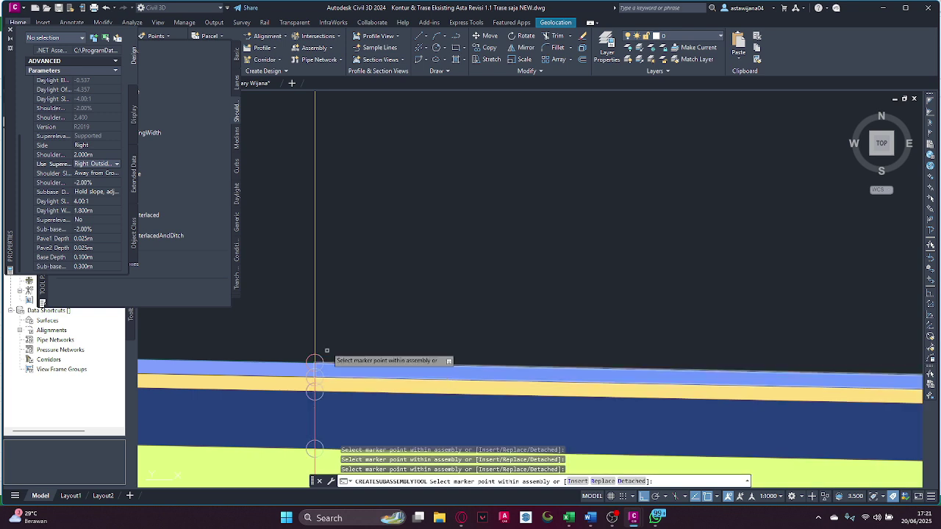
scroll(298, 395, up, 5)
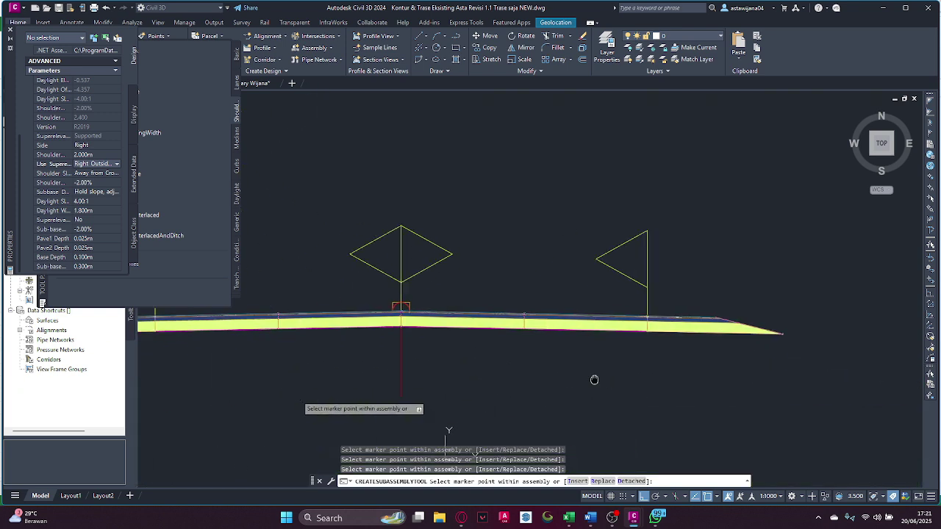
Attach a DaylightGeneral subassembly from the metric daylight set, with side Right, to the outermost toe point of the right shoulder
middle_drag(471, 340, 581, 333)
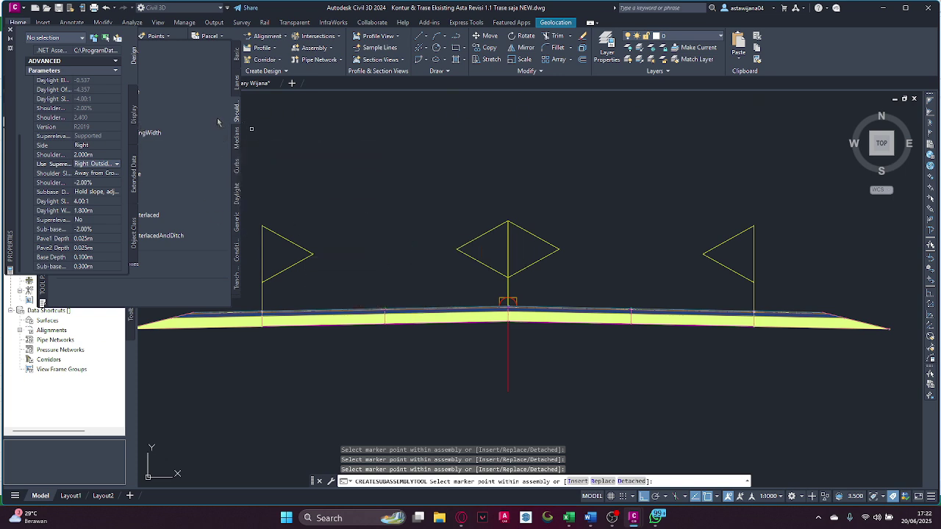
click(10, 30)
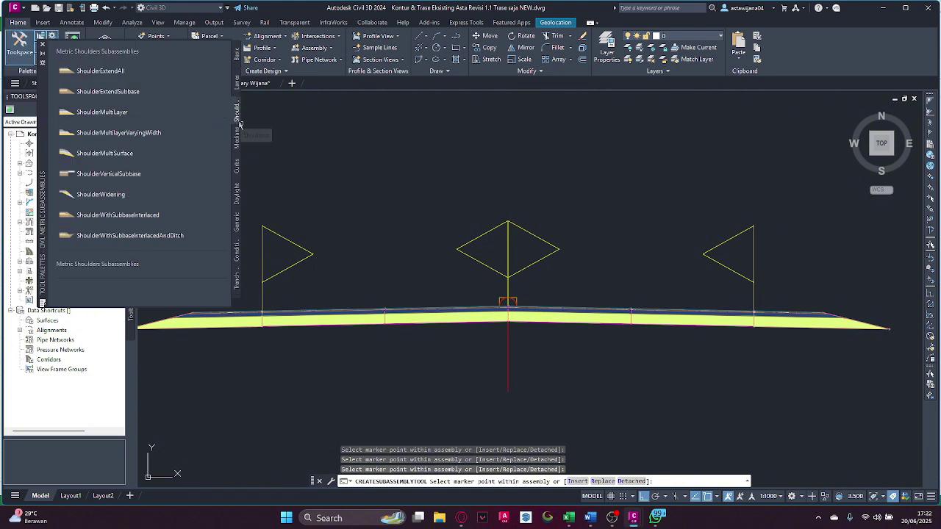
click(237, 194)
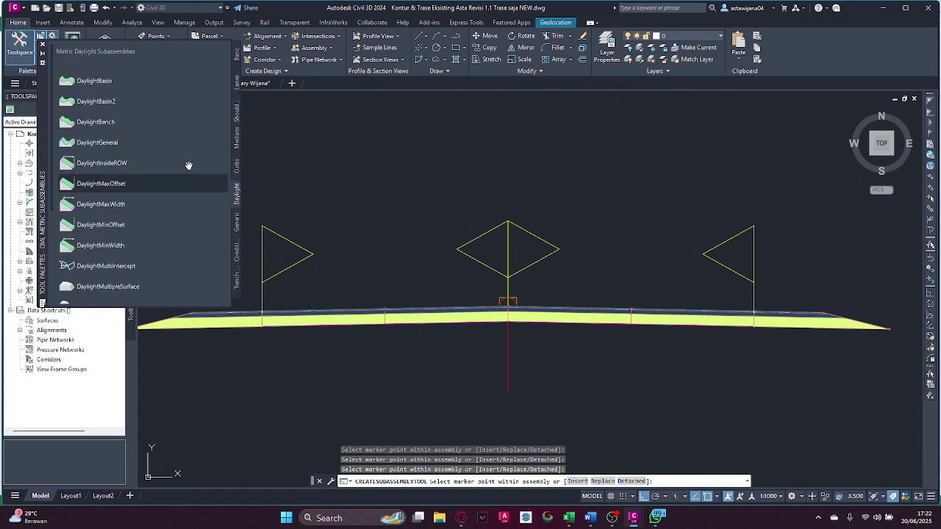
click(131, 142)
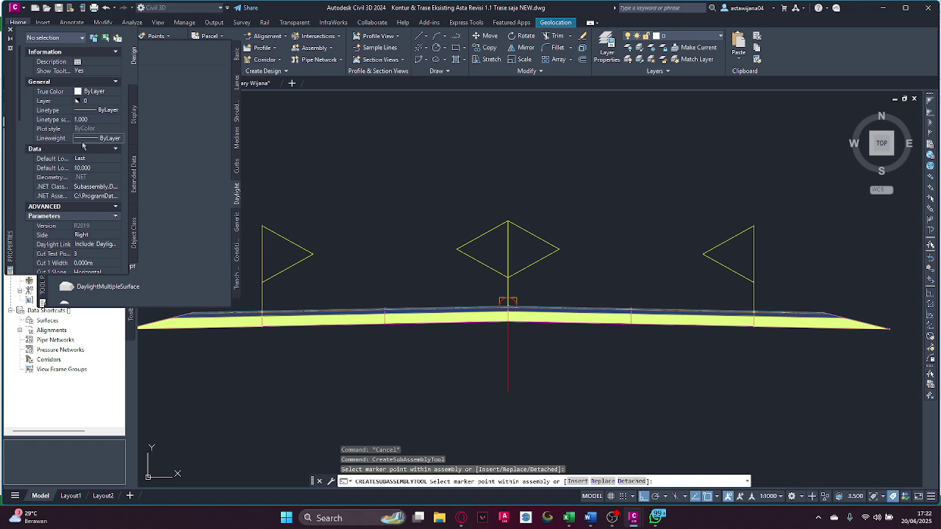
scroll(91, 203, down, 10)
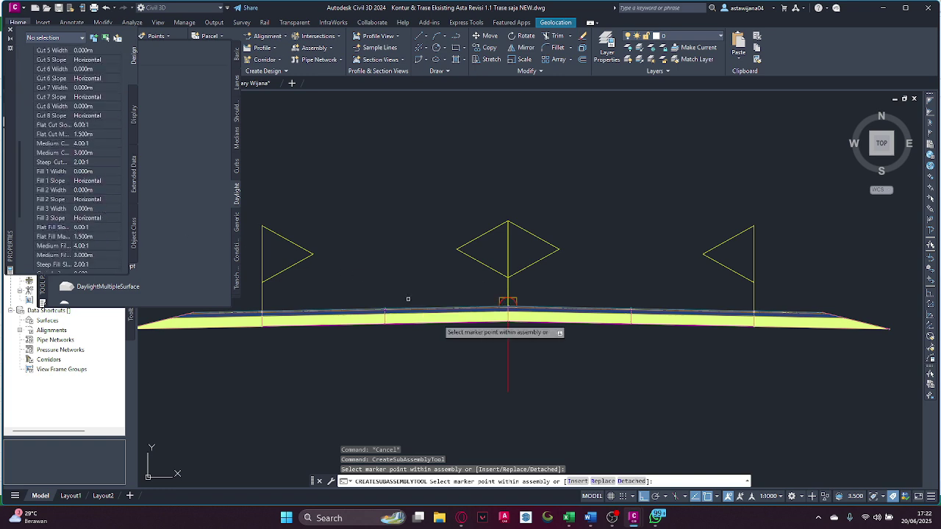
scroll(106, 218, up, 2)
scroll(106, 219, up, 2)
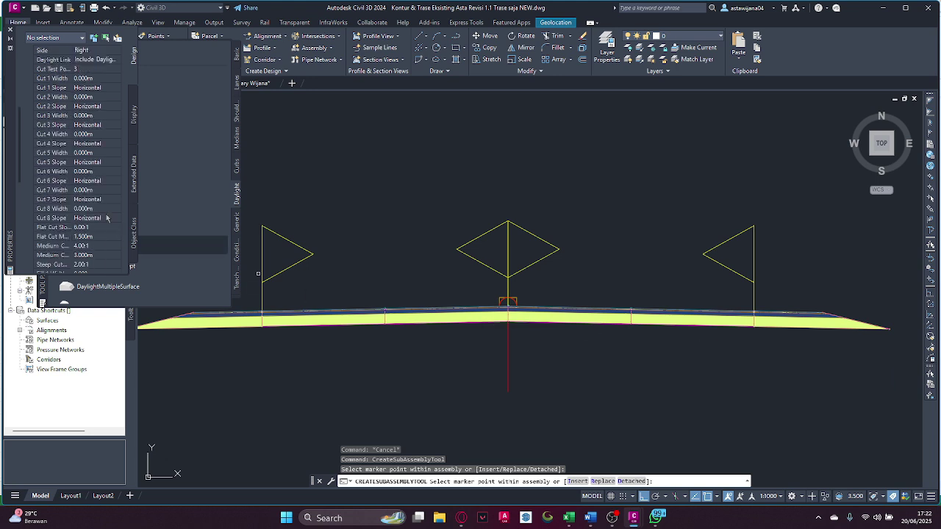
scroll(107, 218, up, 2)
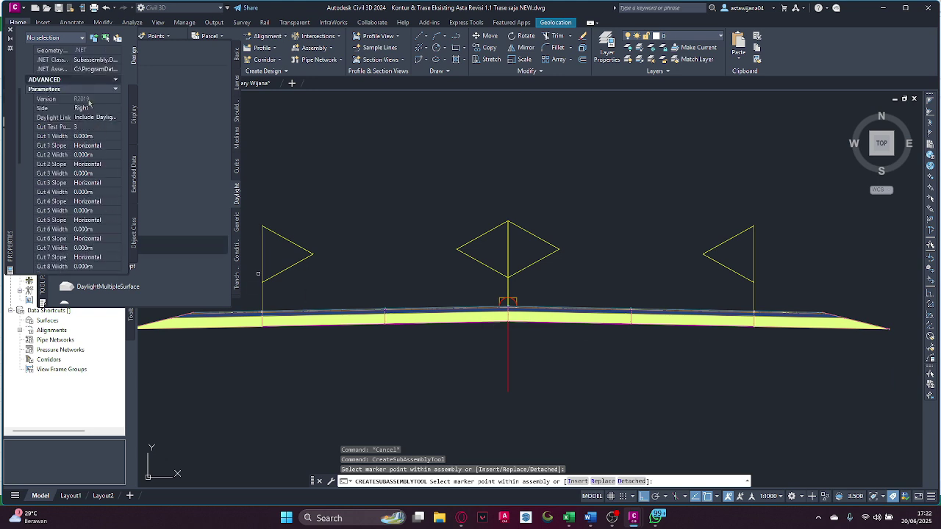
middle_drag(664, 378, 250, 378)
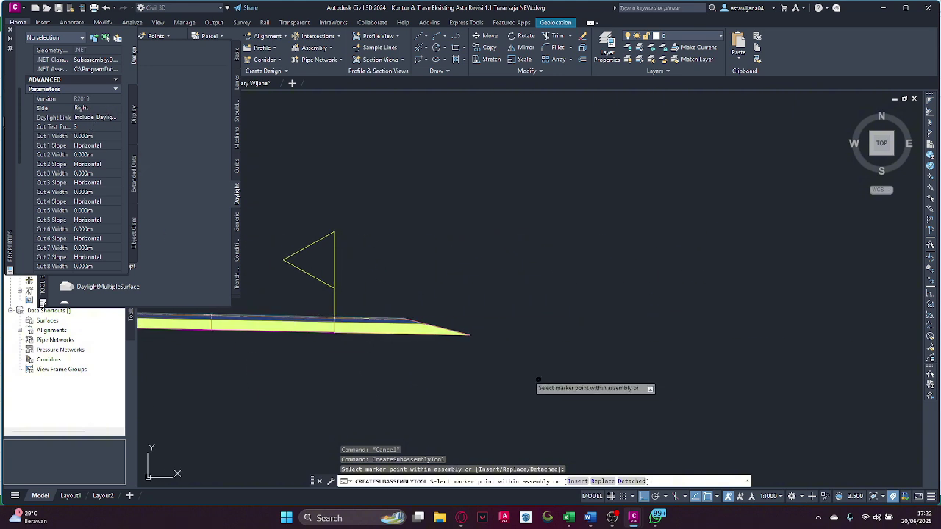
scroll(456, 329, up, 3)
middle_drag(456, 329, 418, 209)
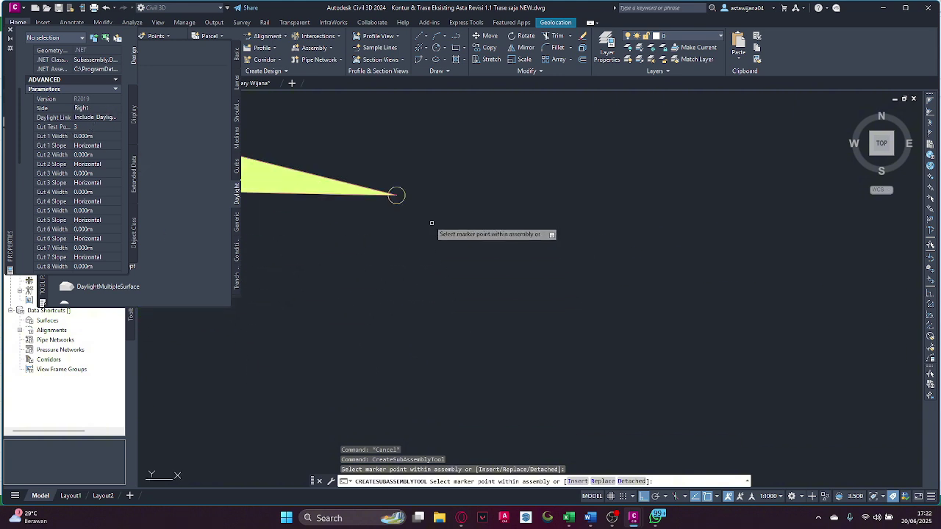
click(397, 195)
scroll(471, 250, down, 5)
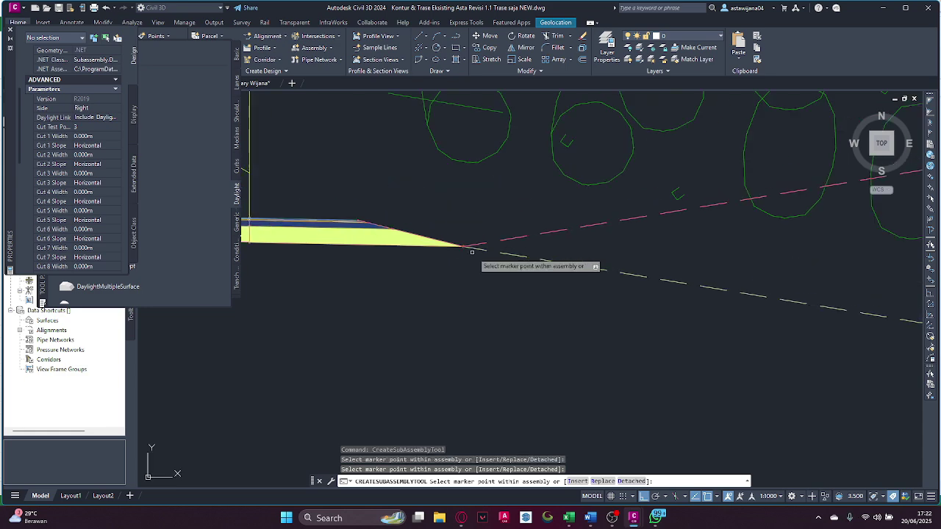
Set the daylight subassembly's side to Left, attach it to the left shoulder's outermost toe point, and finish placing subassemblies
click(92, 108)
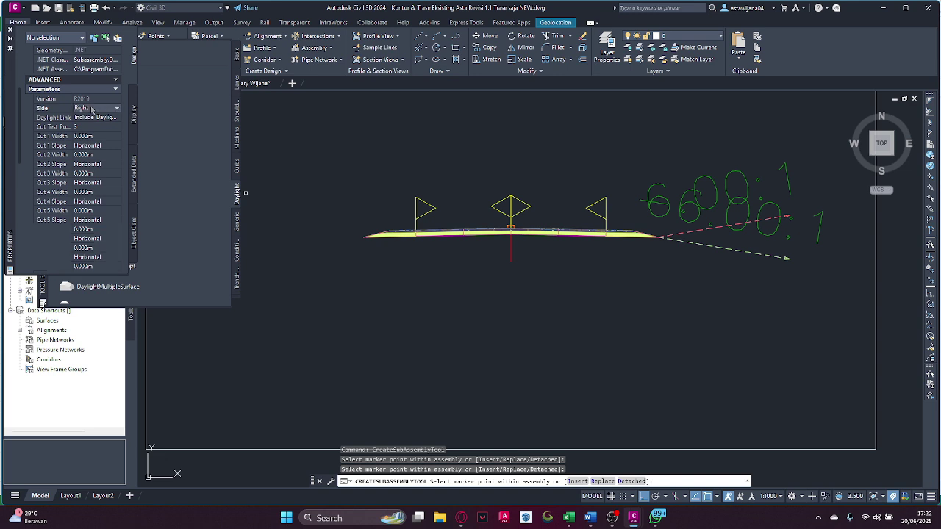
click(94, 109)
click(91, 130)
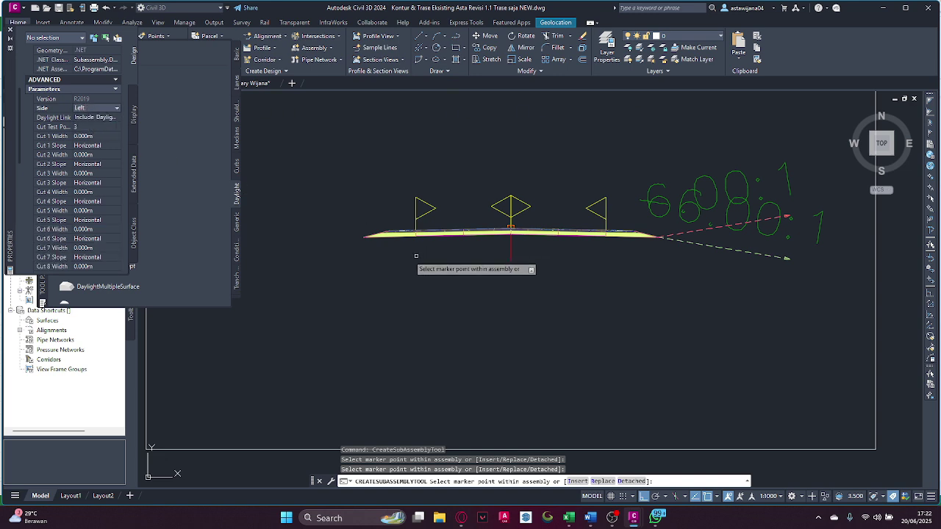
scroll(372, 246, up, 6)
scroll(385, 211, up, 4)
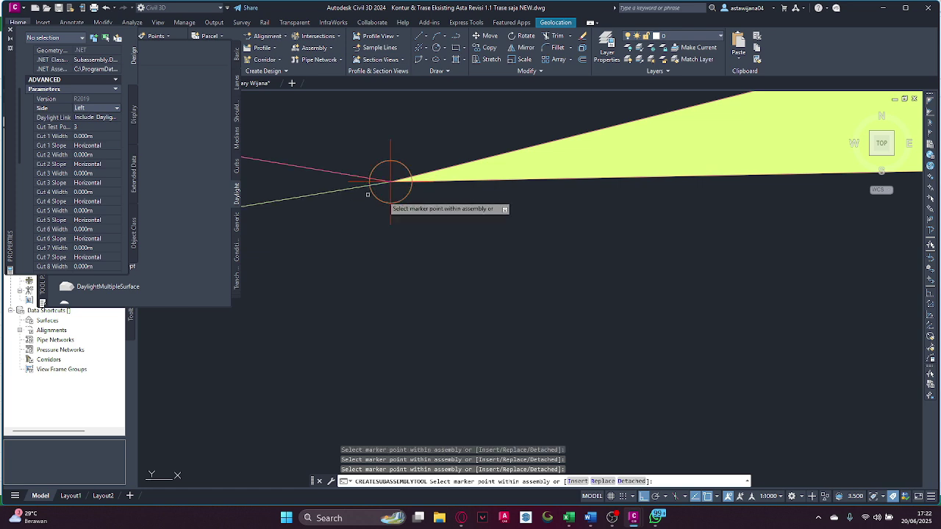
scroll(395, 237, down, 5)
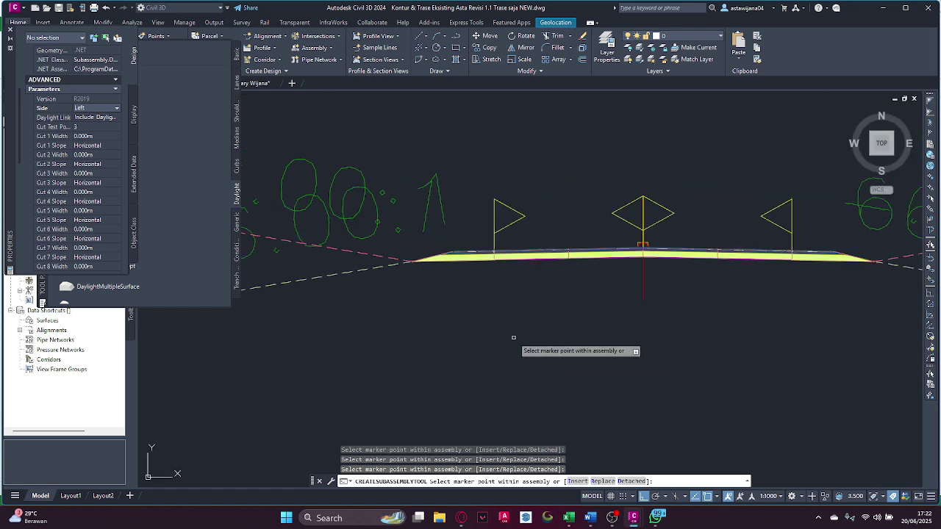
scroll(478, 298, down, 2)
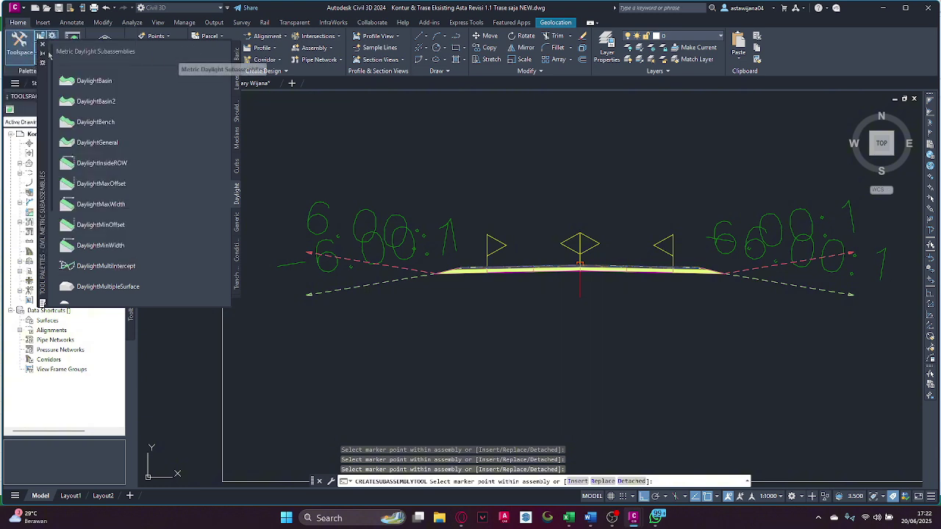
click(43, 49)
key(Escape)
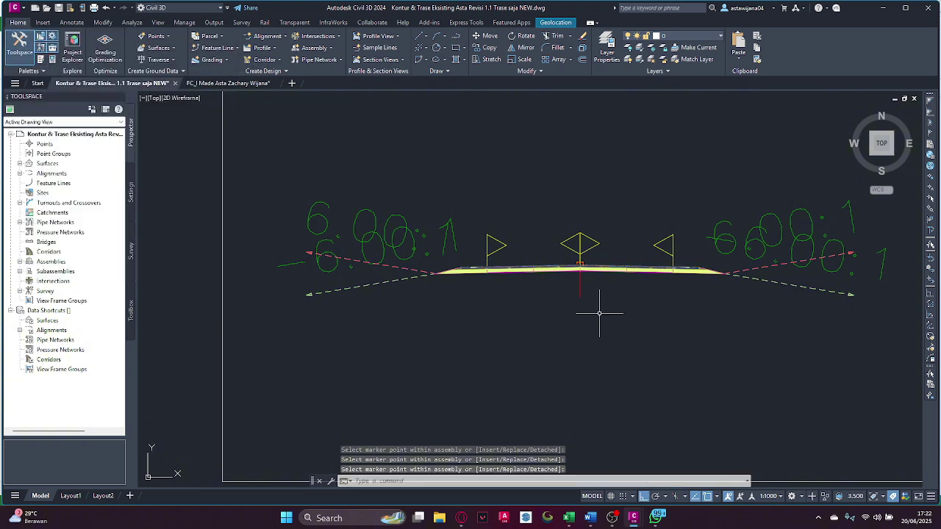
Examine the assembly from the right shoulder across the centerline to the left shoulder, and clear the shoulder selection
scroll(591, 311, down, 3)
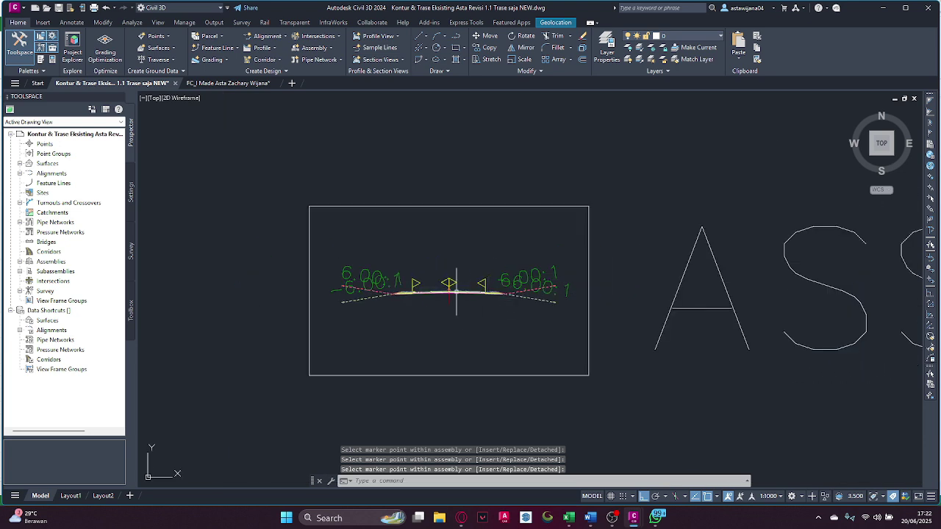
middle_drag(586, 292, 500, 285)
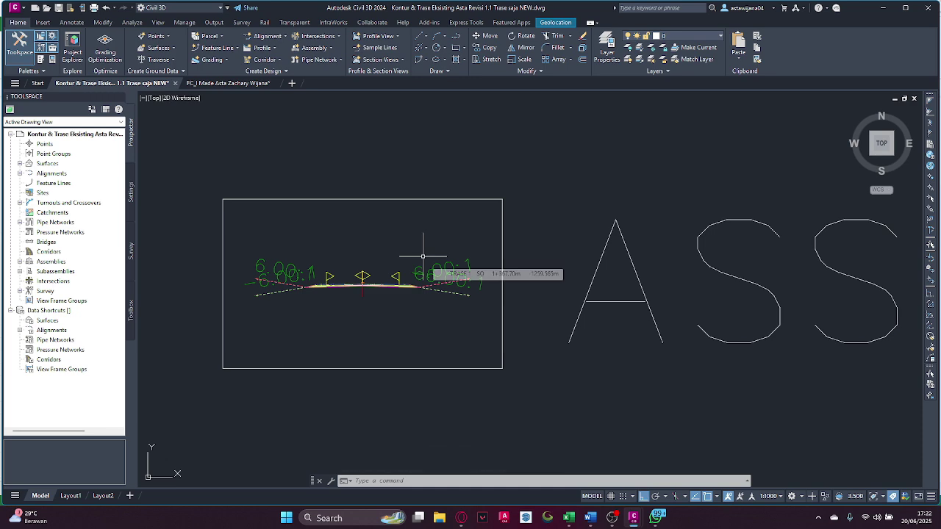
scroll(524, 341, down, 6)
scroll(502, 331, up, 16)
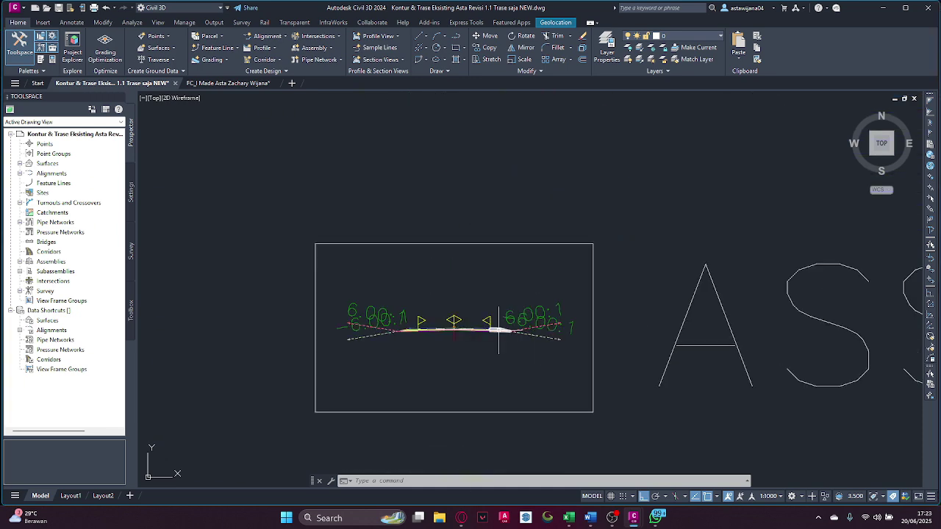
scroll(498, 320, up, 3)
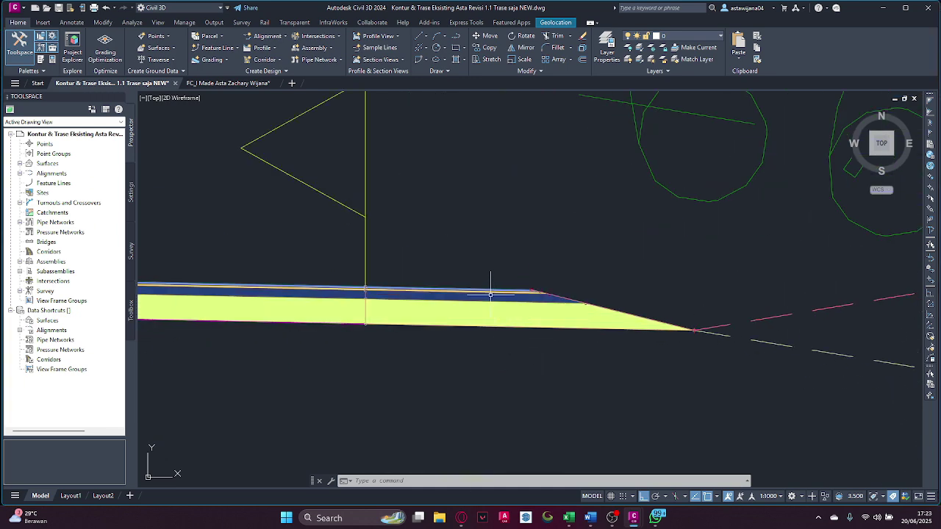
click(462, 298)
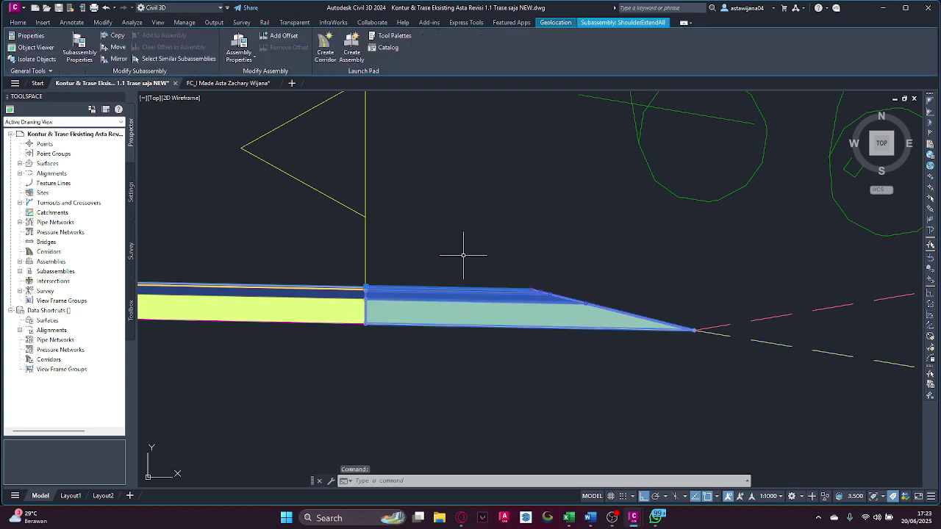
middle_drag(456, 222, 686, 206)
middle_drag(233, 207, 698, 176)
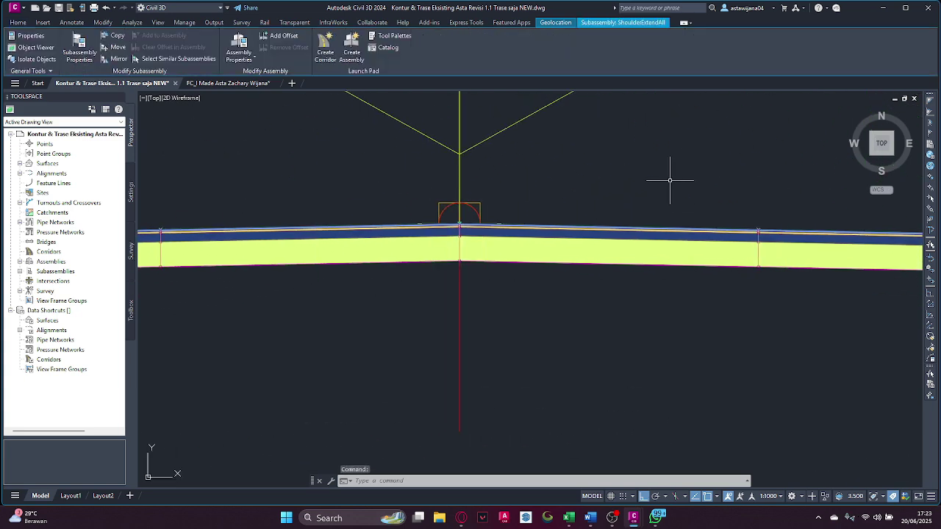
middle_drag(307, 187, 794, 178)
scroll(558, 204, down, 5)
scroll(414, 211, up, 2)
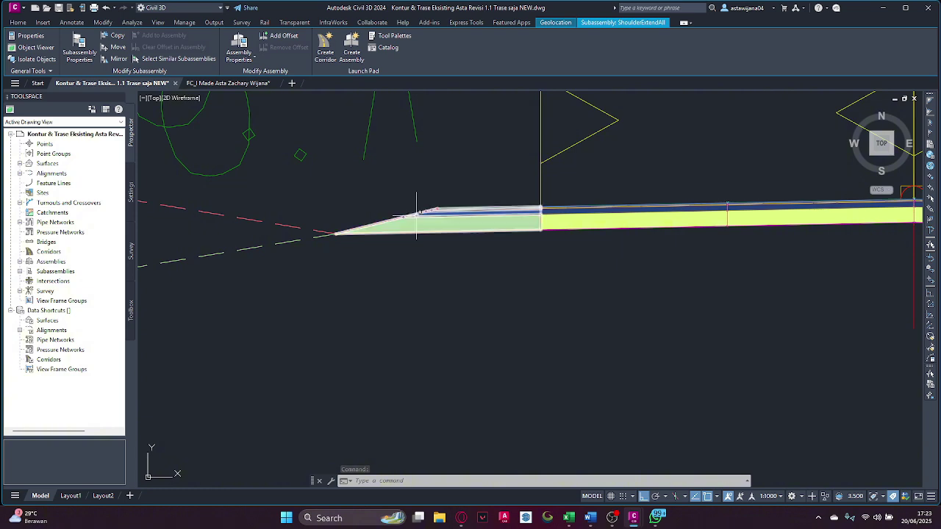
click(420, 210)
key(Escape)
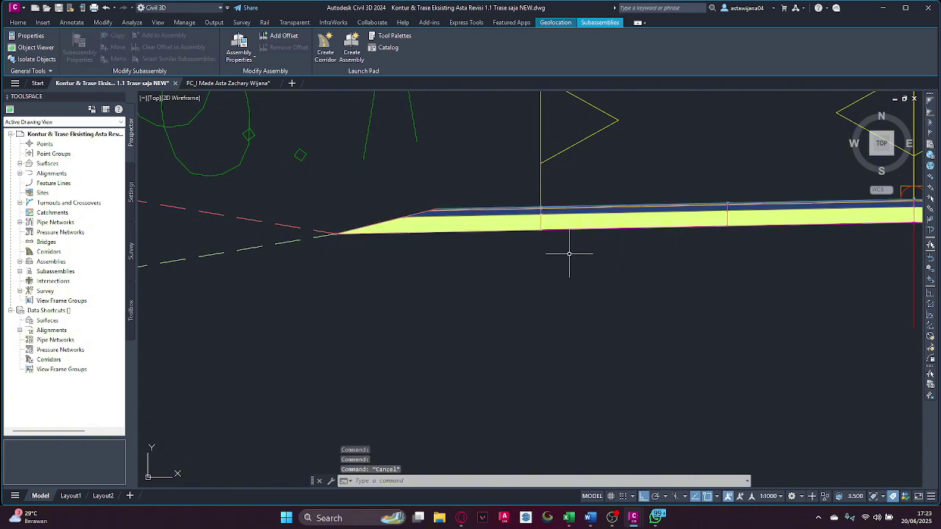
Set the left shoulder's Shoulder %Slope to -6% in its subassembly properties and apply the change
scroll(441, 280, down, 3)
scroll(294, 289, up, 2)
click(294, 289)
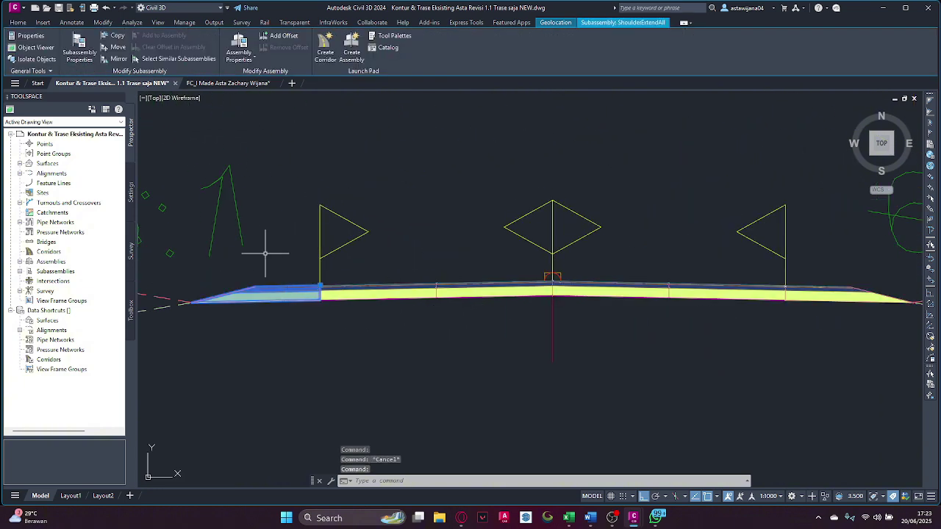
click(90, 56)
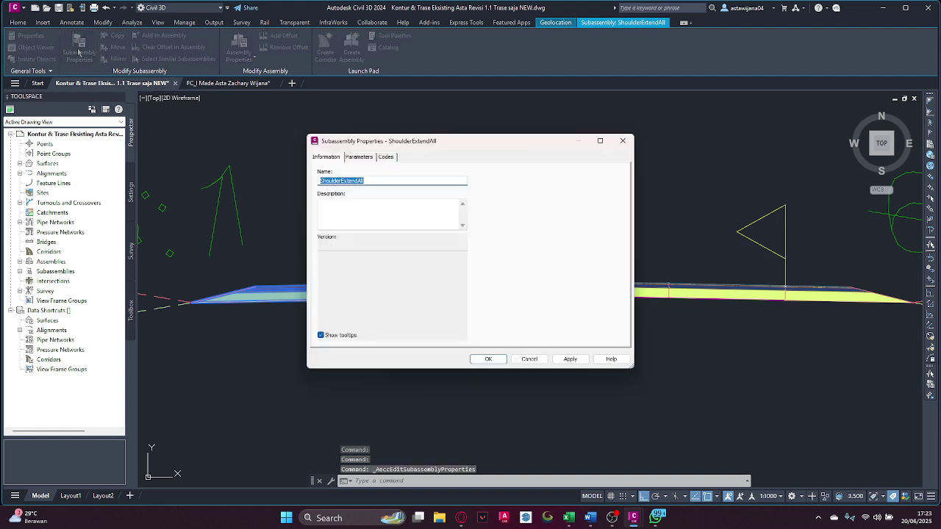
click(360, 158)
click(382, 159)
click(360, 158)
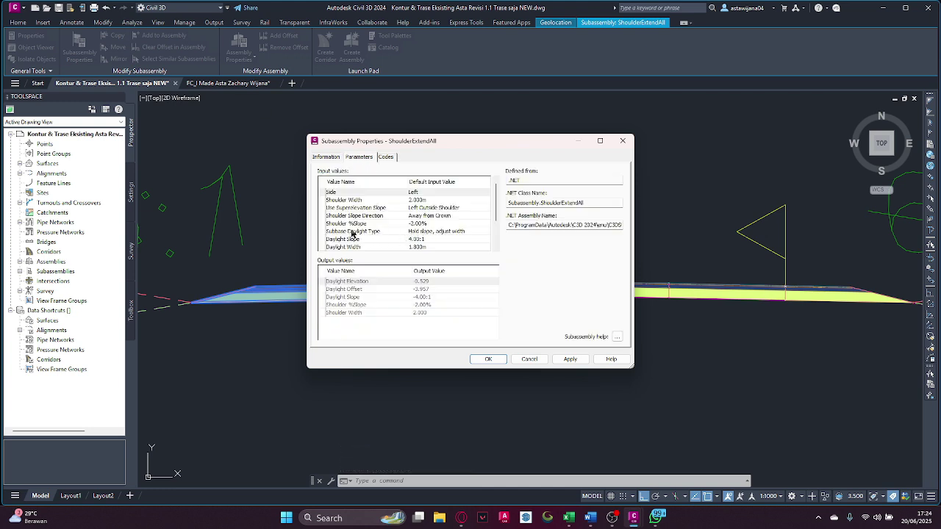
click(450, 225)
click(425, 225)
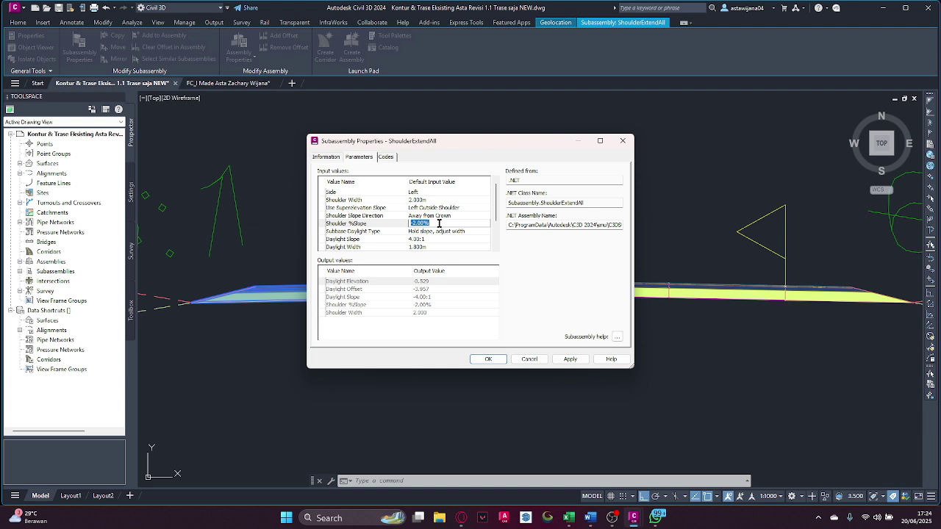
text(-6)
key(Return)
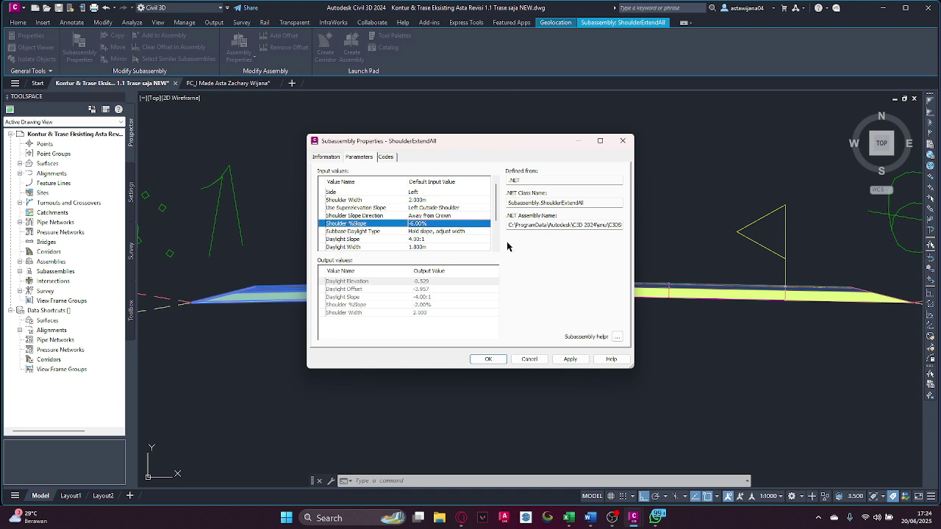
click(570, 359)
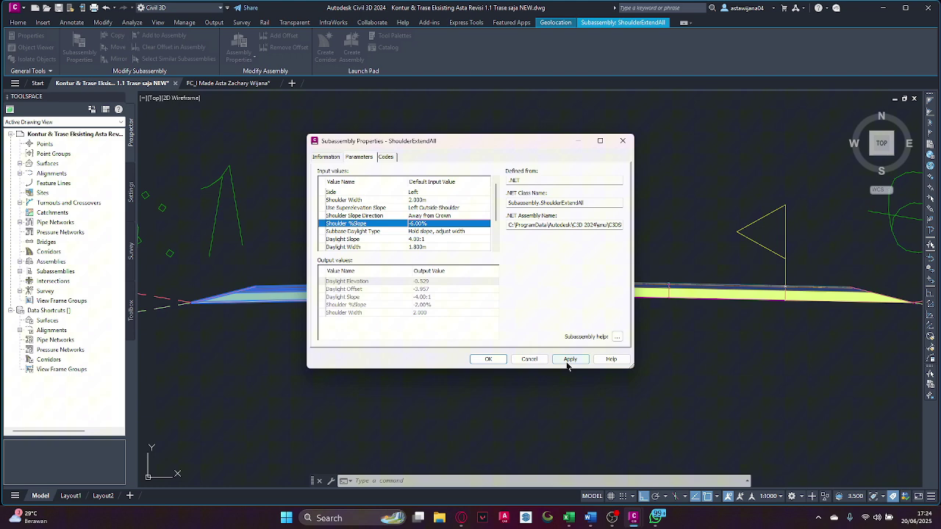
click(488, 359)
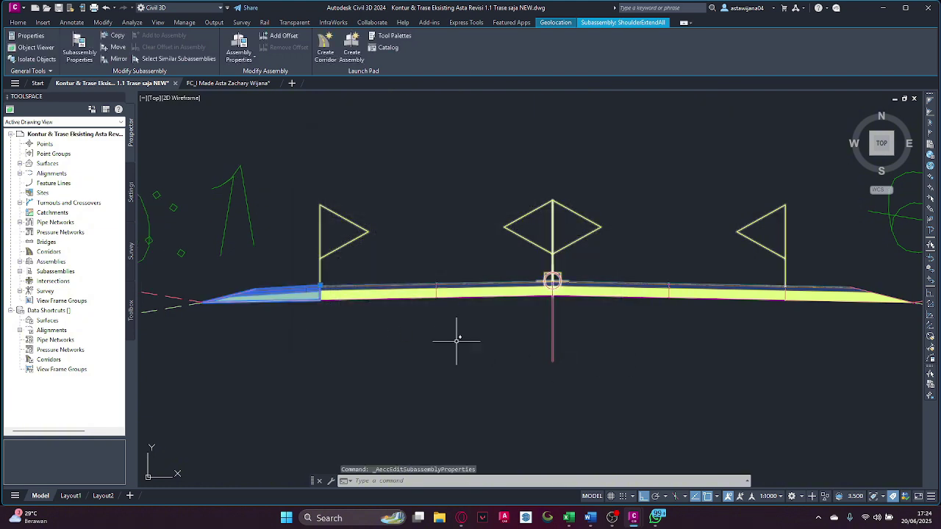
Review the left shoulder's input parameters in its subassembly properties and deselect it
click(80, 48)
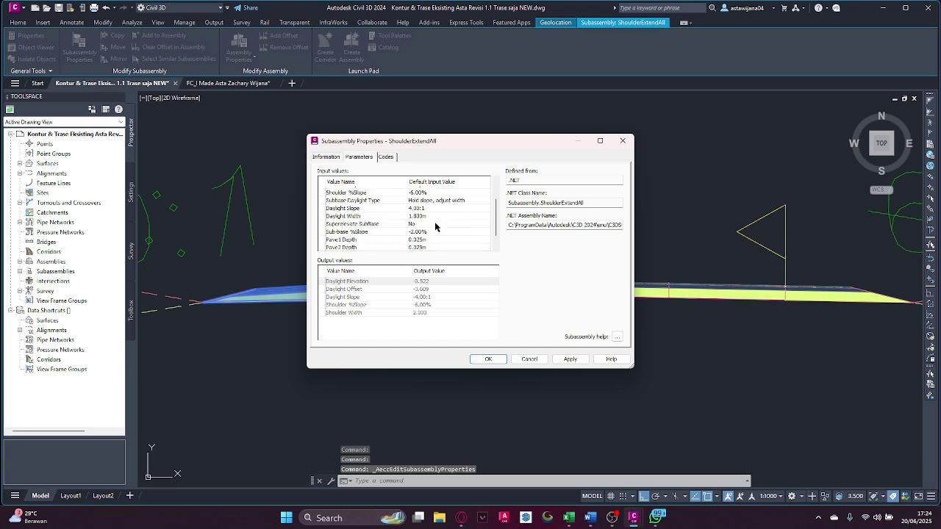
scroll(439, 227, down, 2)
scroll(436, 227, up, 2)
click(489, 359)
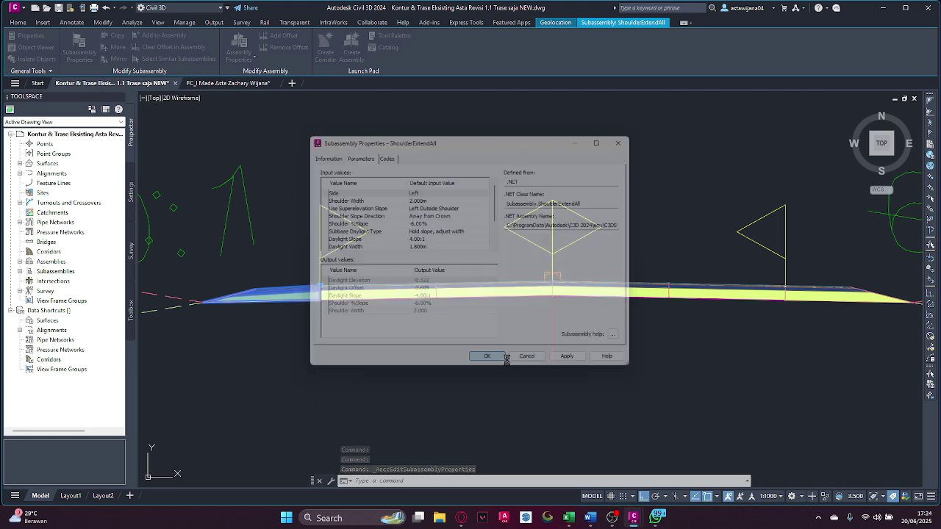
key(Escape)
Set the right shoulder's Shoulder %Slope to -6% in its subassembly properties, apply the change and deselect it
middle_drag(608, 360, 598, 376)
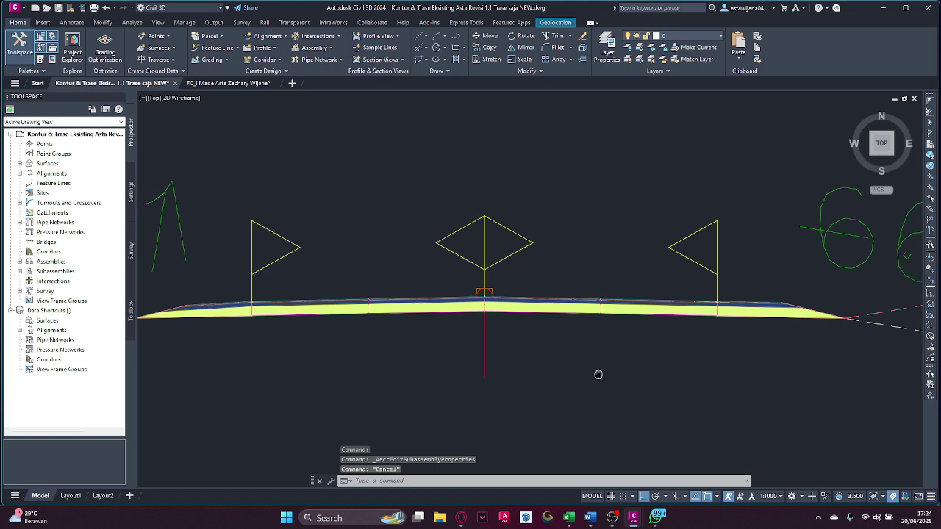
click(768, 314)
click(77, 53)
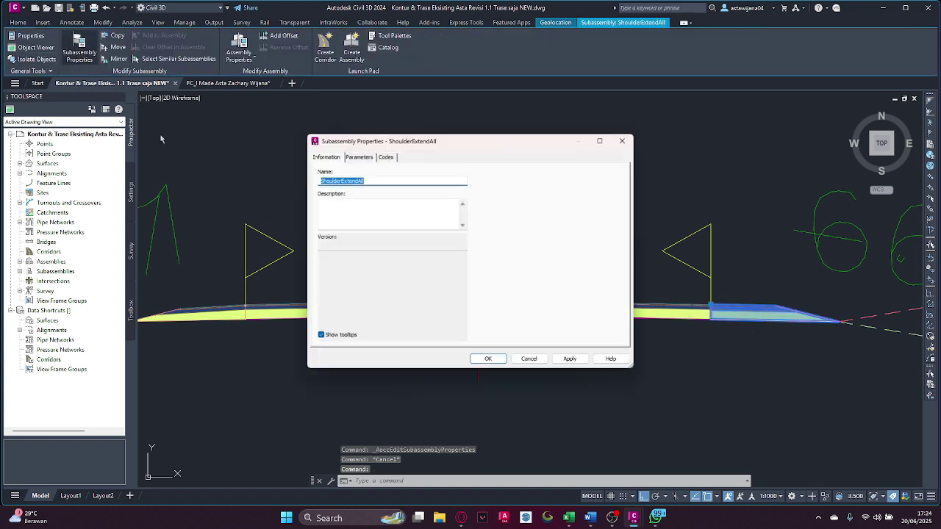
click(362, 158)
click(437, 224)
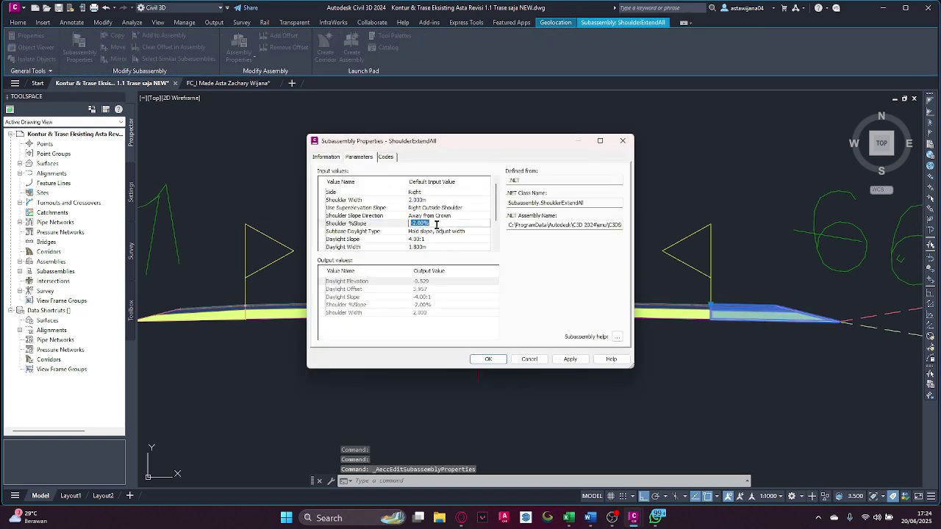
text(-6)
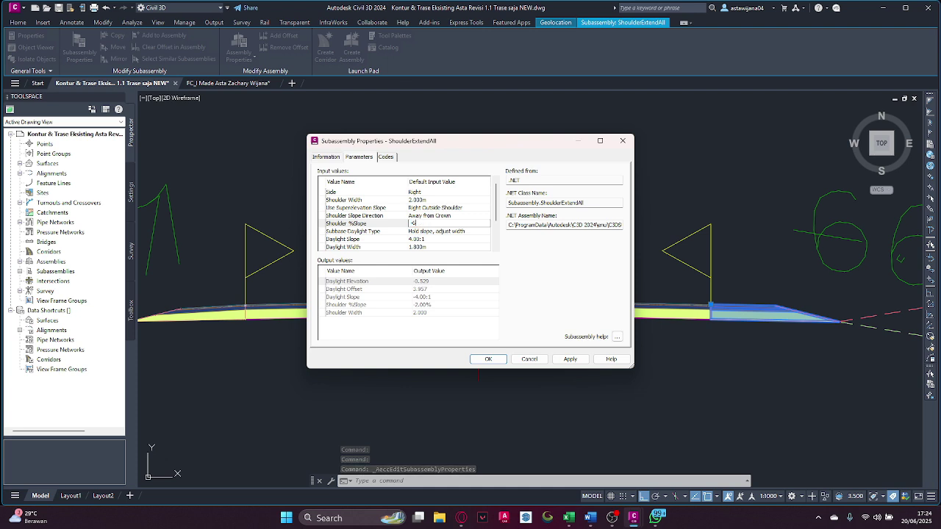
key(Return)
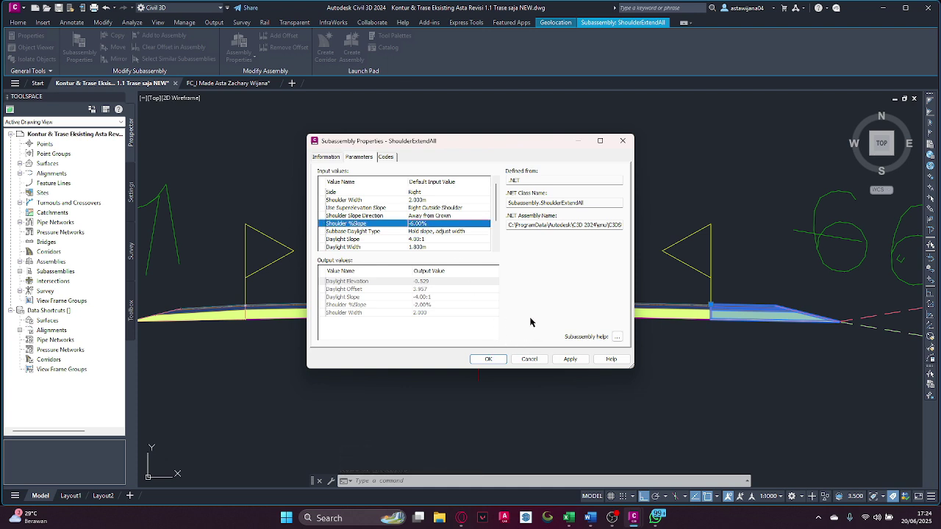
click(568, 362)
click(488, 360)
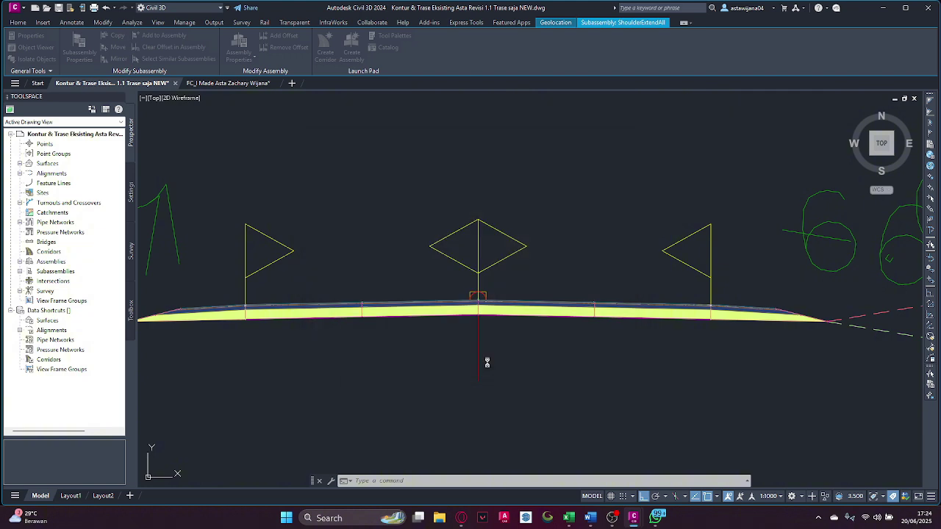
key(Escape)
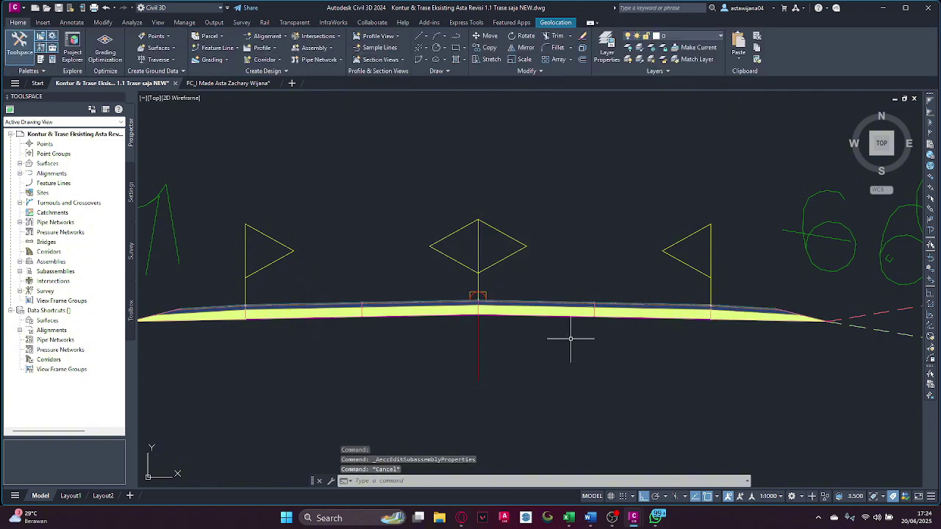
Examine the whole assembly with its daylight slopes inside its frame, and its surroundings near the profile view bands
scroll(457, 324, down, 5)
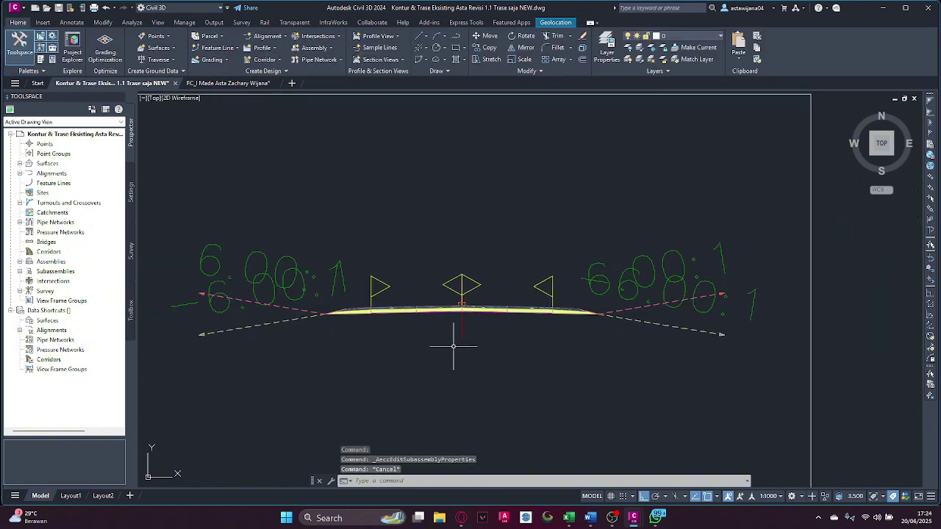
middle_drag(451, 347, 544, 297)
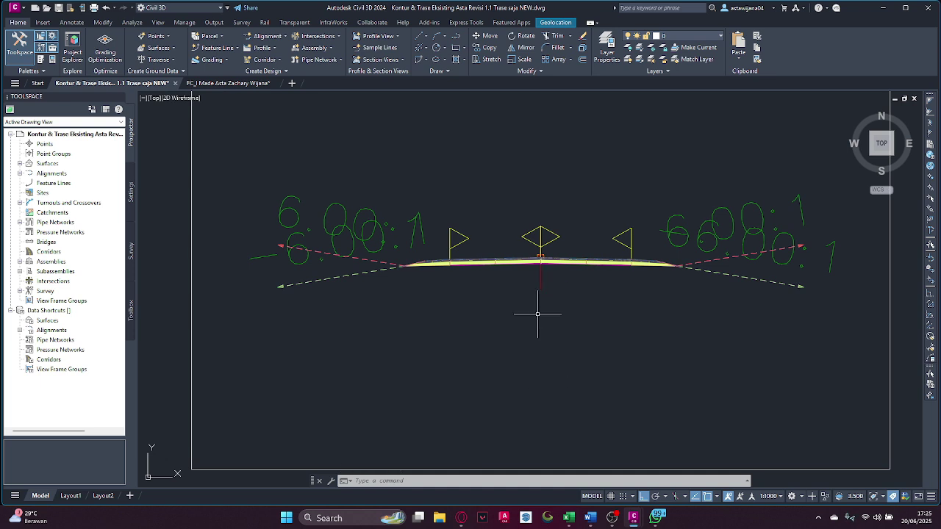
scroll(488, 287, down, 4)
scroll(497, 303, down, 2)
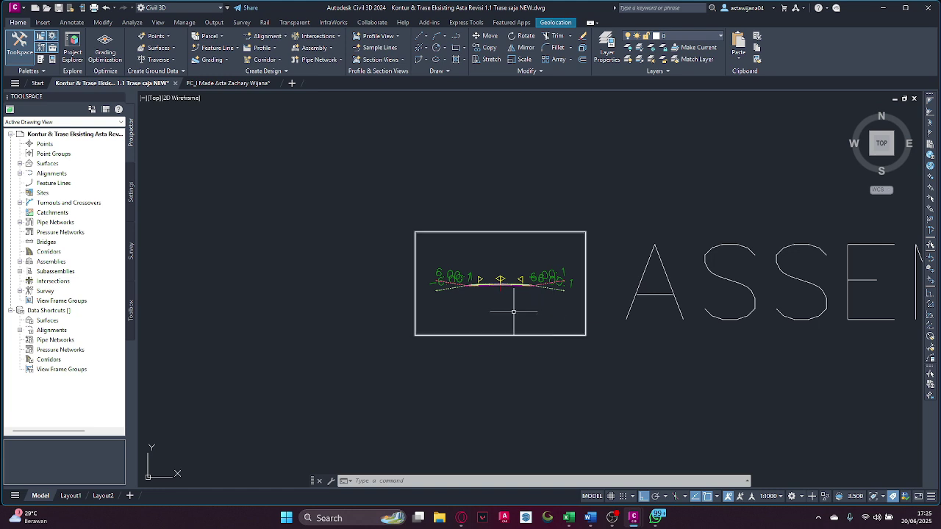
scroll(537, 323, up, 2)
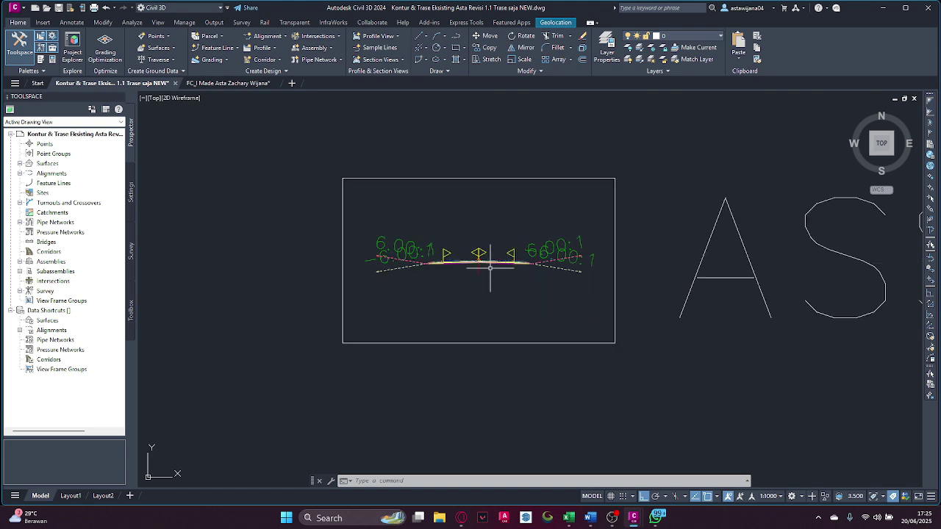
scroll(481, 267, up, 3)
scroll(434, 265, down, 6)
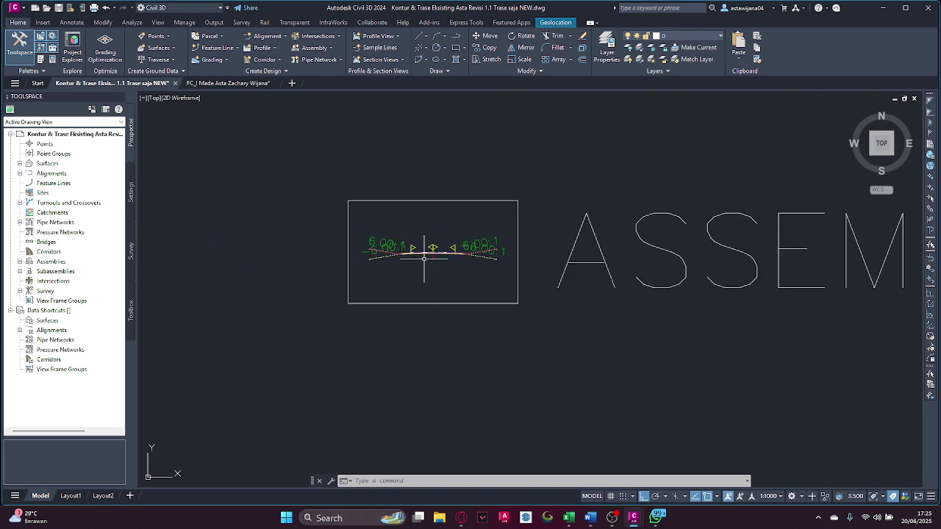
mouse_move(355, 169)
middle_down()
mouse_move(400, 150)
mouse_move(287, 111)
middle_up()
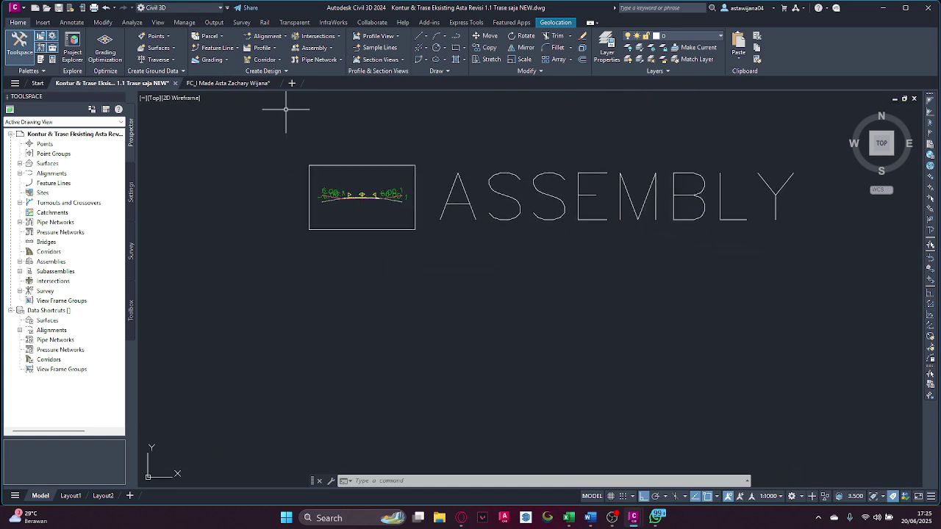
scroll(275, 134, down, 2)
middle_drag(263, 155, 675, 142)
scroll(573, 176, down, 2)
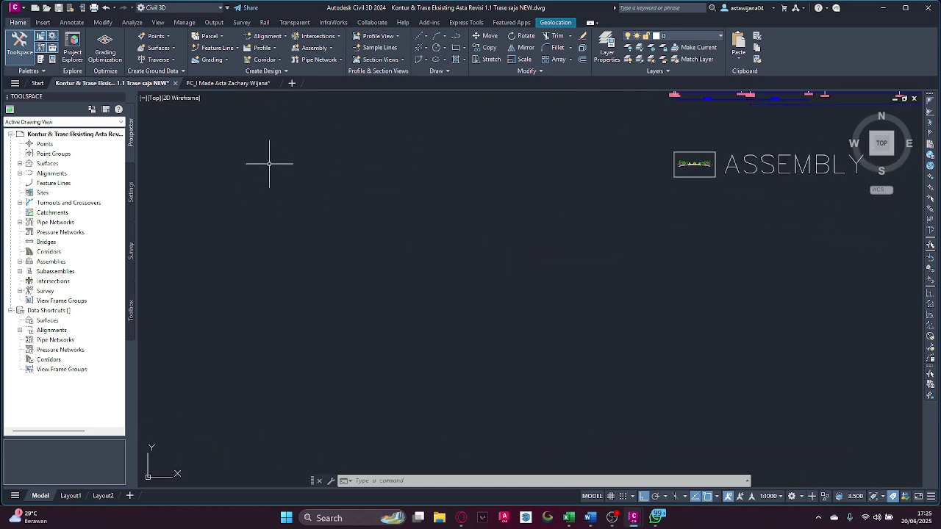
scroll(269, 163, down, 2)
middle_drag(439, 159, 355, 189)
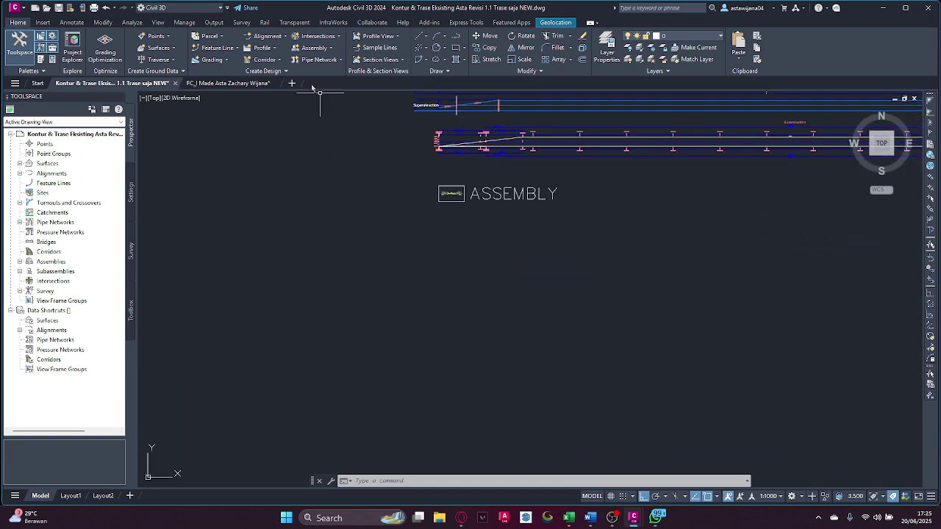
Start a new corridor named KORIDOR 1 and assign the TRASE 1 alignment as its baseline
click(279, 62)
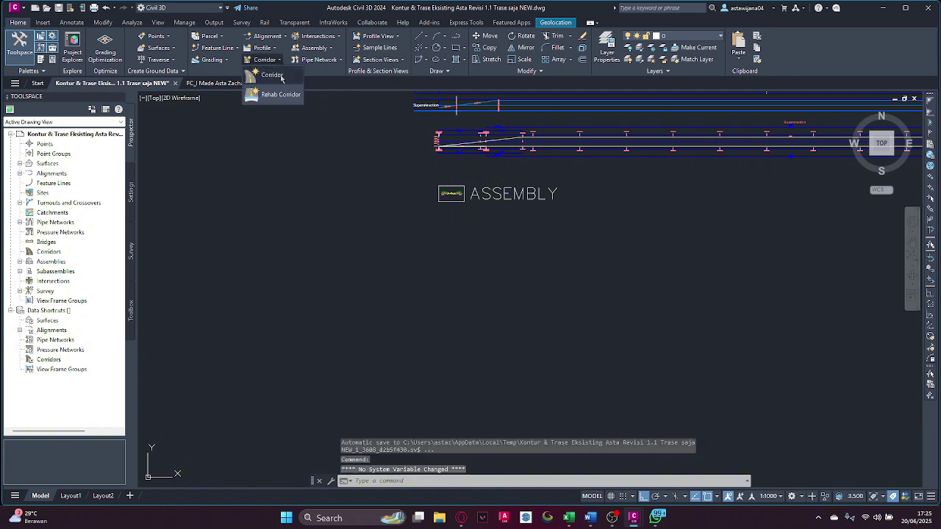
click(280, 75)
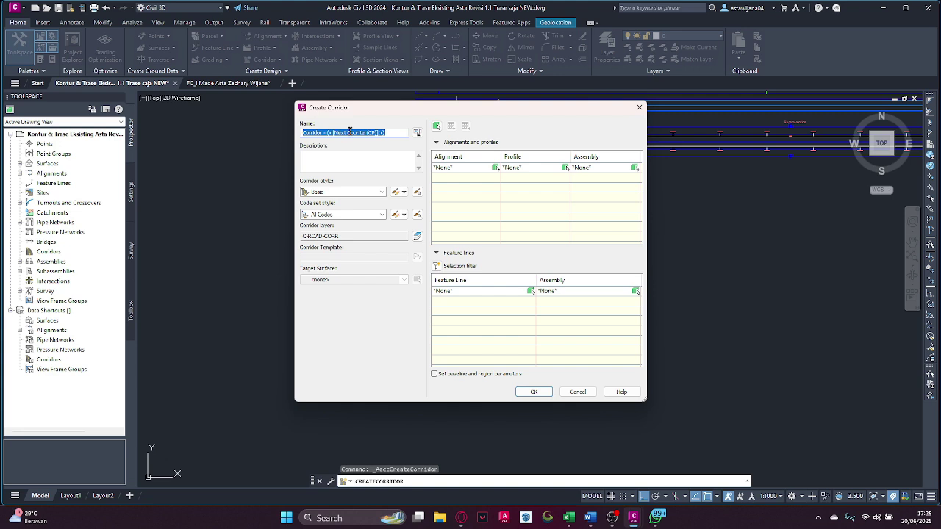
text(KORIDOR 1)
click(474, 171)
click(474, 171)
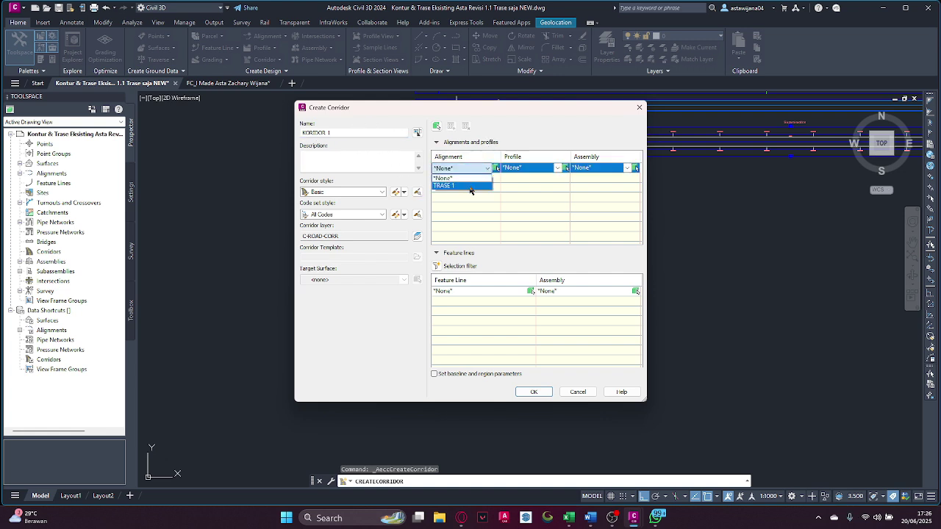
click(468, 188)
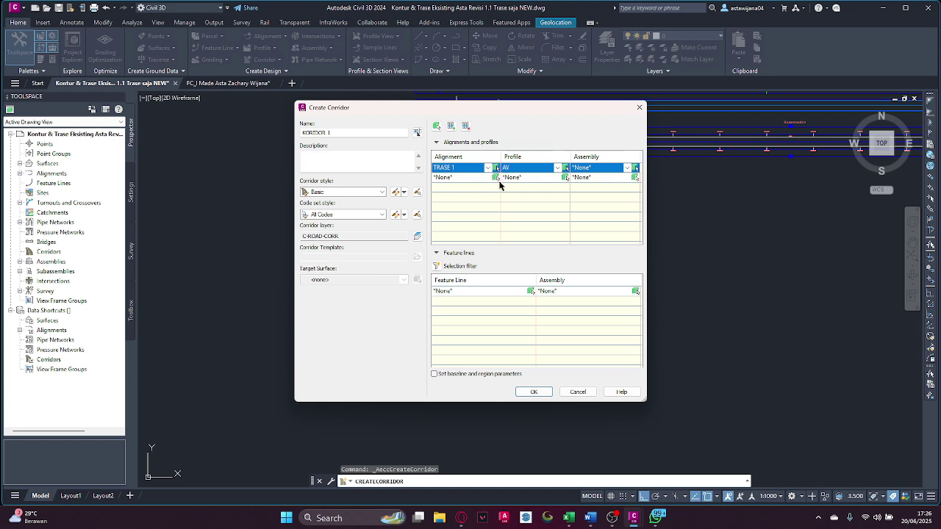
Assign the AV profile and the PENAMPANG MELINTANG 1 assembly to the corridor's TRASE 1 baseline
click(559, 169)
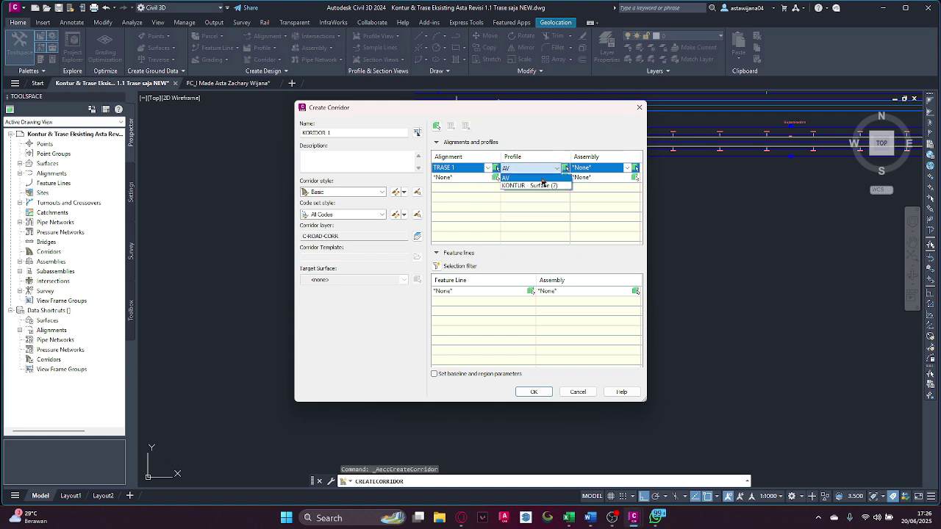
click(539, 179)
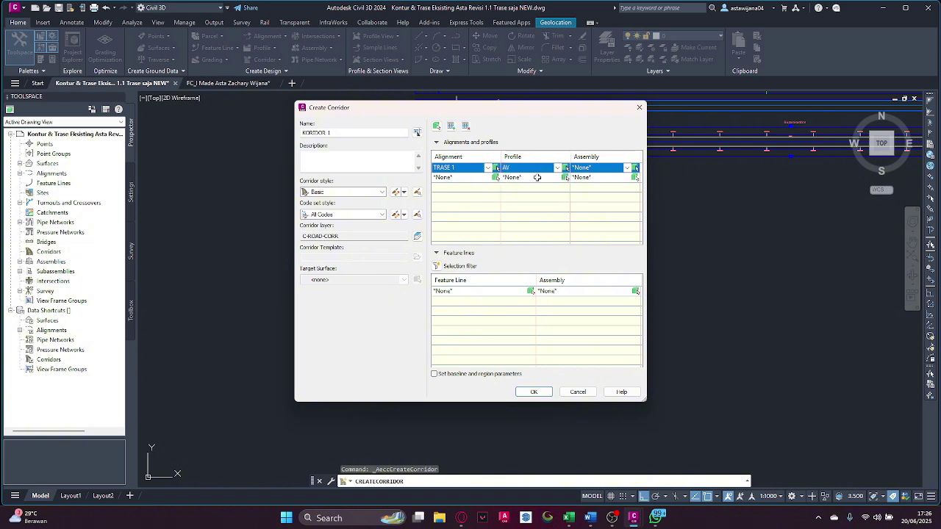
click(628, 169)
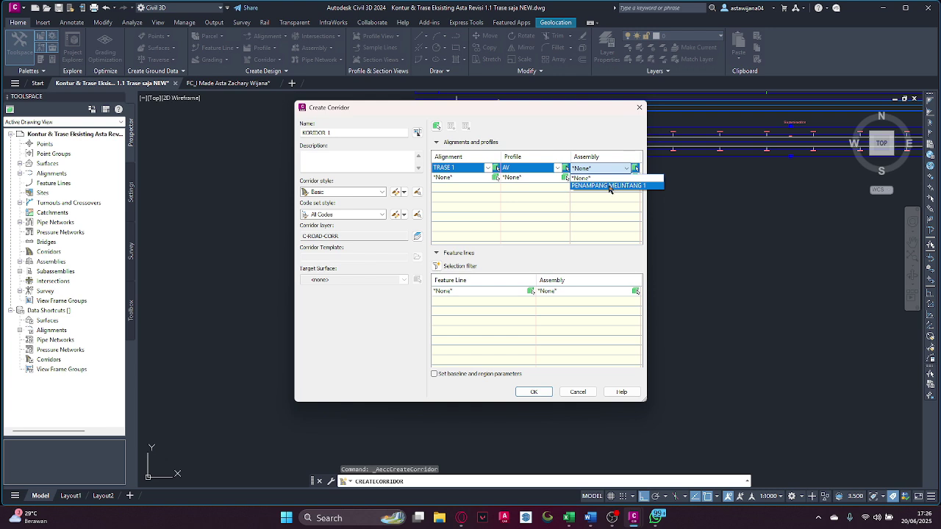
click(608, 186)
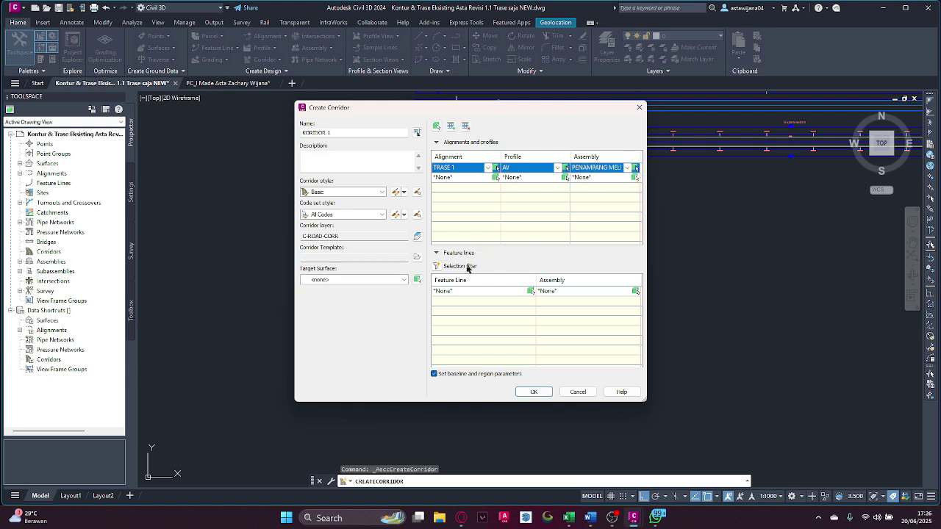
Set the corridor's target surface to KONTUR, accept the baseline and region parameters, and rebuild the corridor
click(405, 280)
click(337, 300)
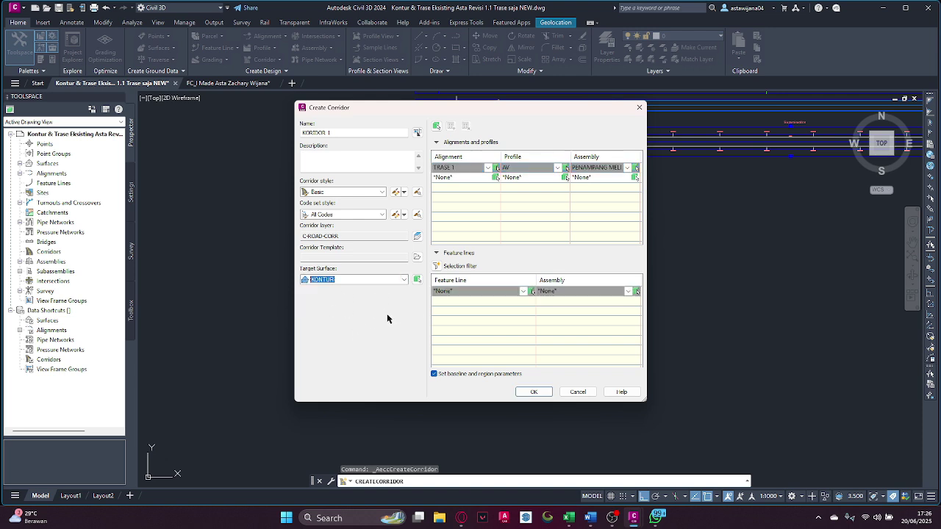
click(534, 392)
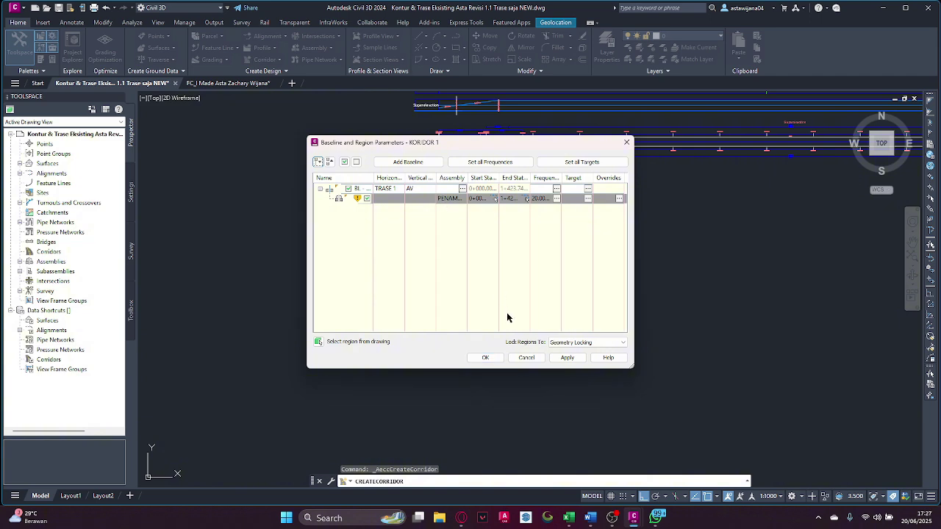
click(485, 358)
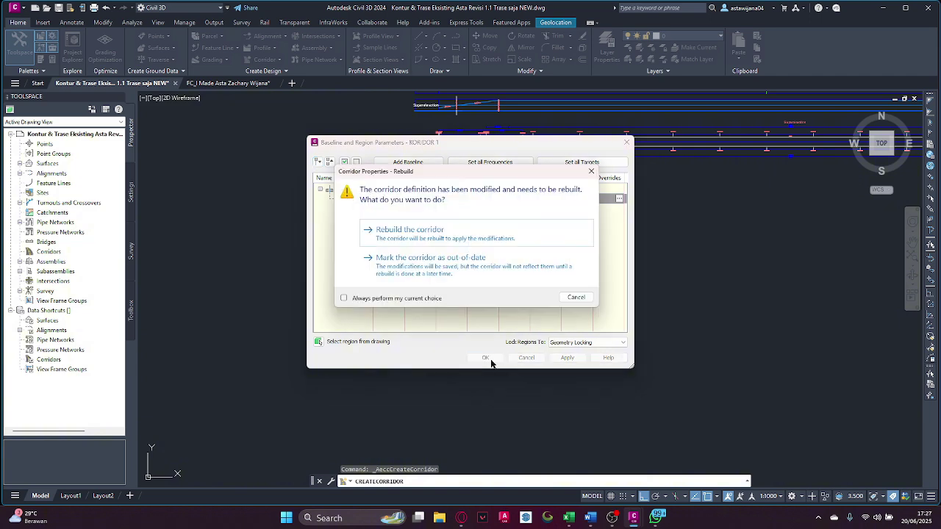
click(430, 241)
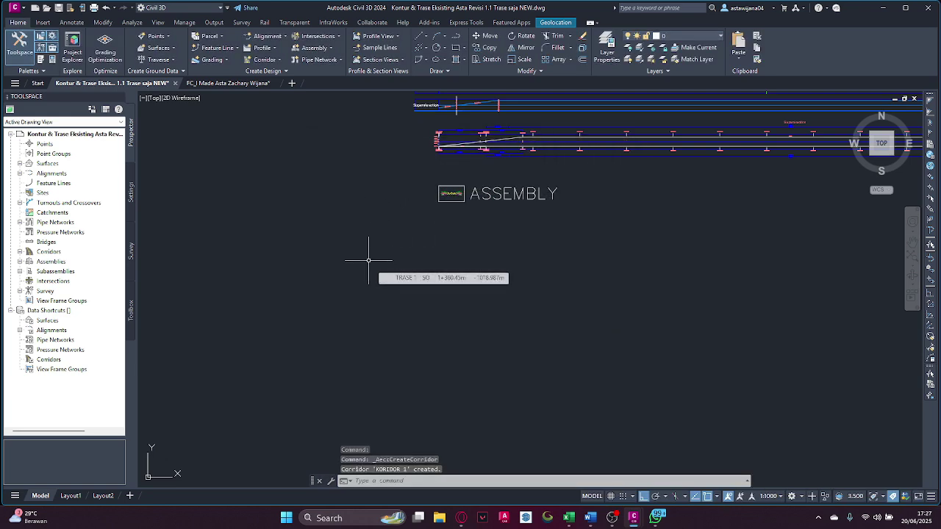
Examine the generated corridor in plan view along the TRASE 1 alignment, including its daylight slopes
scroll(319, 272, down, 5)
middle_drag(320, 273, 502, 256)
scroll(407, 265, up, 3)
scroll(407, 265, up, 2)
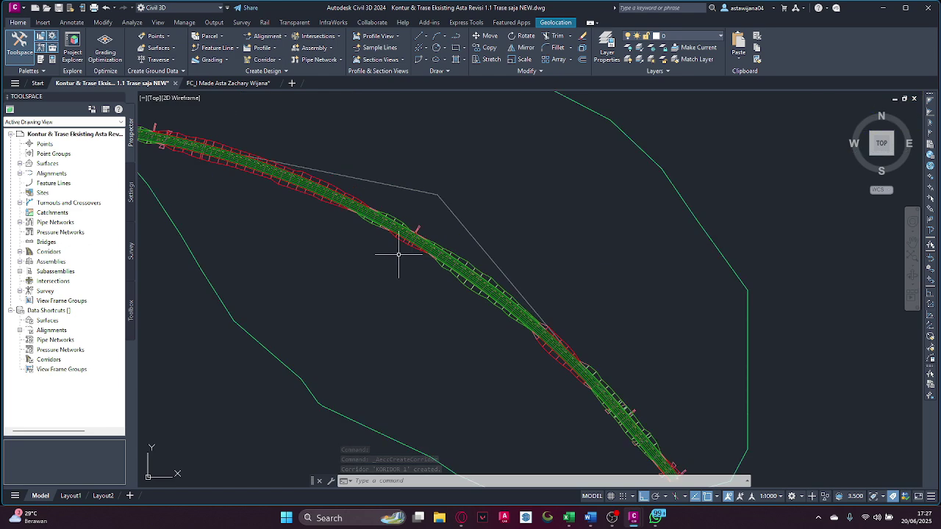
scroll(248, 203, down, 1)
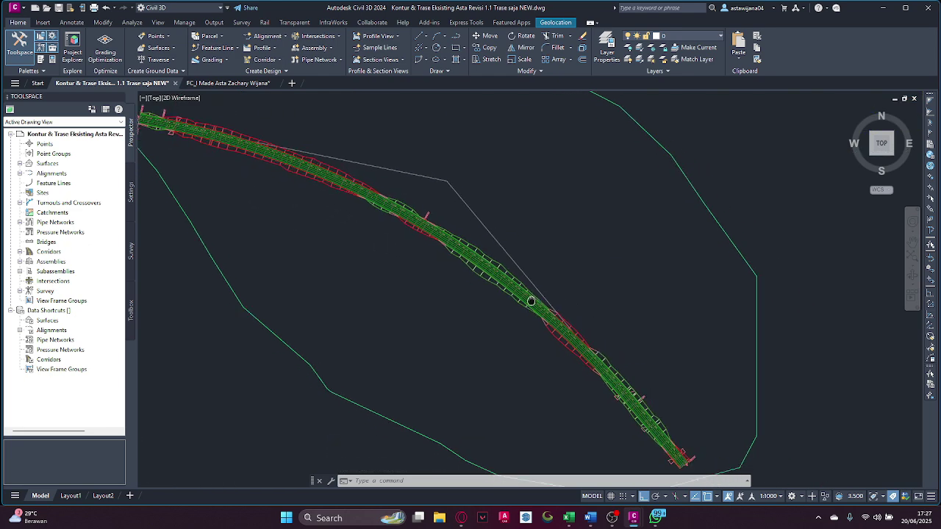
scroll(452, 273, up, 2)
scroll(441, 272, down, 3)
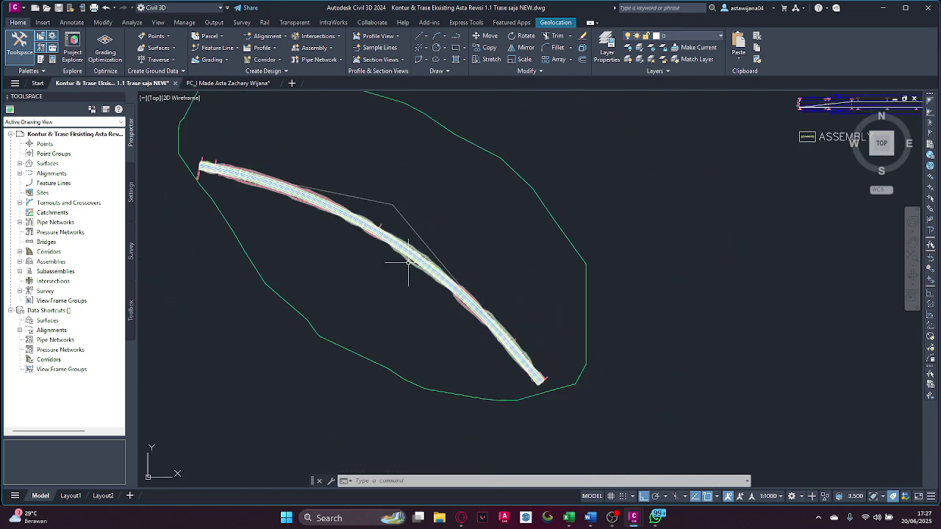
middle_drag(668, 246, 455, 278)
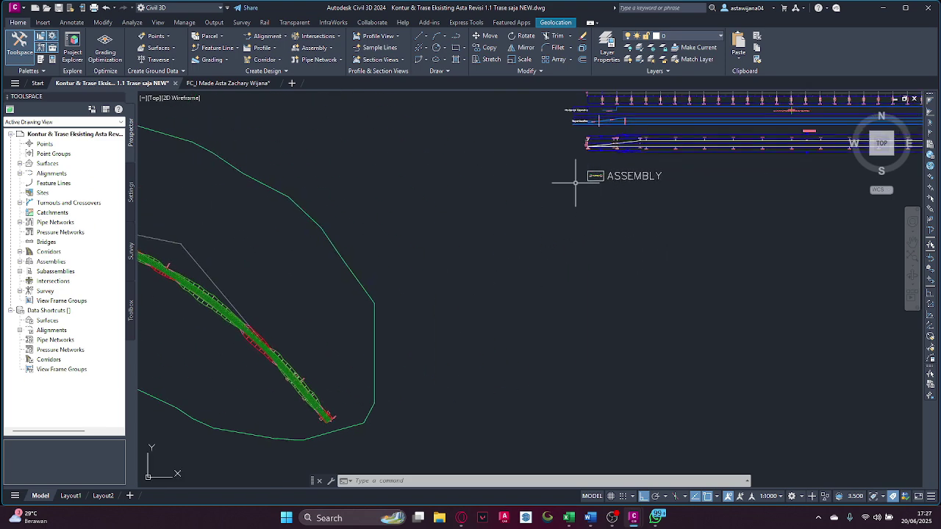
scroll(433, 263, up, 4)
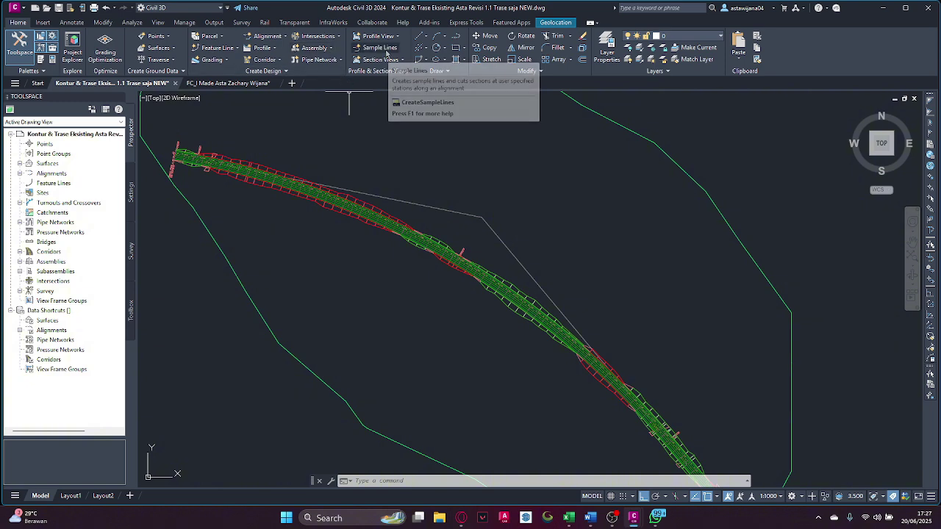
Start sample lines on the TRASE 1 alignment and accept a sample line group with KONTUR and KORIDOR 1 as data sources
click(387, 51)
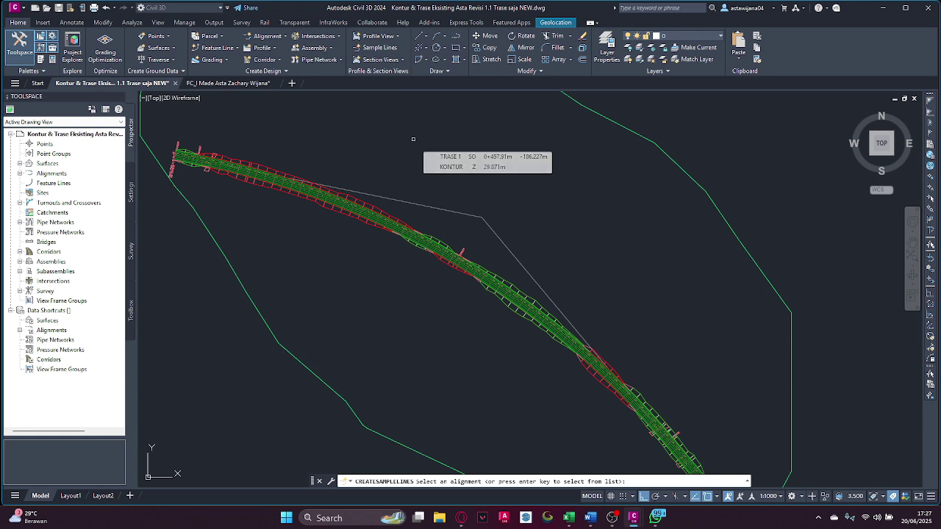
key(Return)
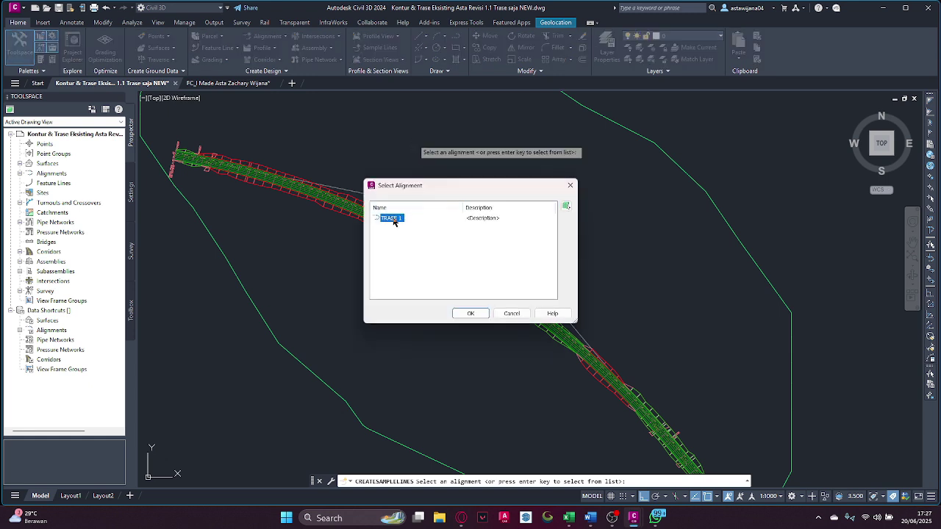
click(471, 314)
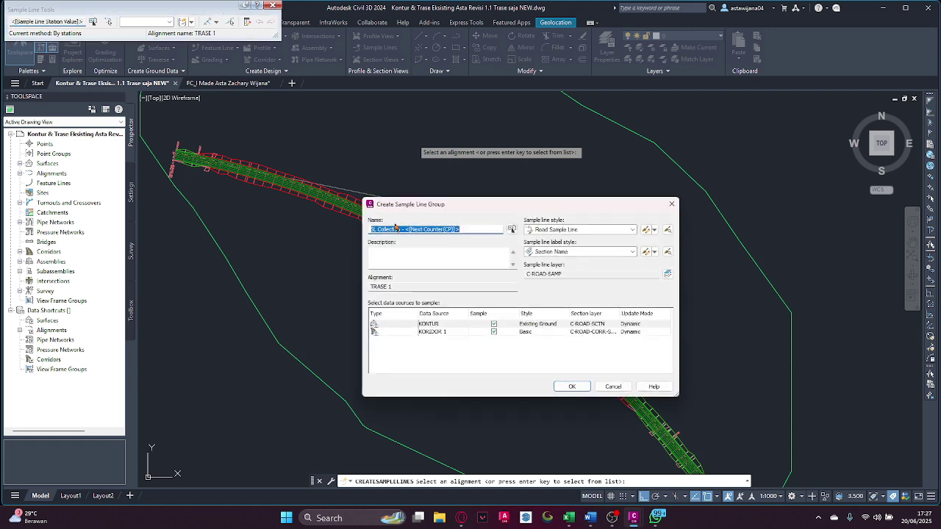
click(469, 231)
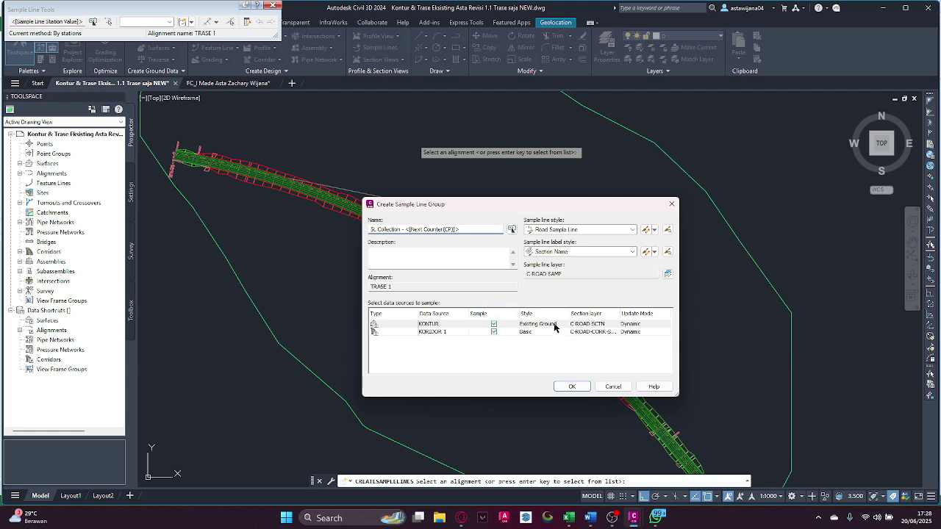
click(572, 387)
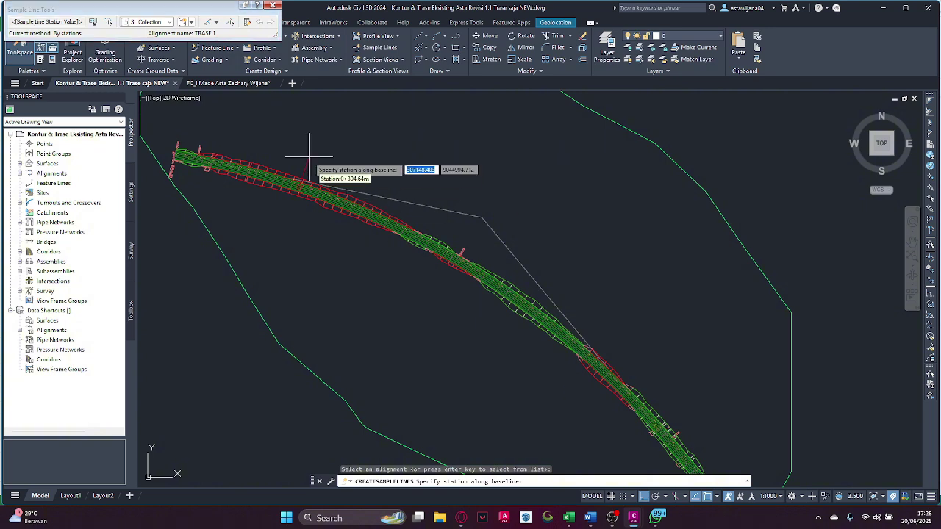
Choose sample line creation by range of stations, with sampling increments of 100 m along tangents and 50 m along curves and spirals
click(217, 23)
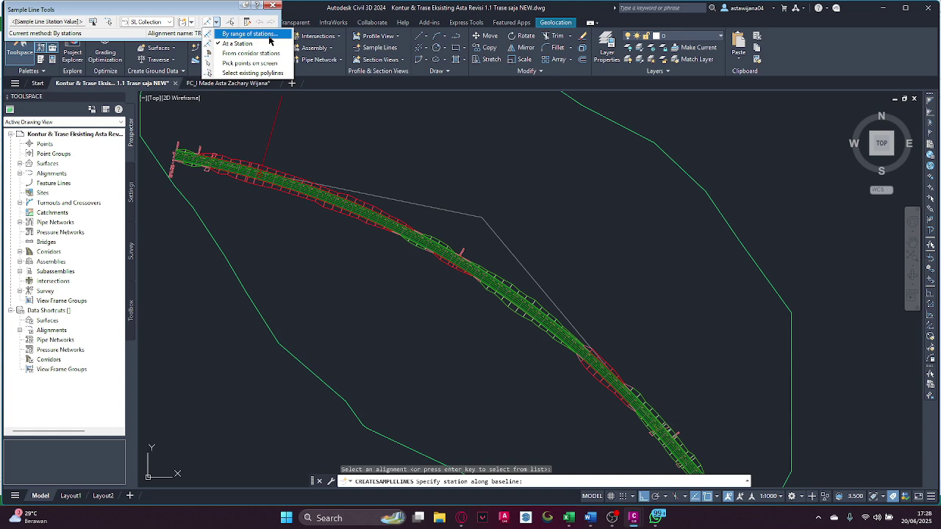
click(269, 37)
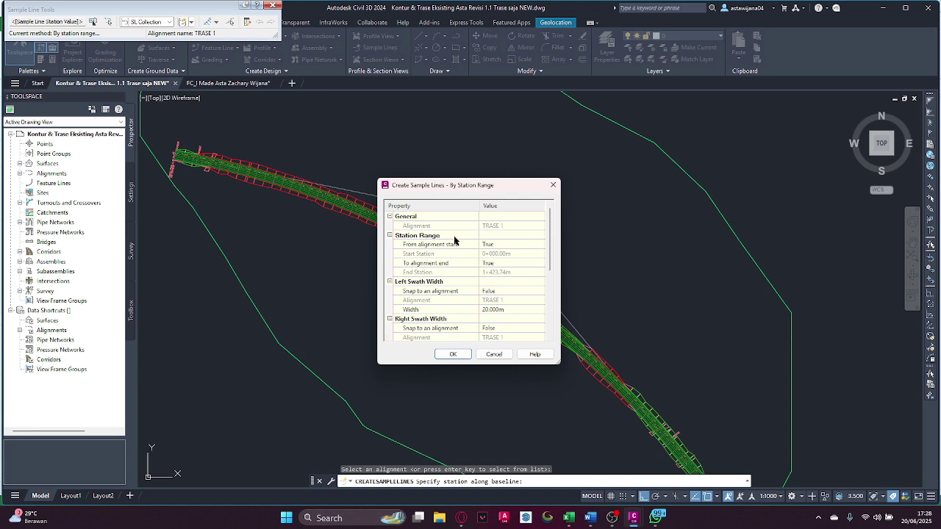
scroll(454, 240, down, 2)
scroll(455, 240, up, 2)
scroll(485, 273, down, 1)
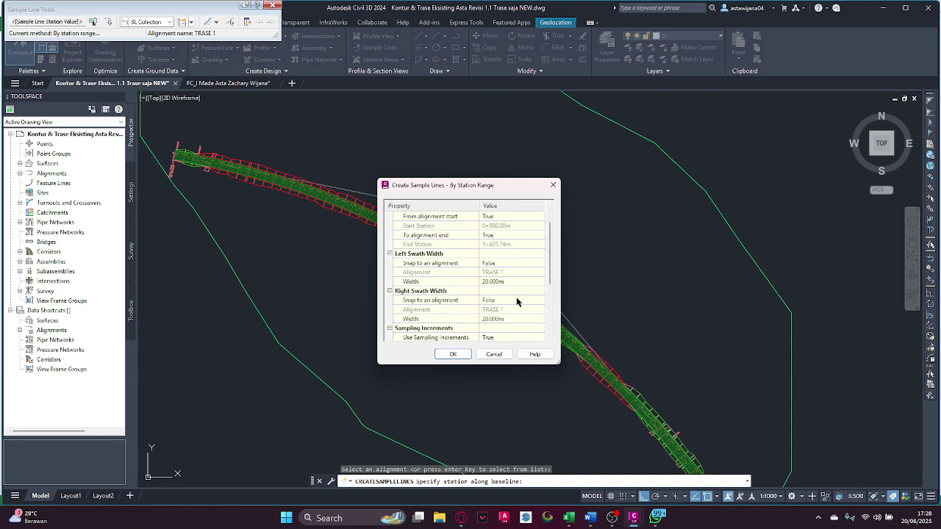
scroll(517, 302, down, 2)
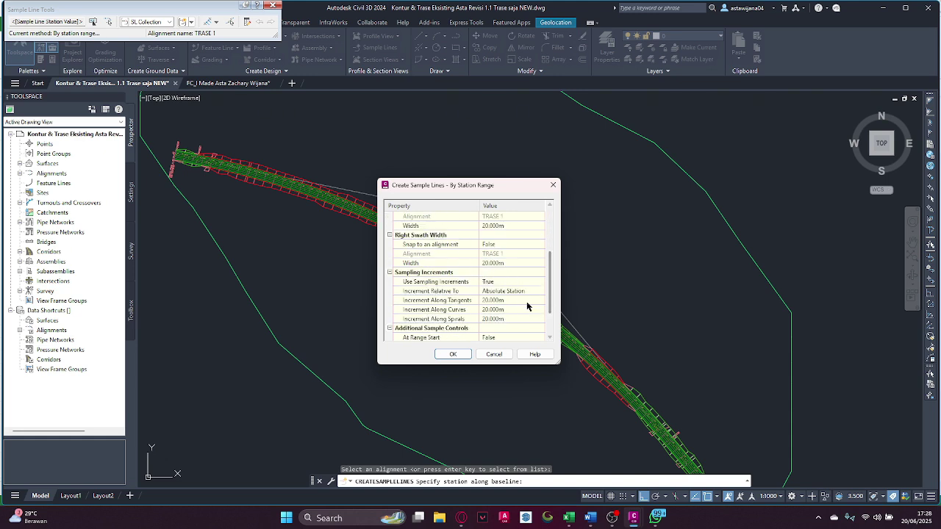
scroll(517, 294, down, 1)
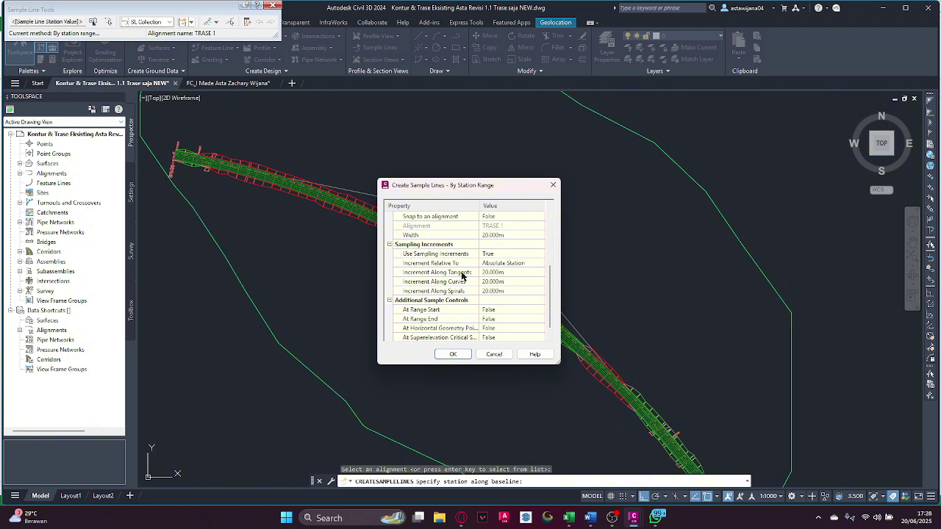
click(506, 272)
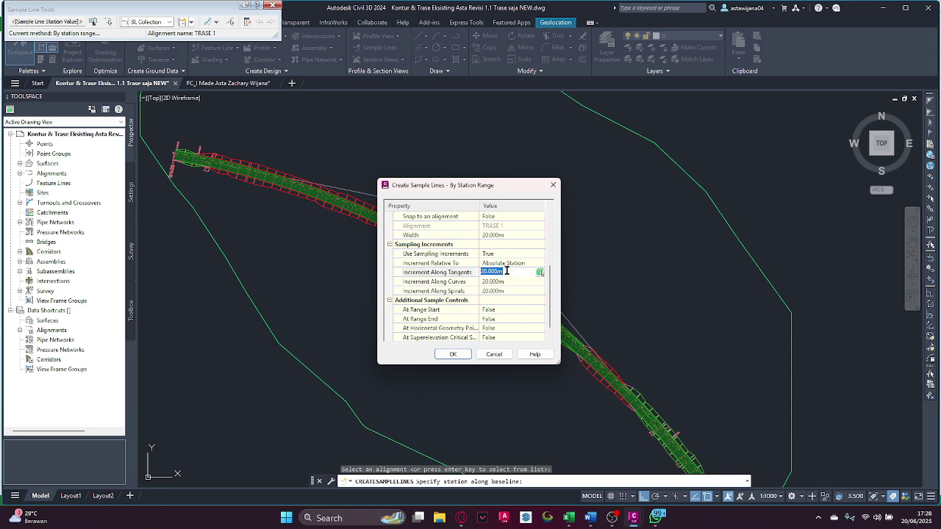
text(100)
click(514, 281)
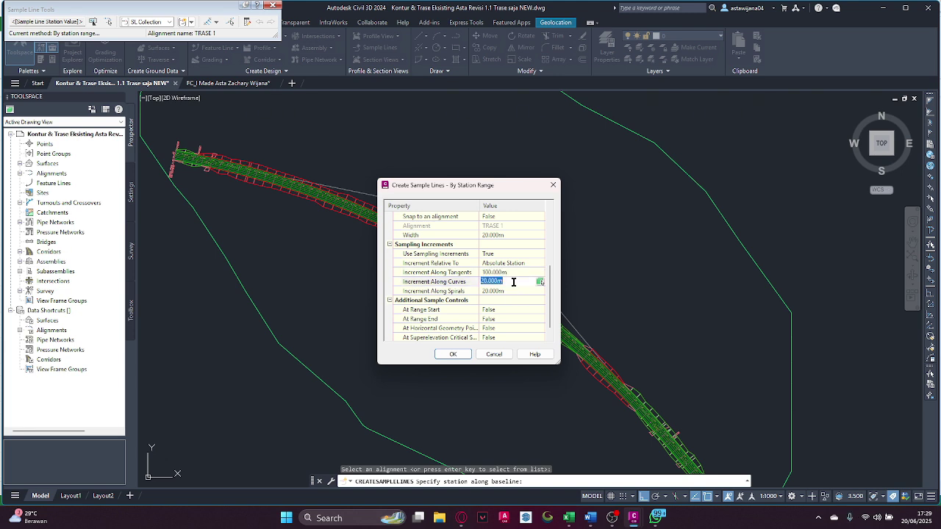
text(50)
click(513, 292)
text(50)
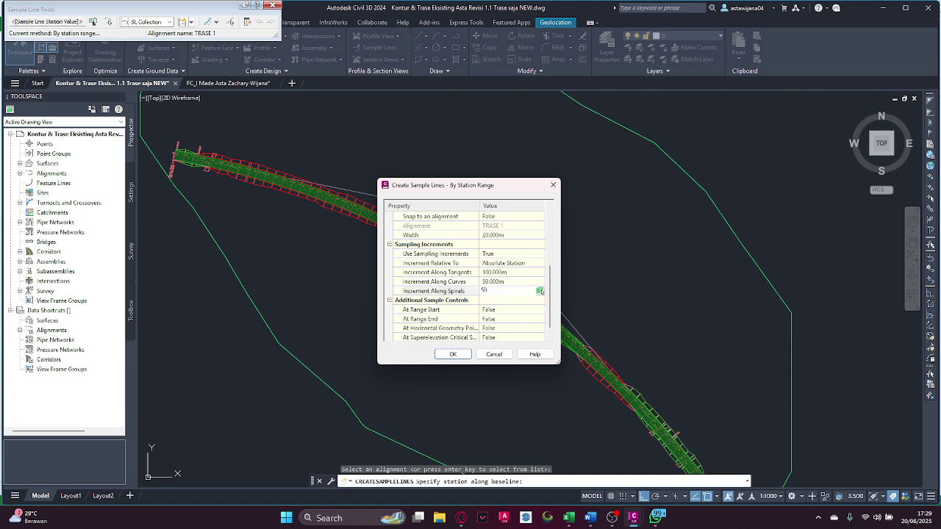
click(505, 302)
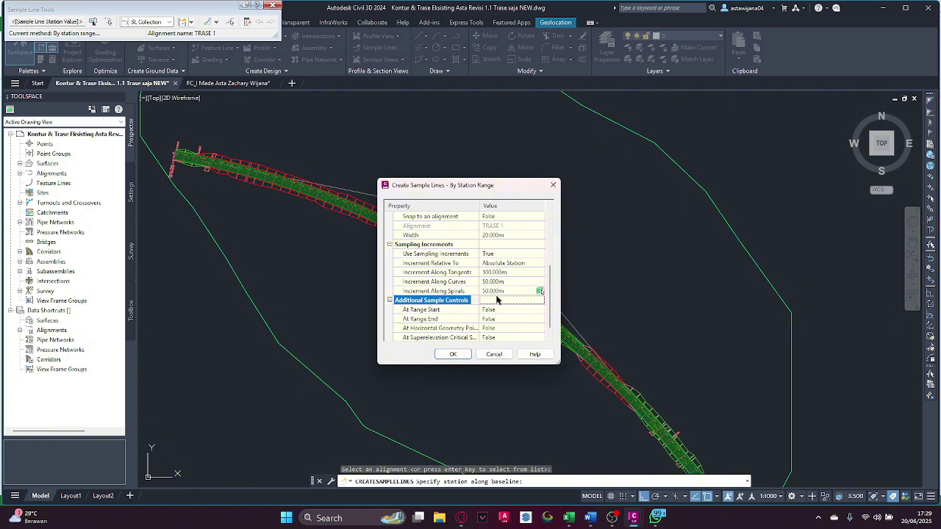
Enable additional sample lines at the range start and the range end by setting both controls to True
scroll(487, 299, down, 1)
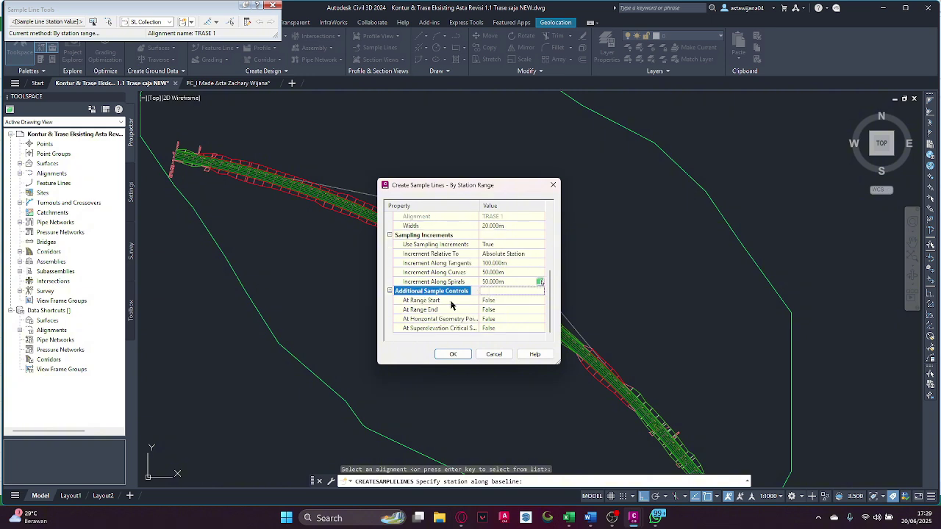
click(501, 302)
click(501, 303)
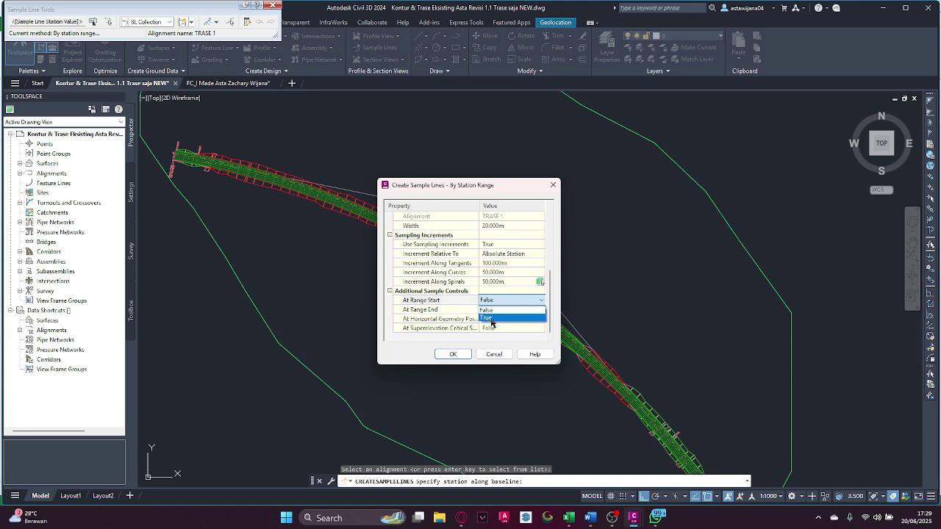
click(491, 321)
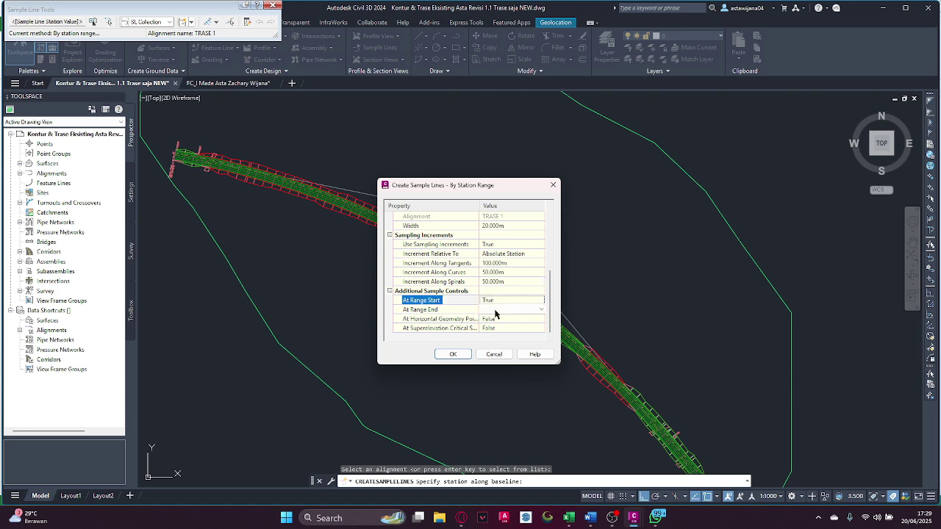
click(497, 310)
click(495, 322)
click(498, 311)
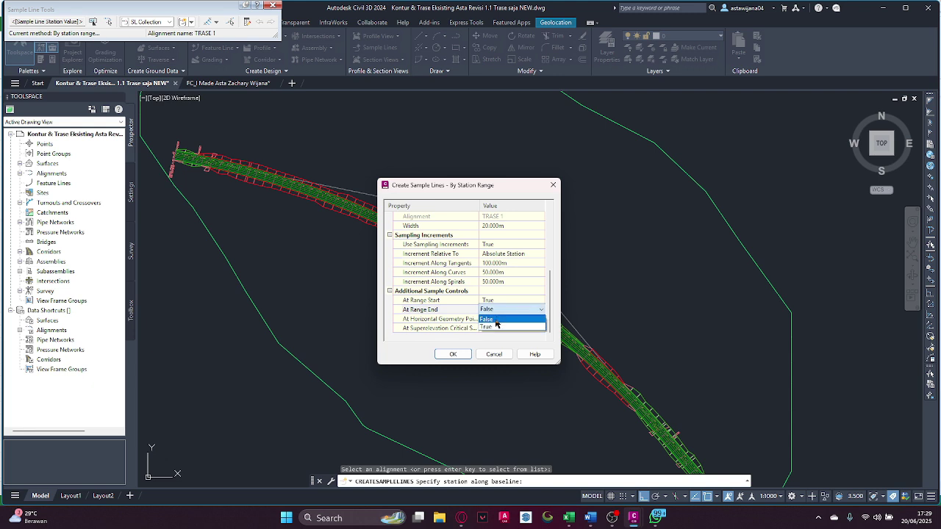
click(493, 329)
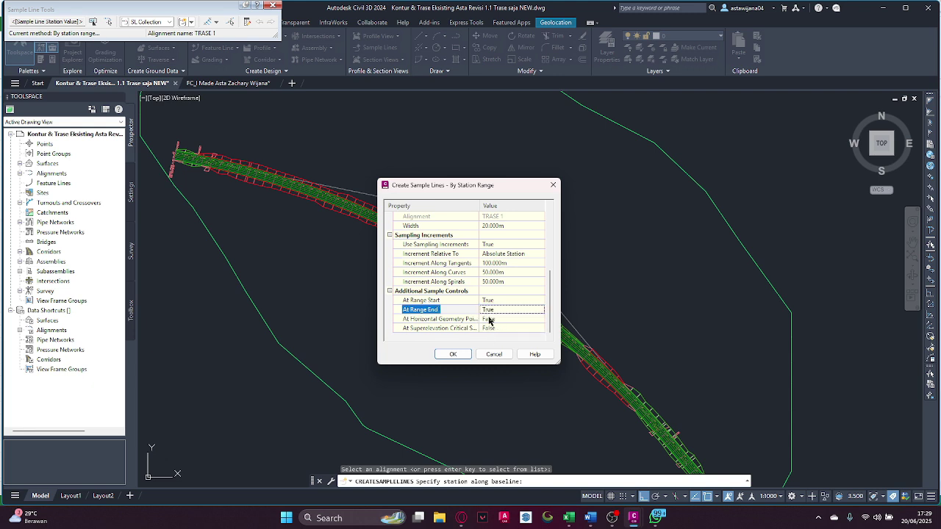
Set sampling at horizontal geometry points and superelevation critical stations to True, and create the sample lines along TRASE 1
click(488, 321)
click(502, 323)
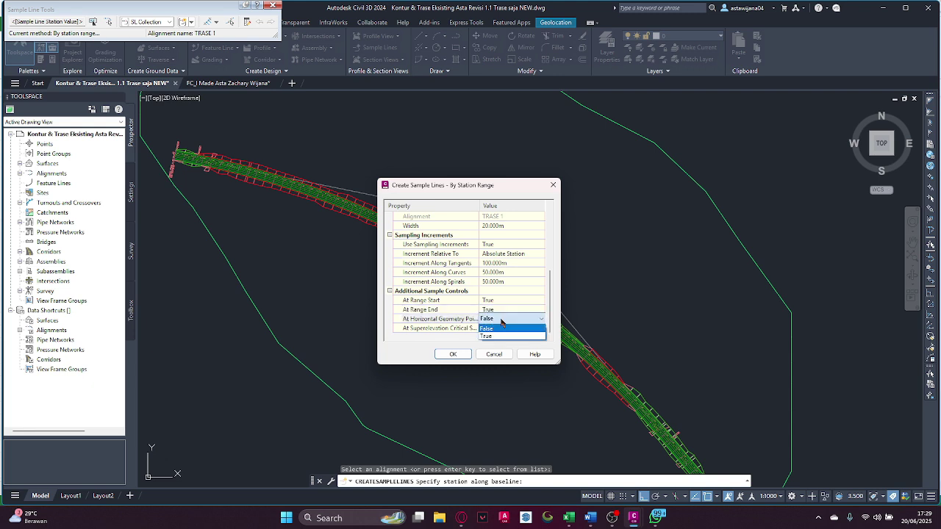
click(495, 335)
click(497, 329)
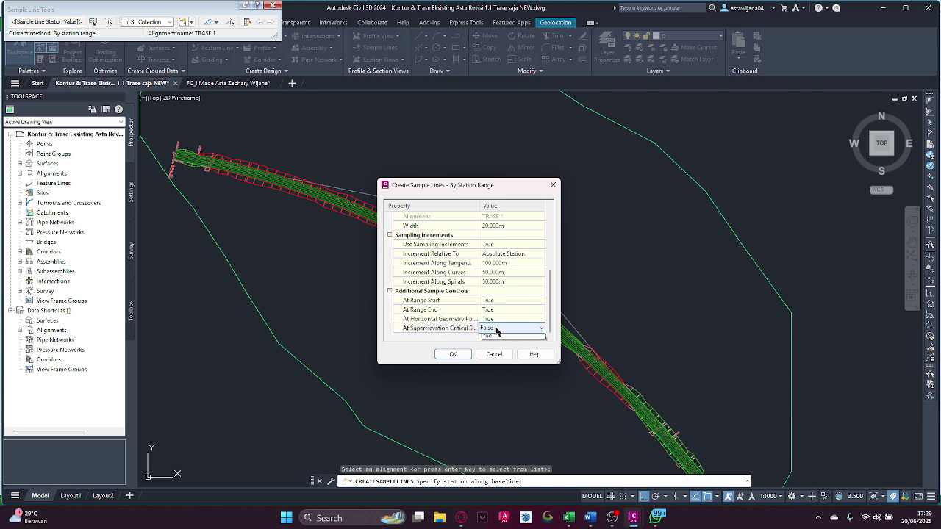
click(498, 328)
click(498, 345)
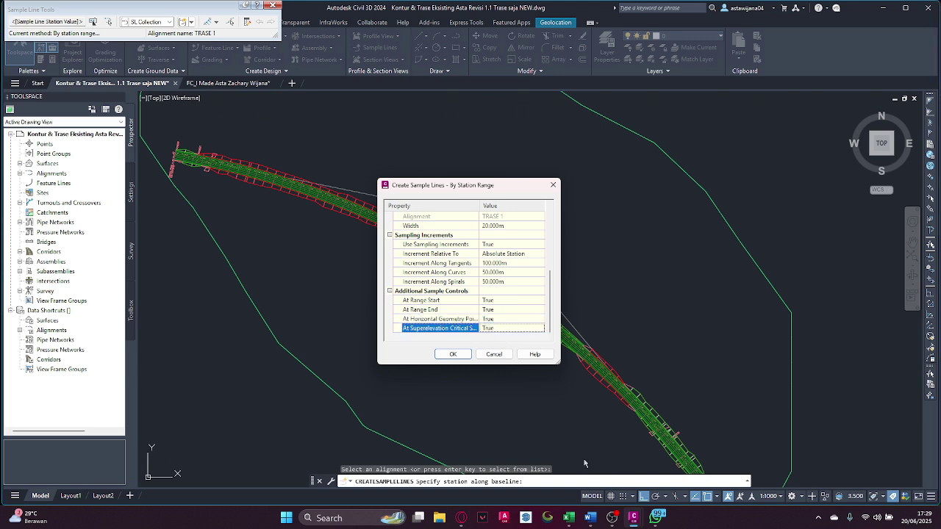
click(467, 357)
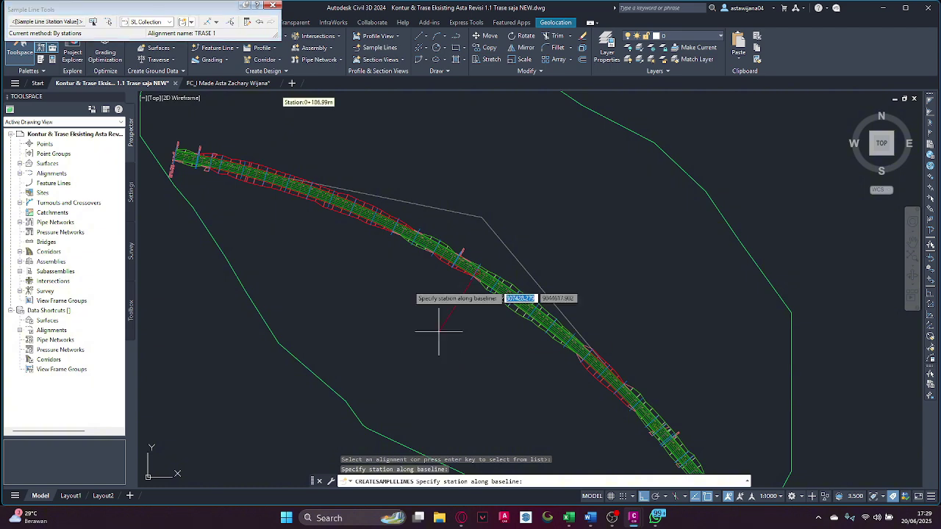
key(Return)
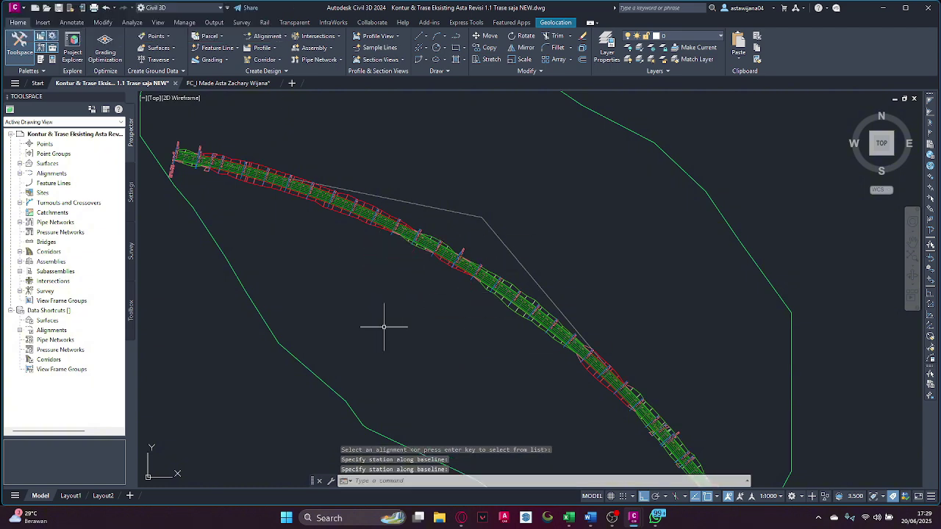
Create multiple section views for the TRASE 1 sample line group with default settings, placed in the empty area beyond the profile view's end
middle_drag(553, 349, 410, 319)
scroll(409, 319, up, 3)
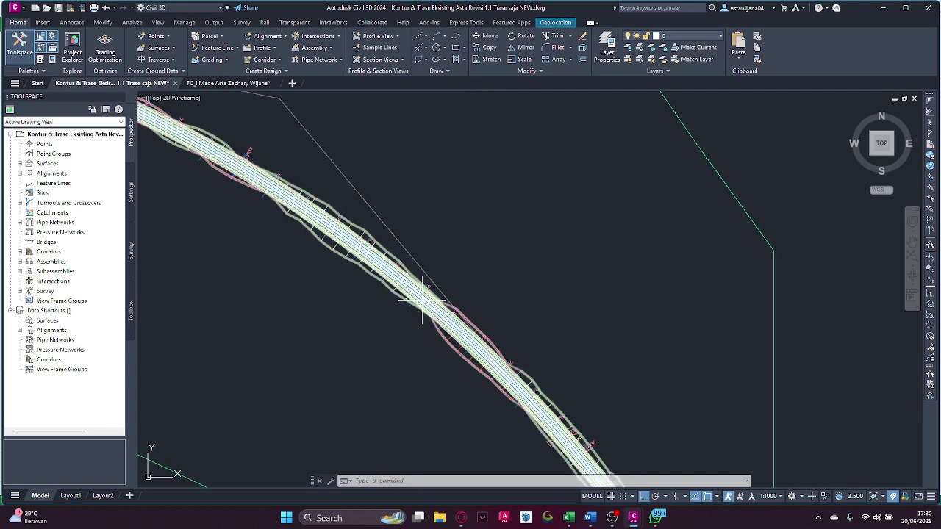
scroll(417, 300, down, 5)
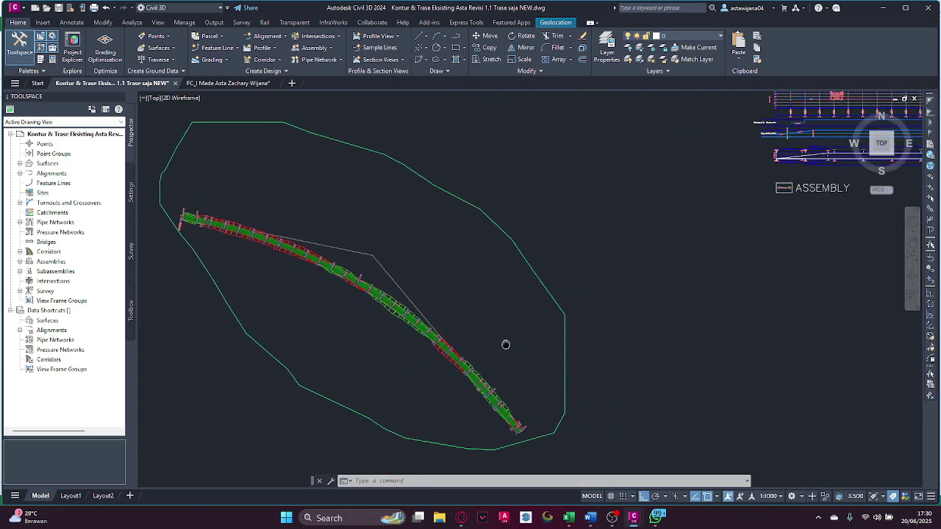
middle_drag(564, 250, 368, 244)
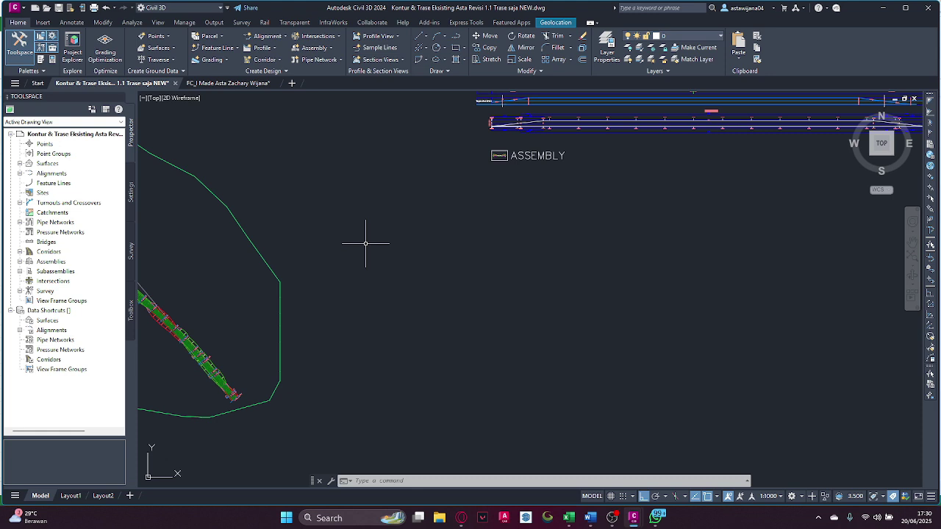
click(391, 63)
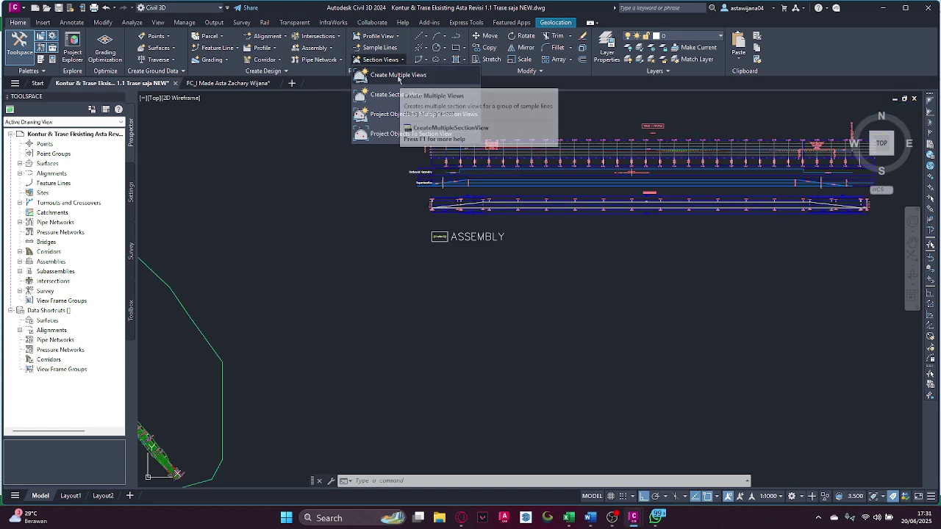
click(398, 76)
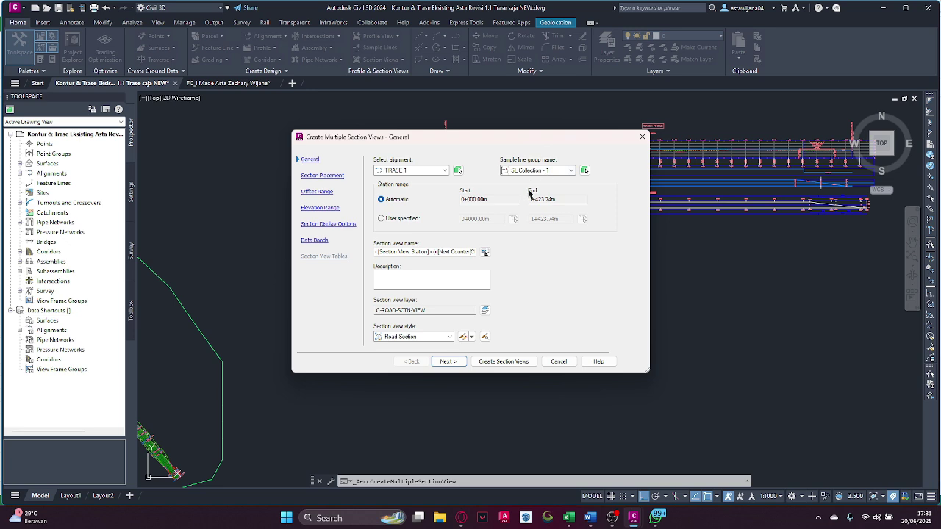
click(499, 364)
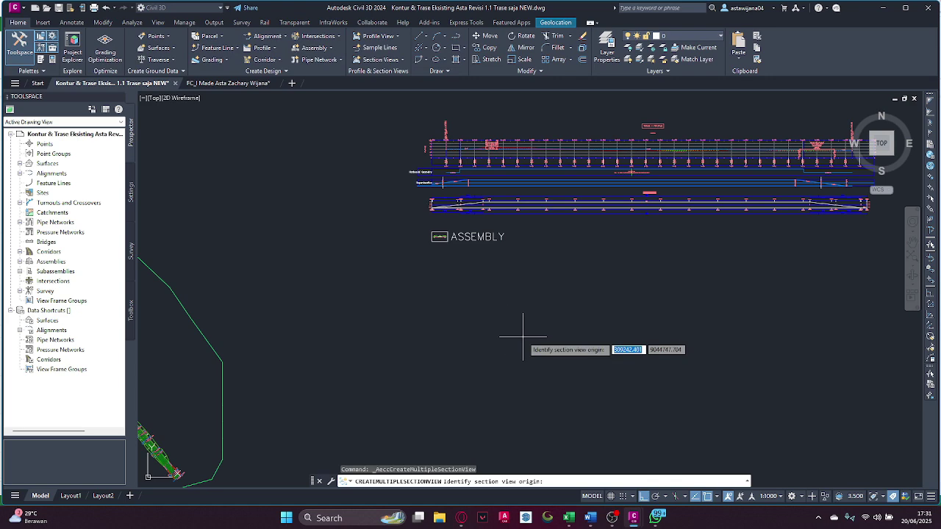
middle_drag(567, 311, 175, 314)
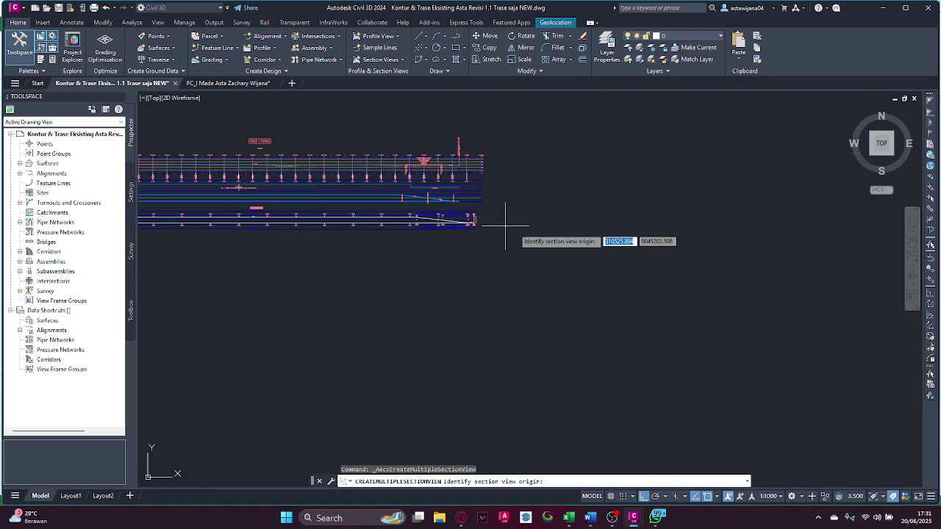
click(563, 243)
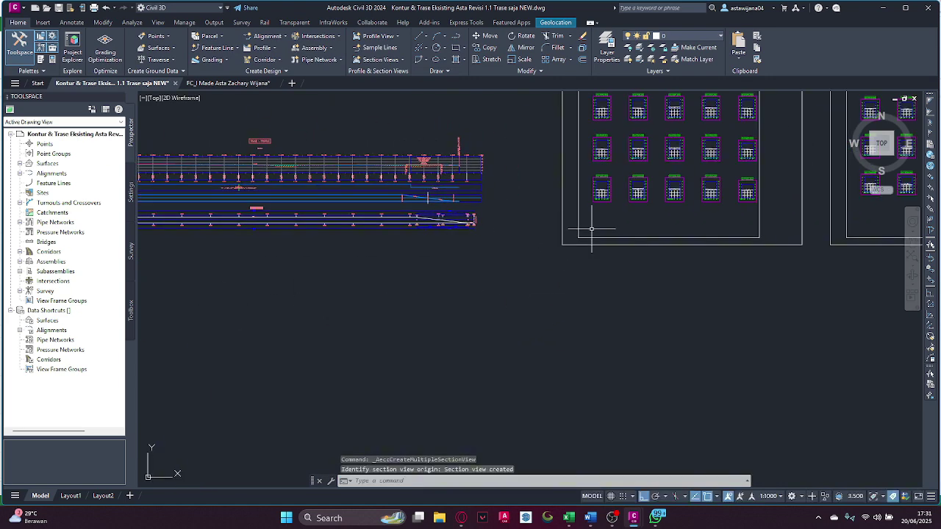
Examine the generated section view sheets and the corridor cross section at station 0+000.00
middle_drag(592, 229, 329, 298)
scroll(273, 221, up, 8)
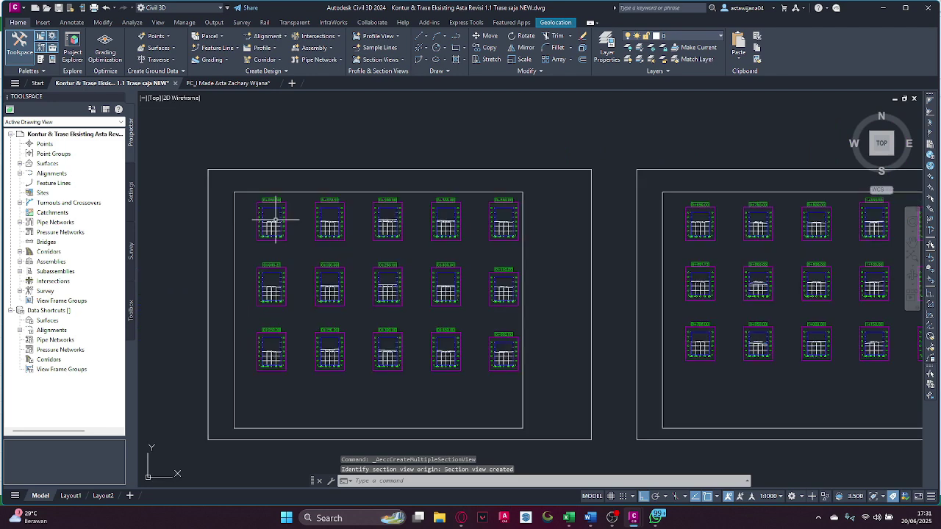
scroll(250, 219, up, 4)
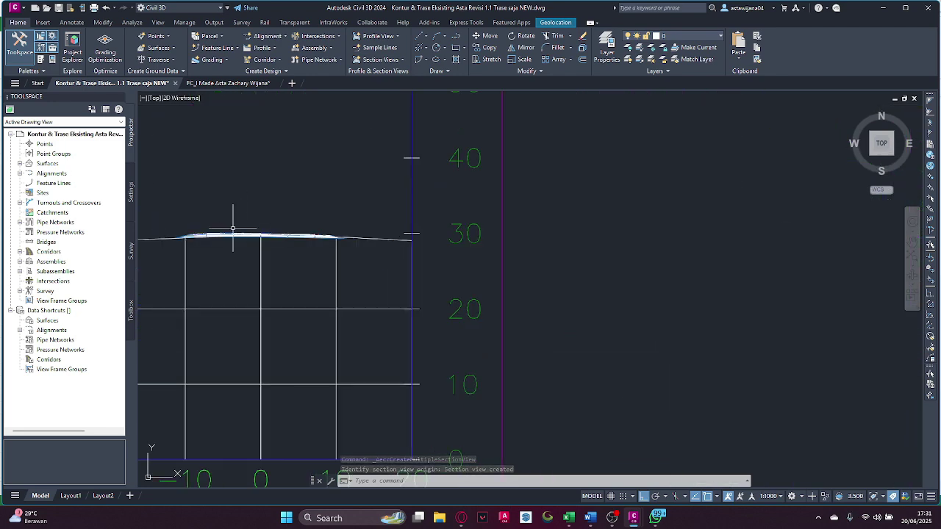
scroll(353, 214, up, 2)
scroll(362, 215, down, 4)
middle_drag(370, 200, 369, 308)
middle_drag(592, 247, 562, 289)
scroll(492, 220, down, 2)
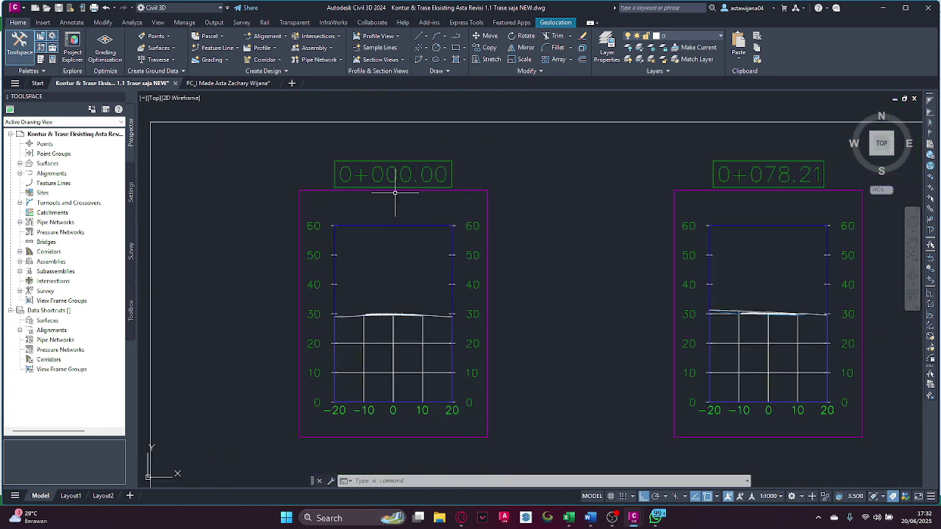
Examine the section views on the first sheet, including stations 0+078.21, 0+450.00 and 0+600.00, and inspect the corridor cross section
scroll(414, 245, down, 5)
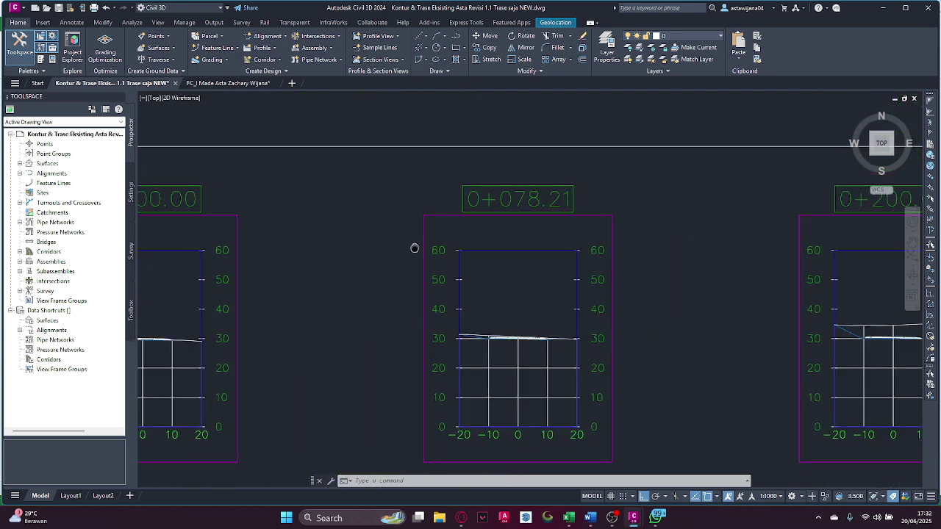
scroll(613, 327, down, 2)
middle_drag(612, 328, 569, 226)
scroll(536, 175, up, 4)
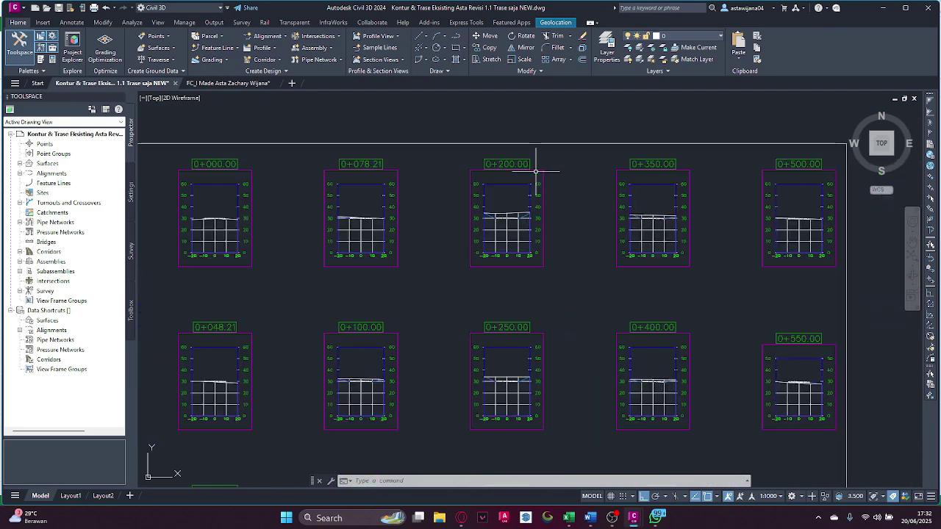
scroll(565, 318, down, 2)
middle_drag(565, 318, 444, 232)
scroll(588, 351, up, 5)
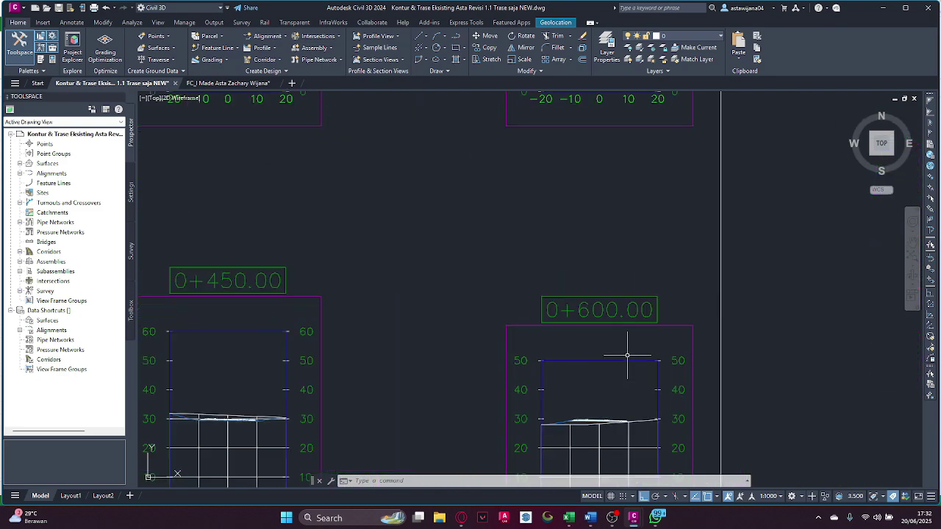
middle_drag(625, 361, 626, 257)
scroll(554, 327, down, 2)
scroll(544, 322, up, 6)
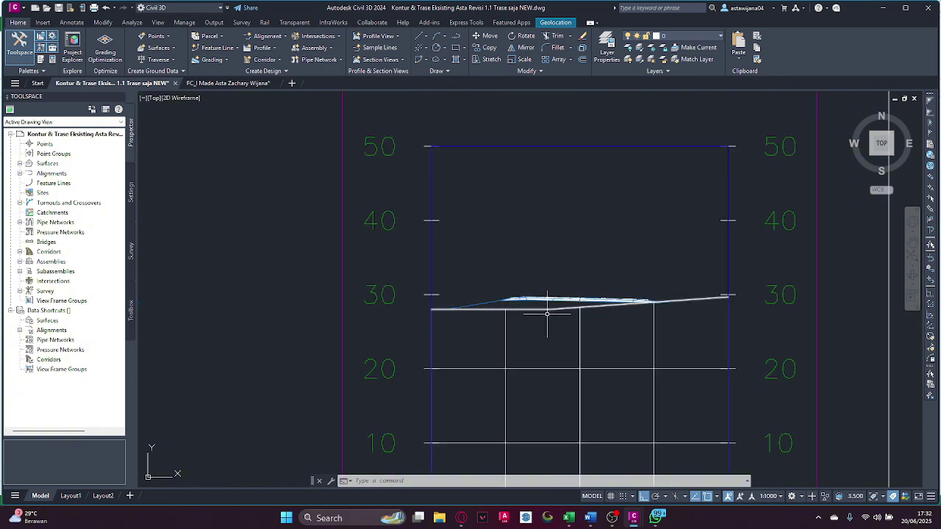
Examine the section views on the last sheet, including the corridor cross section at station 1+400.00
scroll(381, 320, down, 6)
scroll(381, 320, down, 2)
middle_drag(702, 329, 339, 343)
scroll(580, 366, up, 7)
scroll(601, 374, down, 4)
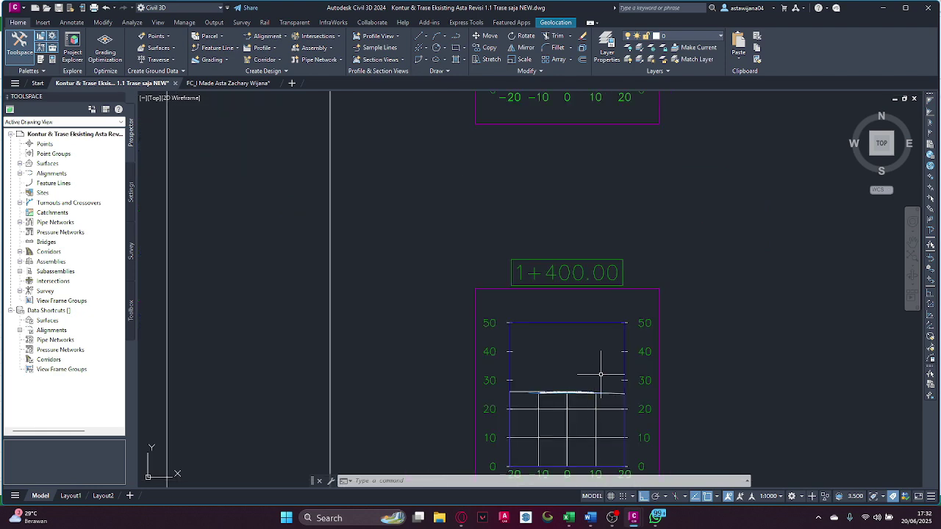
scroll(565, 259, up, 1)
scroll(565, 259, down, 6)
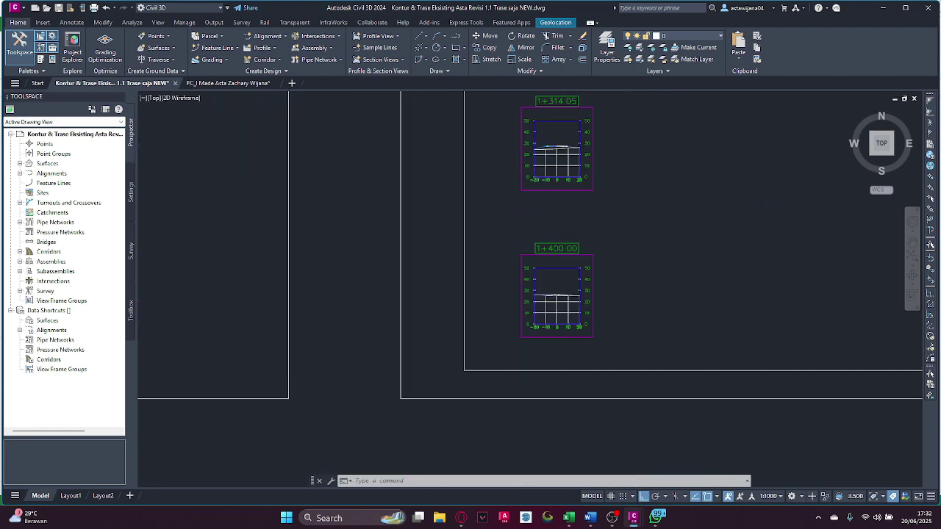
mouse_move(367, 204)
middle_down()
mouse_move(413, 270)
mouse_move(468, 324)
middle_up()
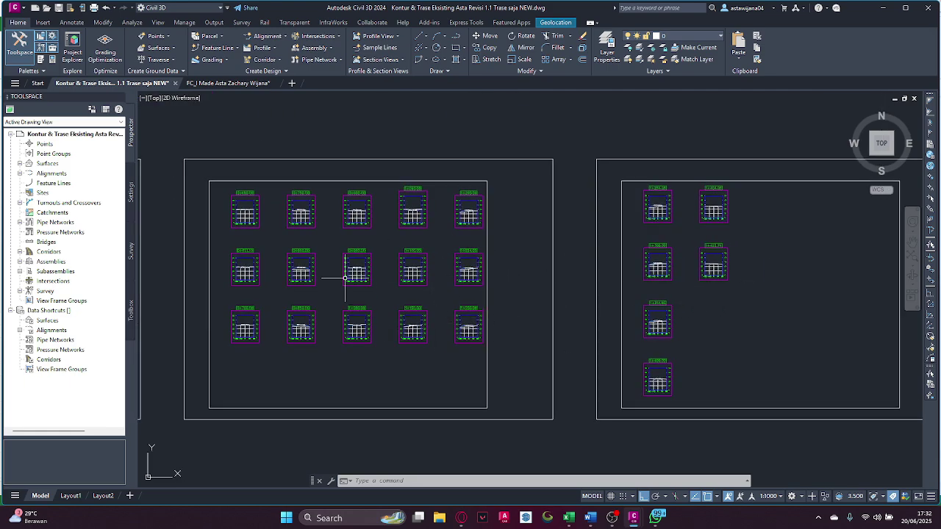
Inspect the cut slopes in the cross section at station 0+400.00 and review all three section sheets together
middle_drag(341, 291, 639, 265)
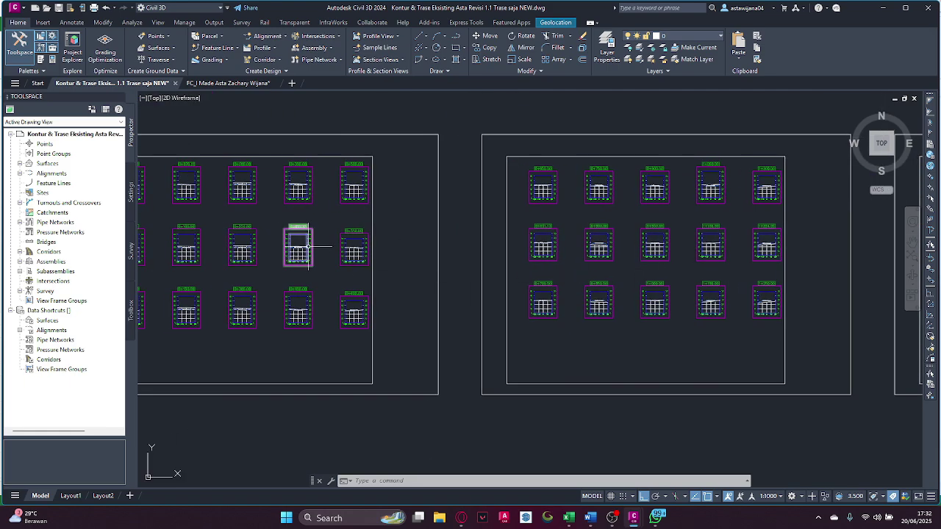
scroll(298, 247, up, 8)
scroll(281, 244, up, 5)
middle_drag(281, 244, 380, 292)
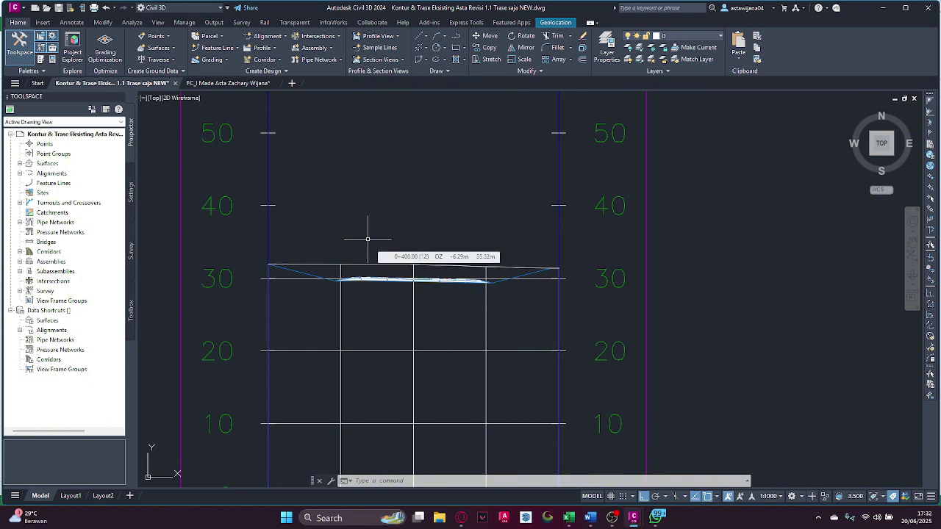
scroll(367, 239, down, 10)
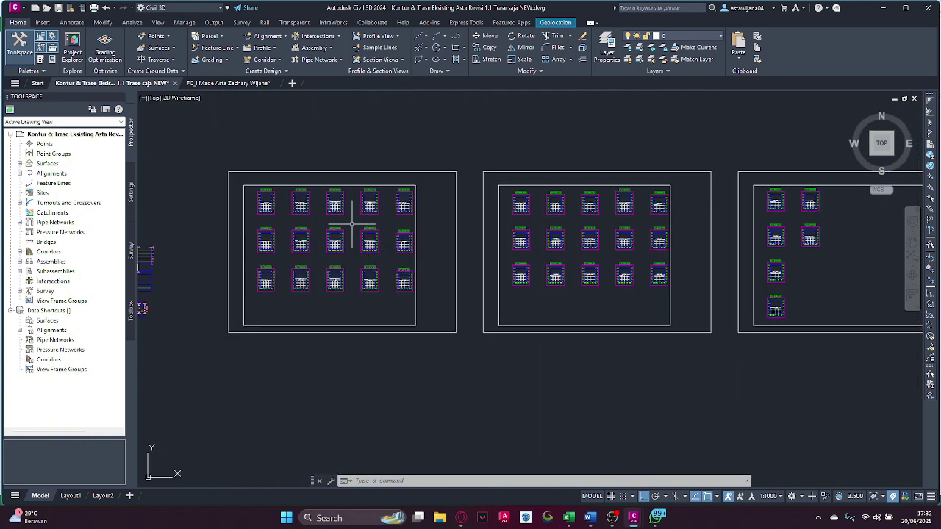
middle_drag(588, 253, 451, 272)
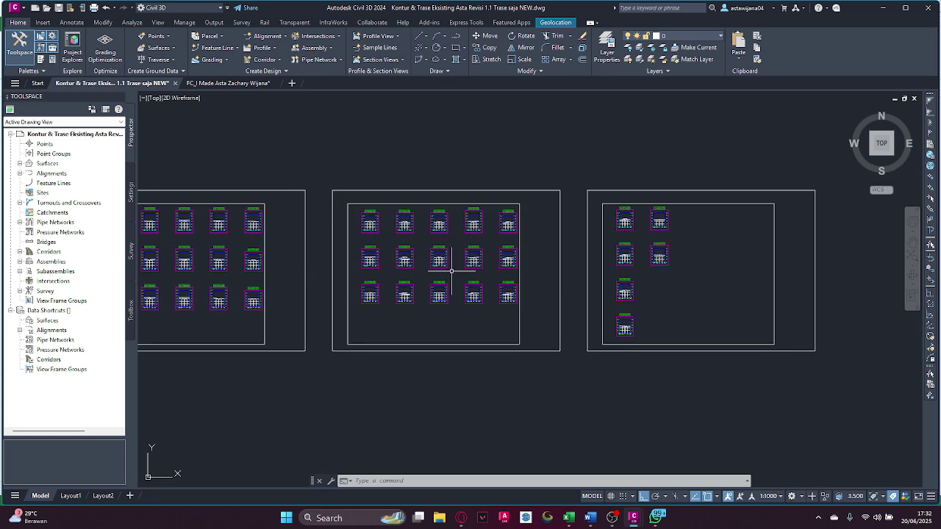
scroll(273, 335, down, 2)
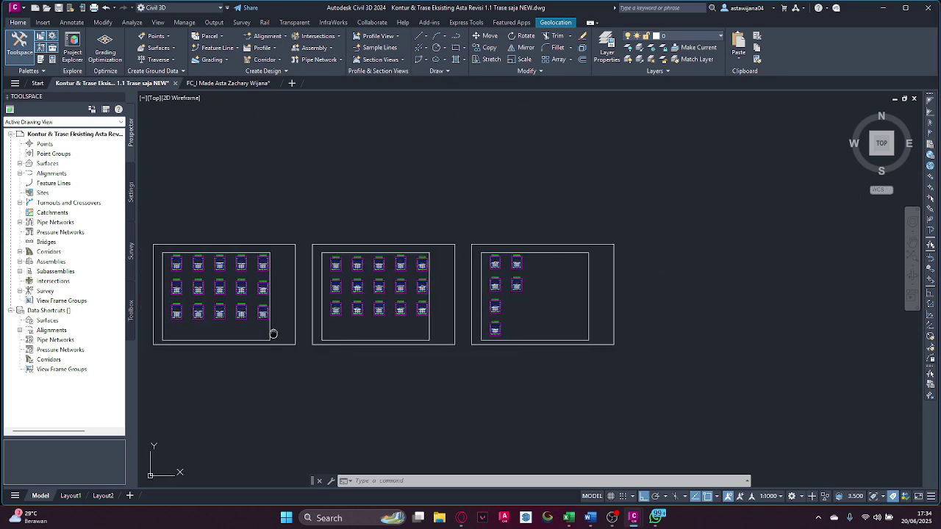
Create a corridor surface for KORIDOR 1 from Links data with the Top code, and add the links as breaklines
middle_drag(273, 335, 598, 304)
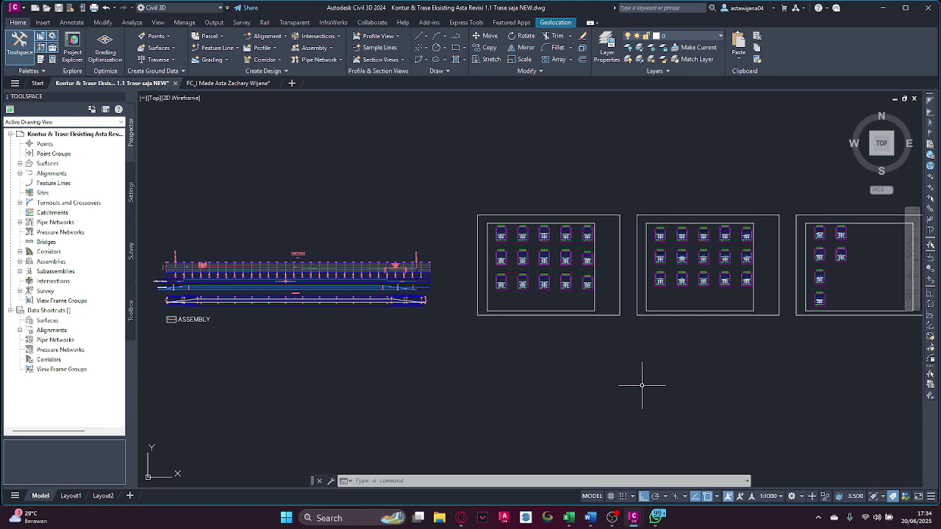
scroll(463, 359, down, 1)
middle_drag(301, 373, 655, 266)
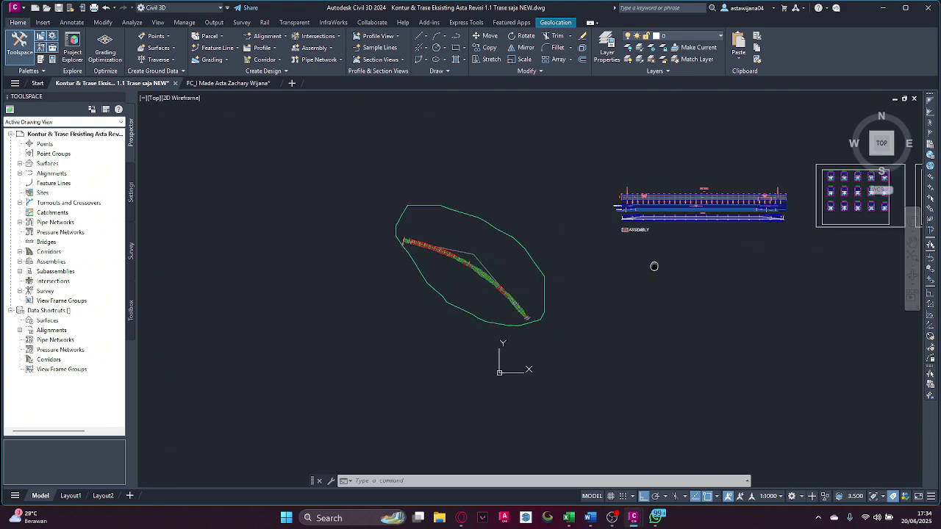
scroll(431, 242, up, 2)
scroll(332, 316, up, 1)
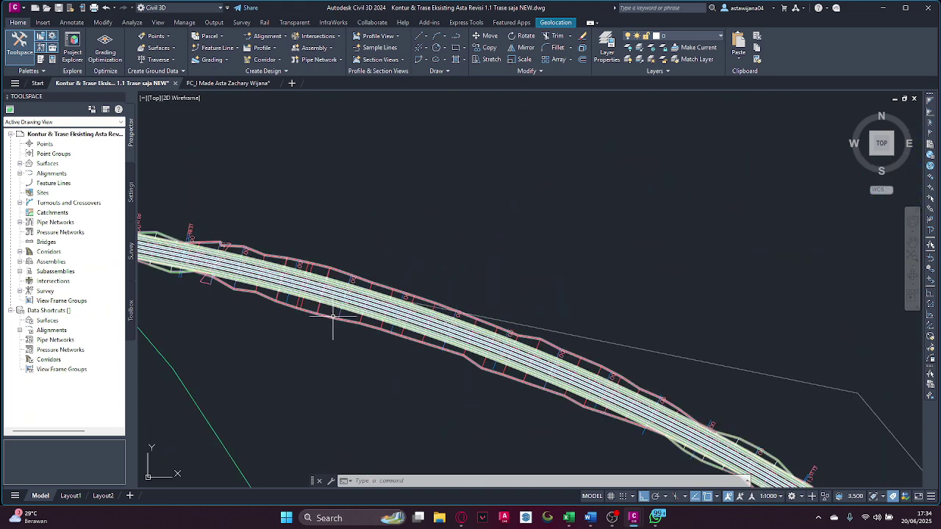
scroll(323, 315, up, 1)
click(310, 311)
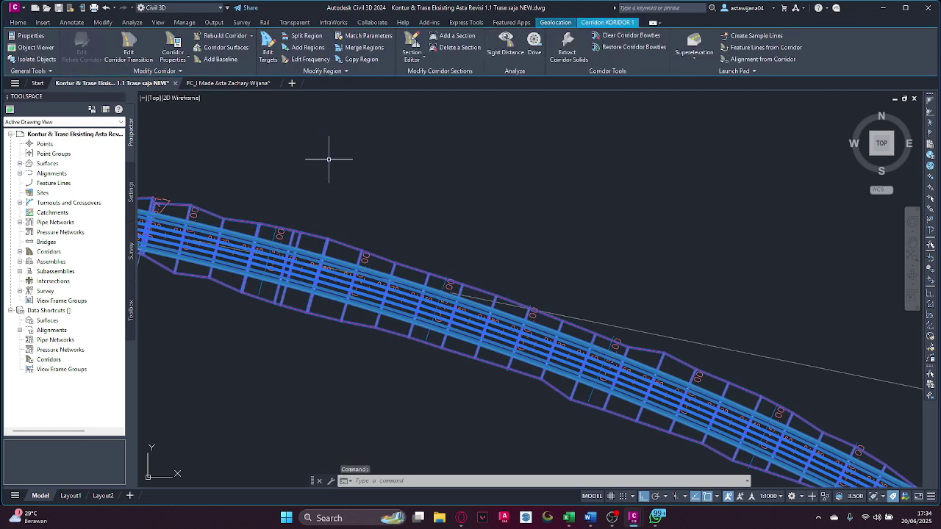
click(225, 48)
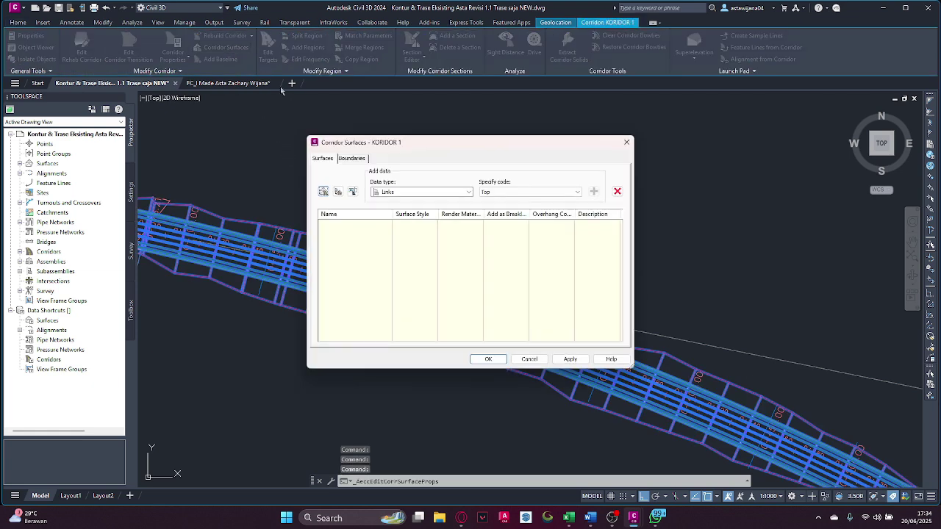
click(324, 192)
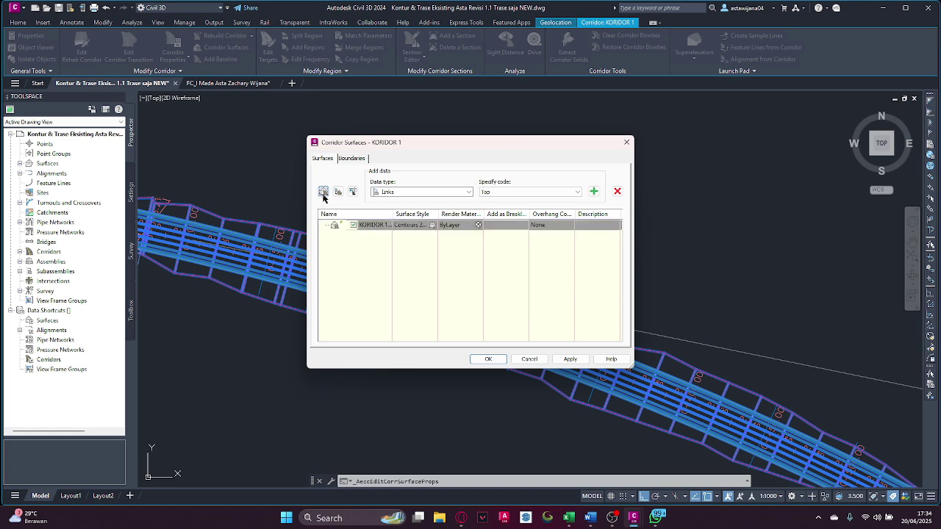
click(593, 192)
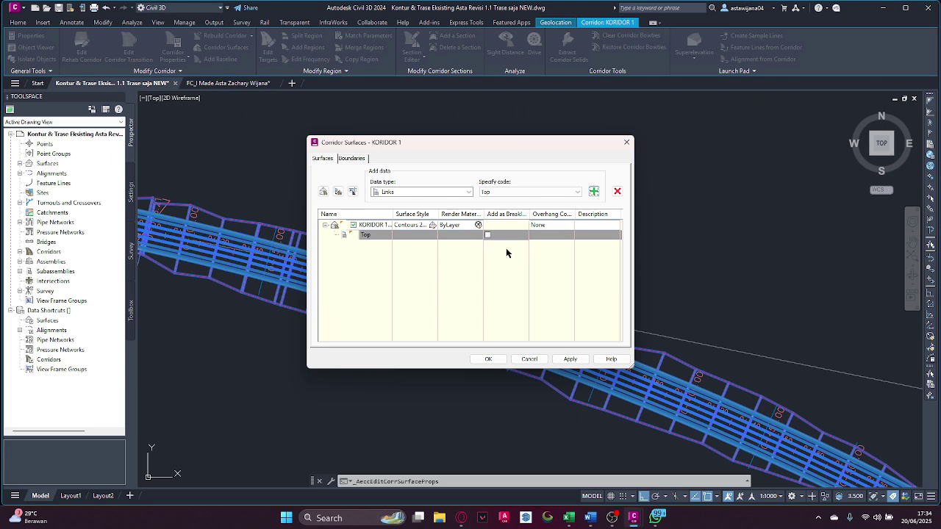
click(486, 234)
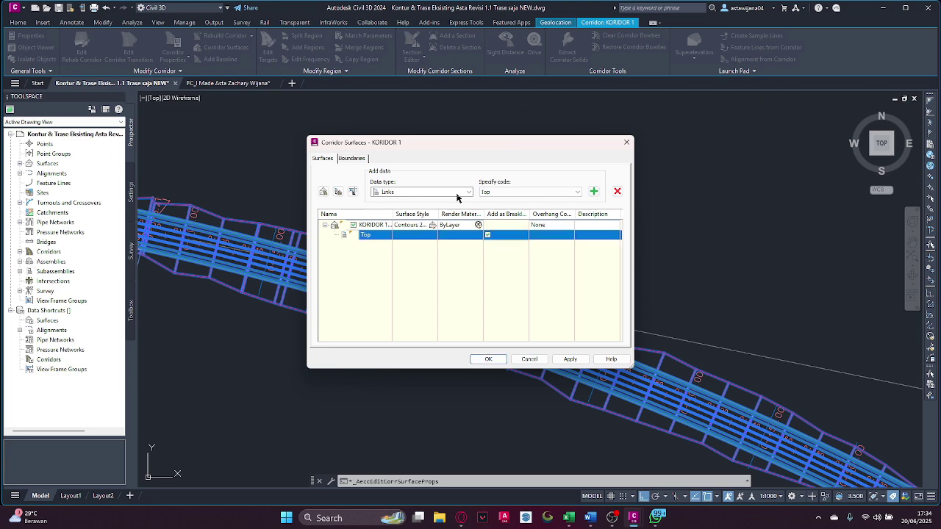
Add an automatic Daylight outside boundary to the KORIDOR 1 corridor surface and rebuild the corridor
click(353, 159)
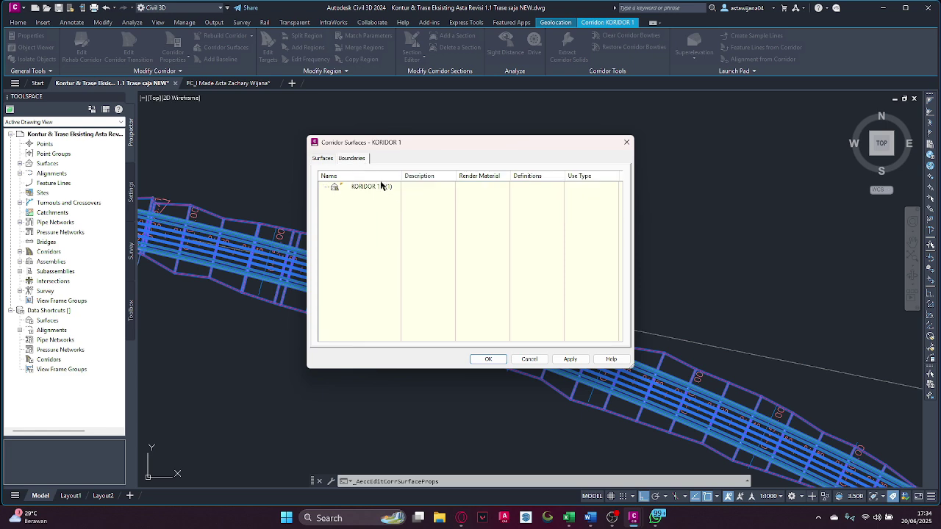
click(380, 191)
right_click(383, 192)
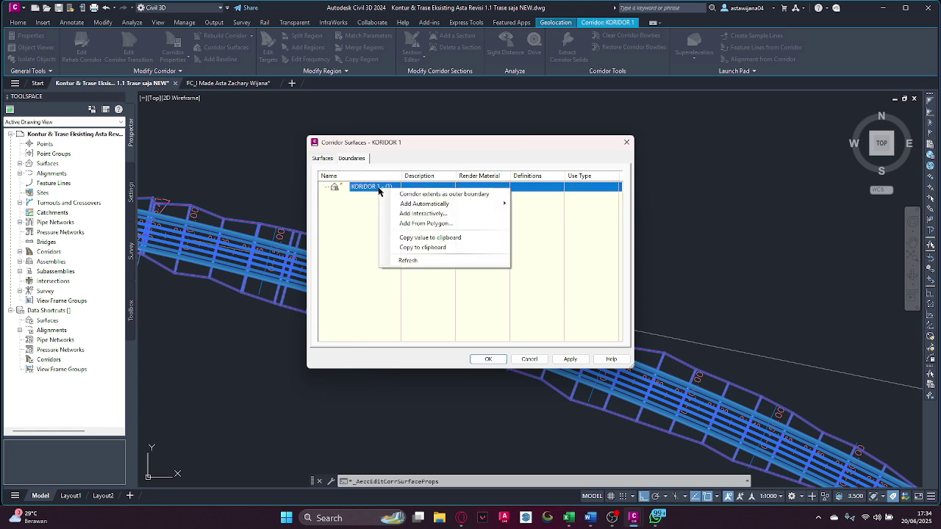
mouse_move(489, 206)
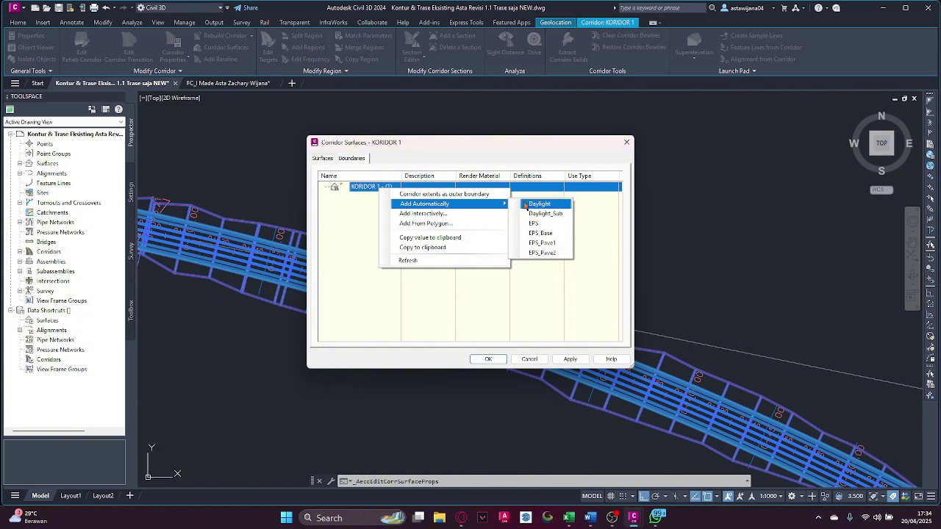
click(539, 205)
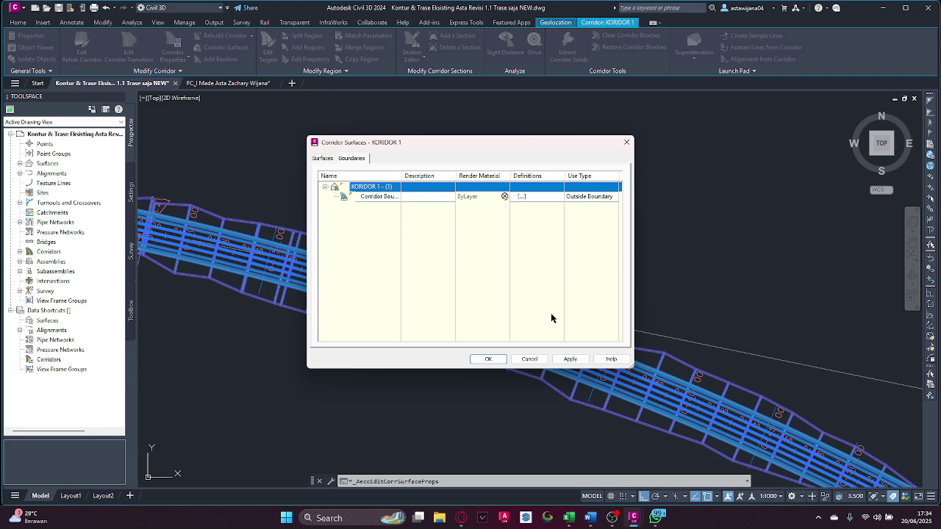
click(488, 359)
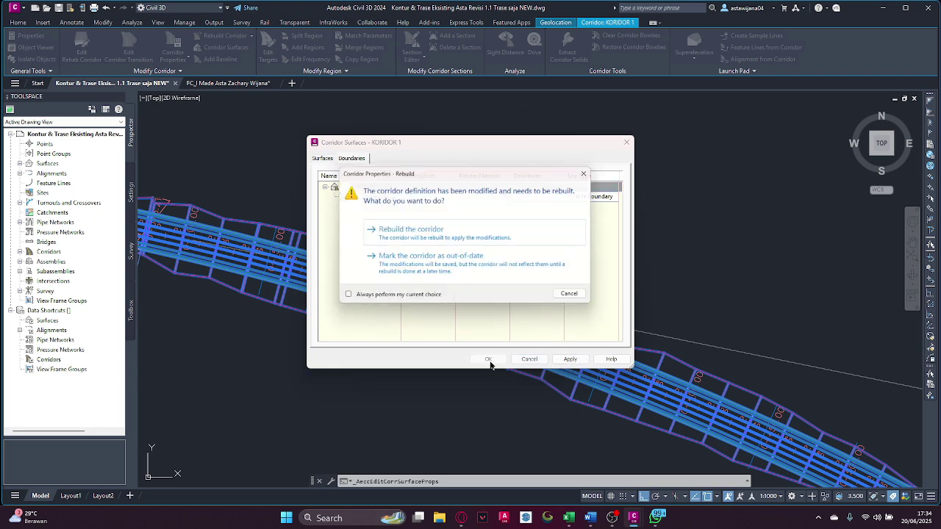
click(412, 241)
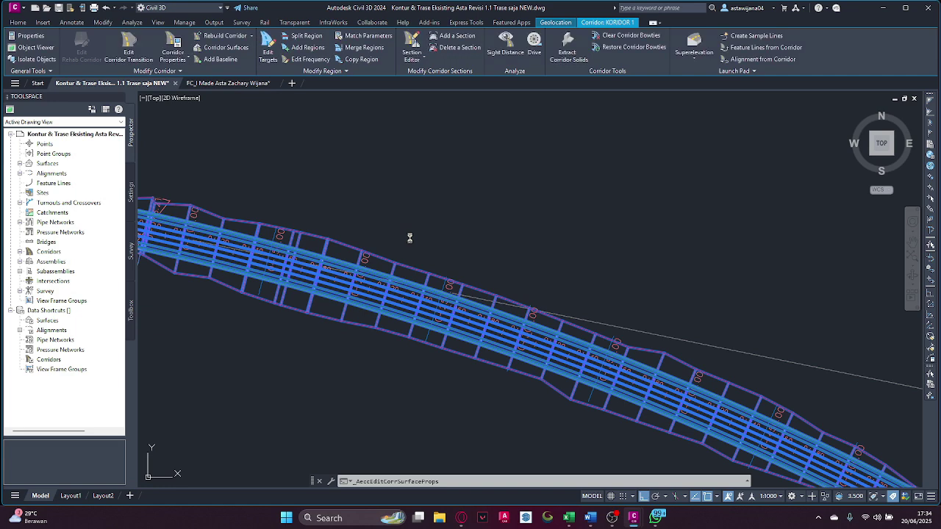
key(Escape)
scroll(403, 250, down, 4)
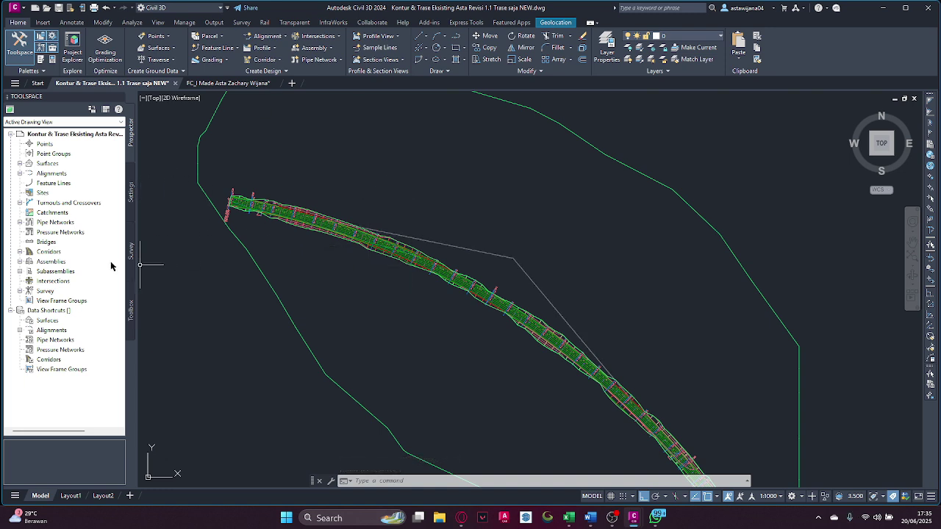
Start creating a new TIN surface and name it KONTUR 2
right_click(48, 163)
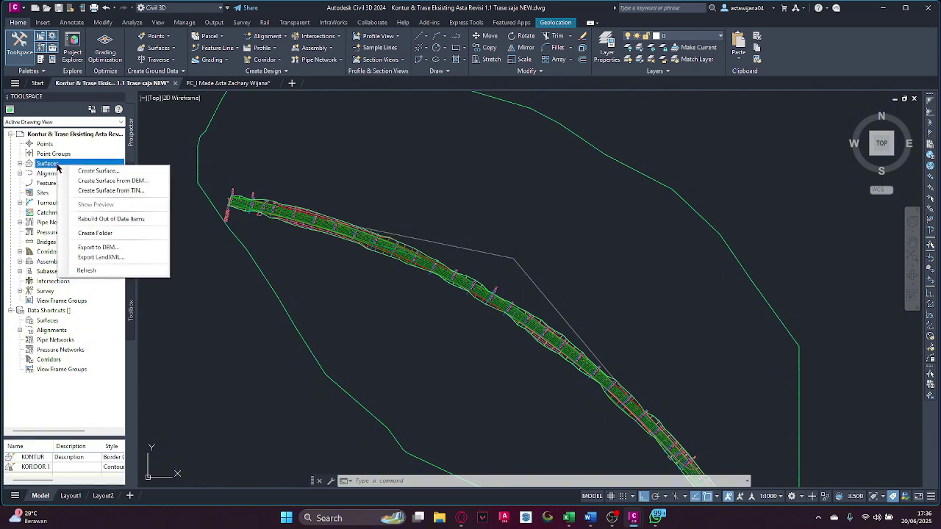
click(69, 172)
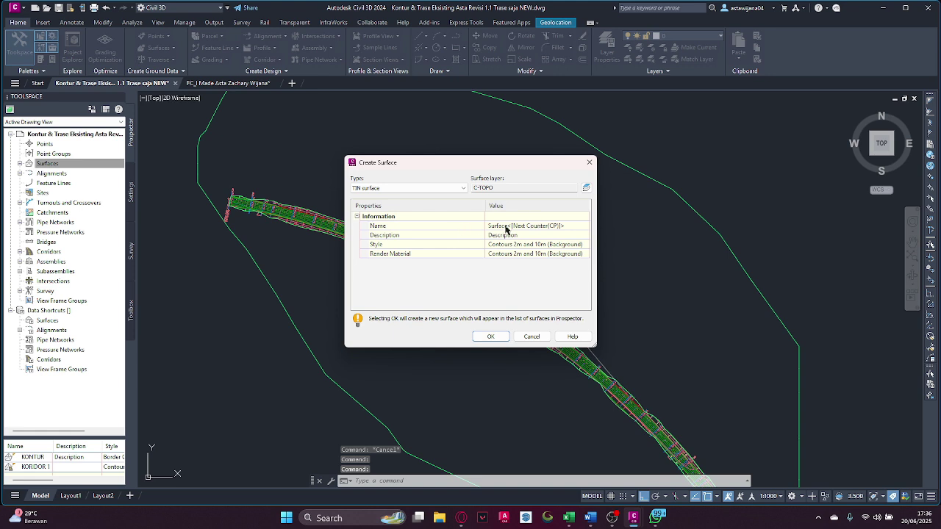
click(505, 226)
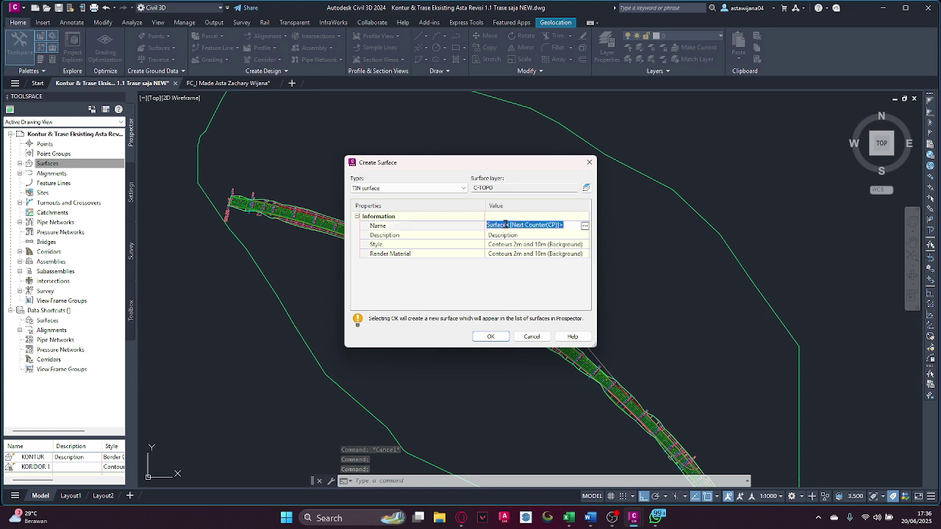
text(KONTR)
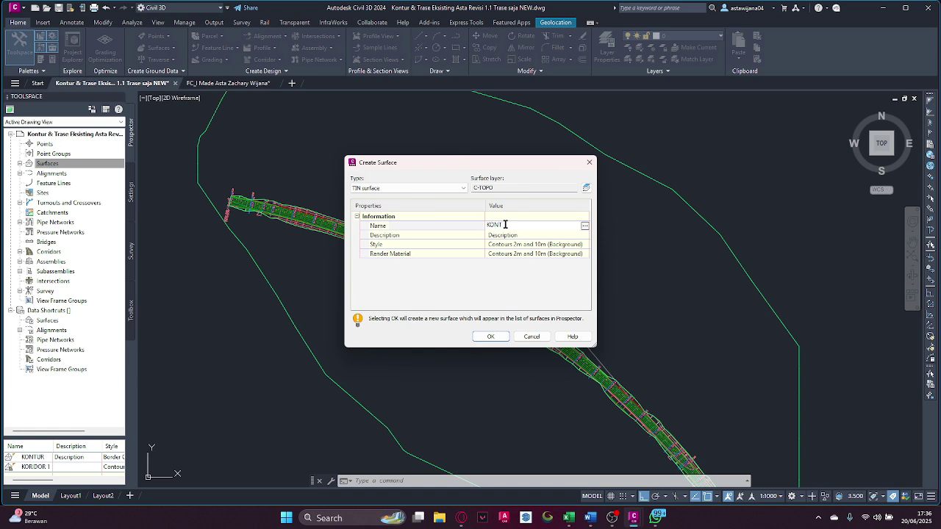
key(Return)
Set the KONTUR 2 surface style to Contours 1m and 5m (Design) and create the surface
click(550, 246)
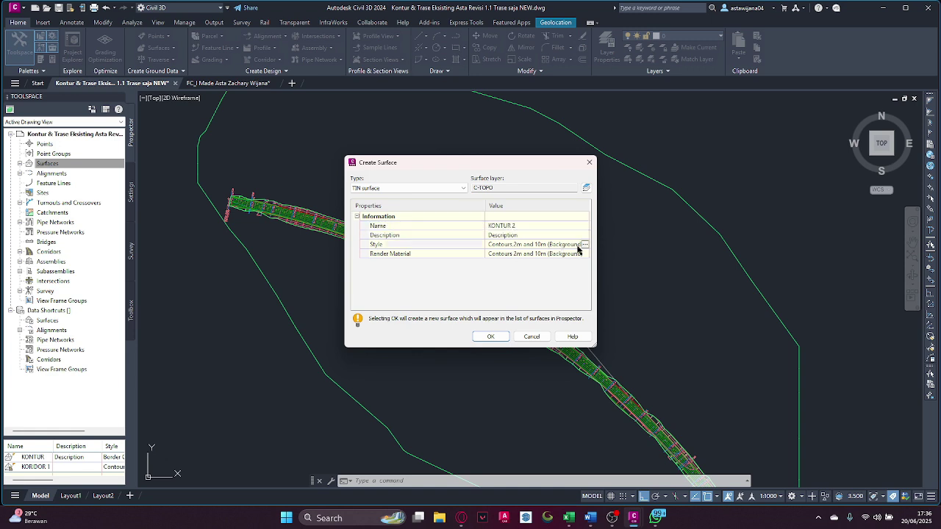
click(585, 245)
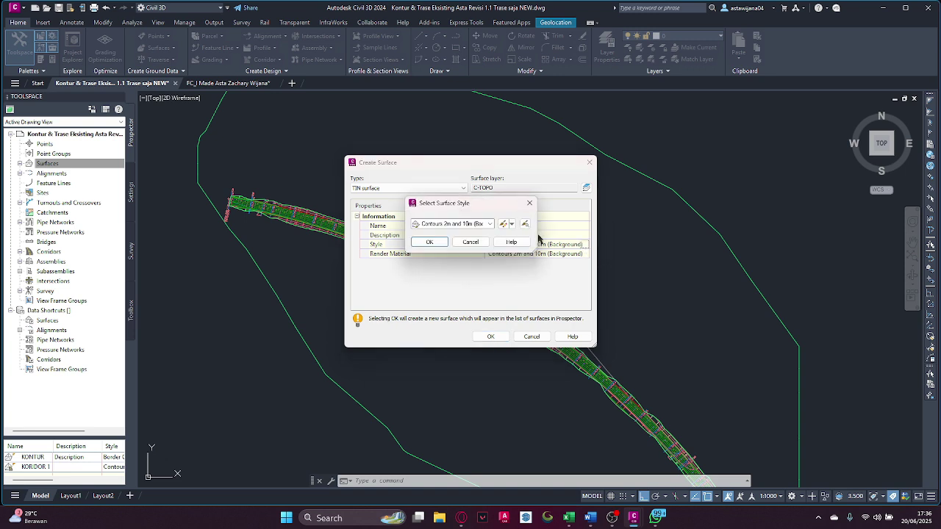
click(491, 224)
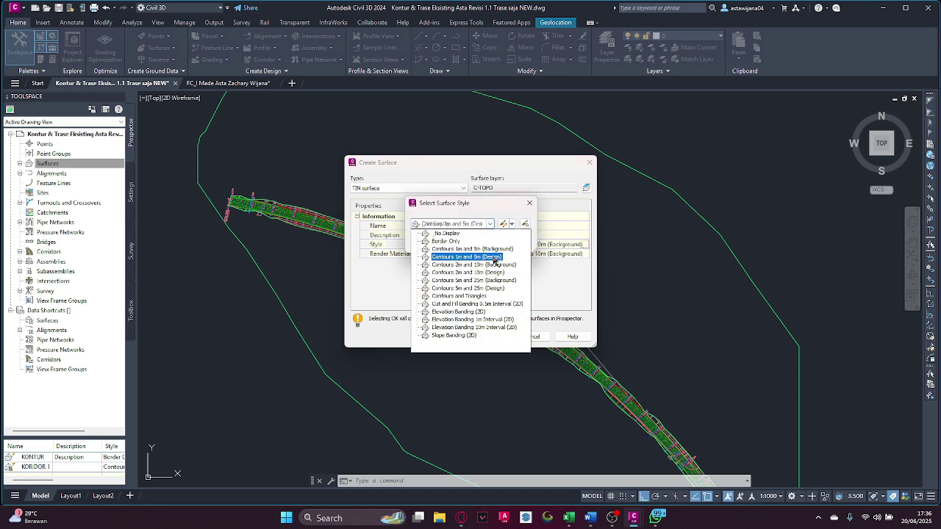
click(494, 257)
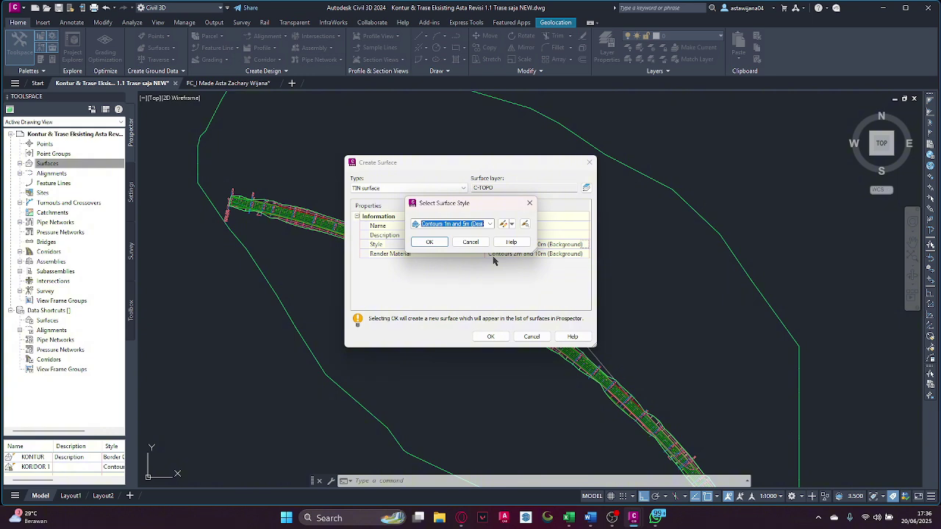
click(430, 242)
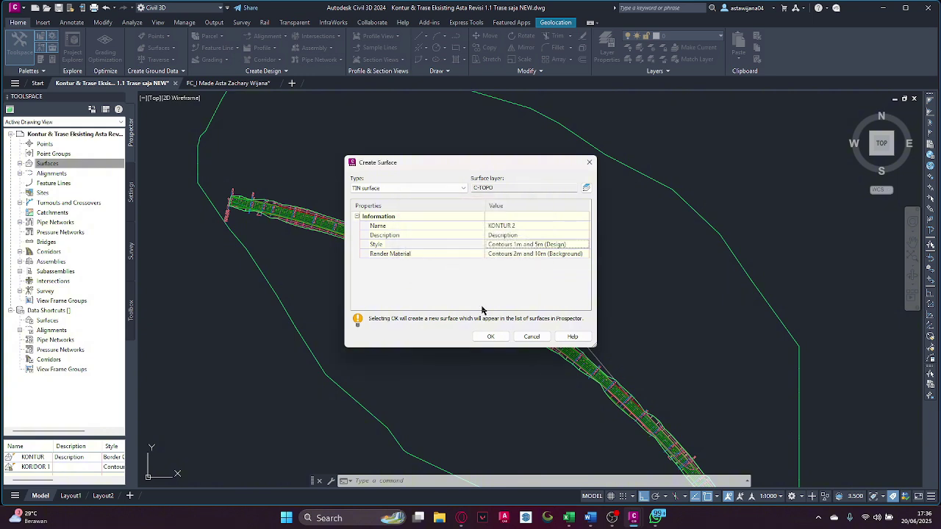
click(490, 336)
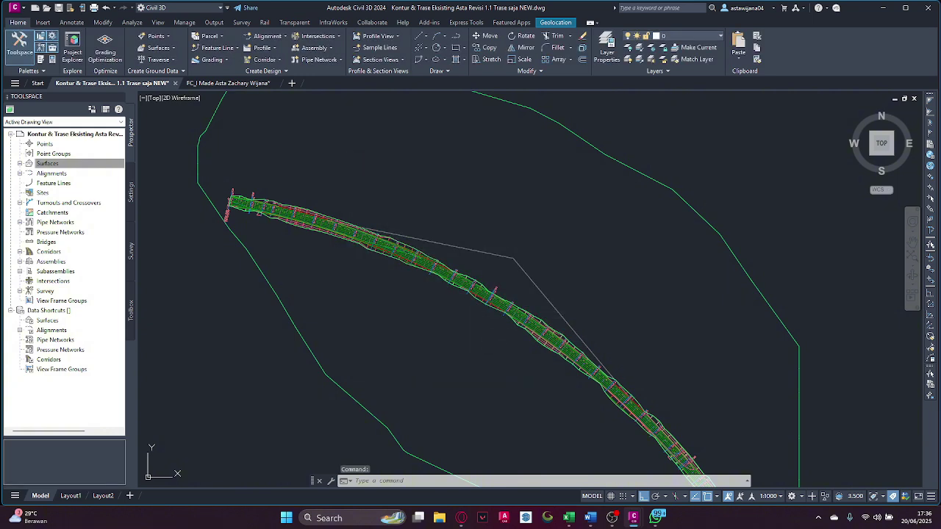
Paste the KONTUR surface into KONTUR 2 as a surface edit
click(20, 164)
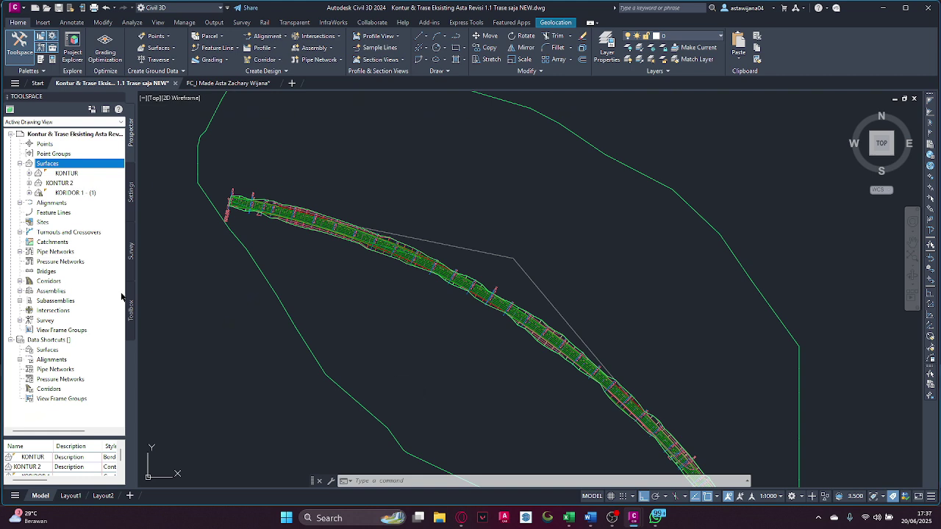
click(30, 184)
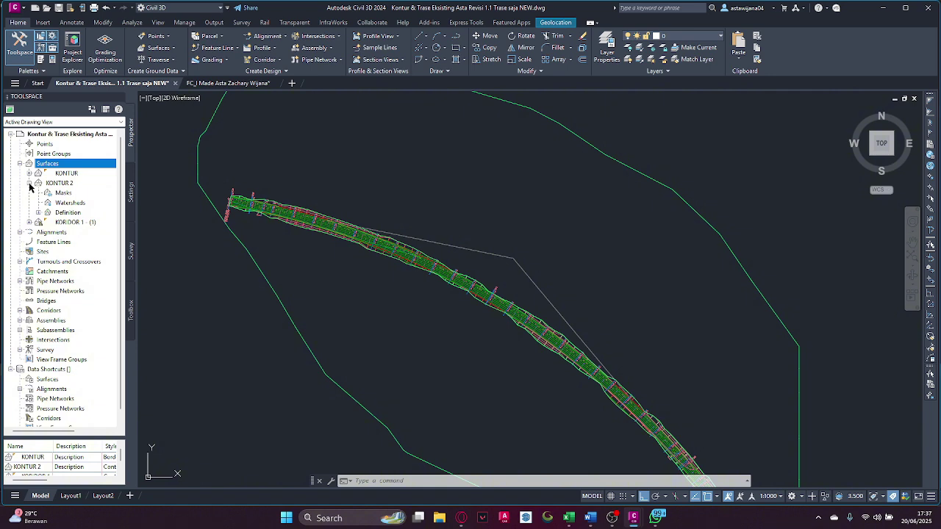
click(39, 212)
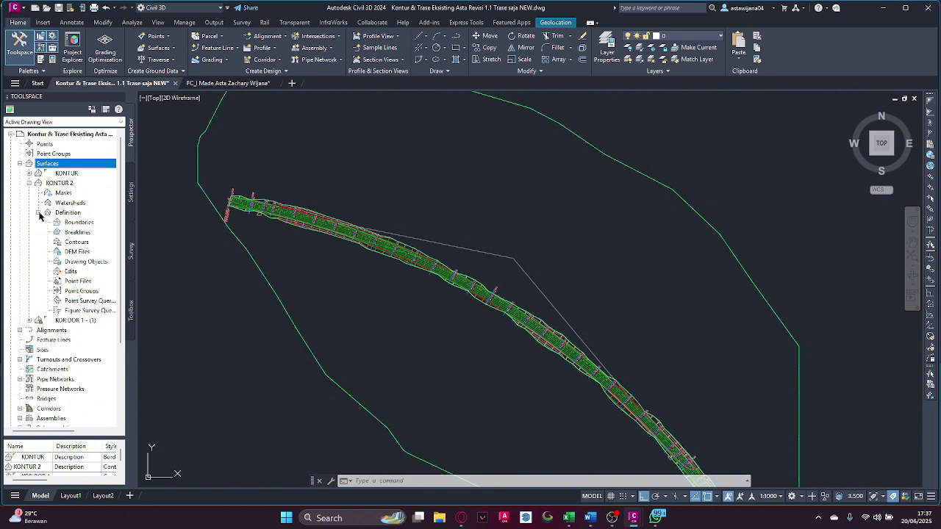
click(70, 272)
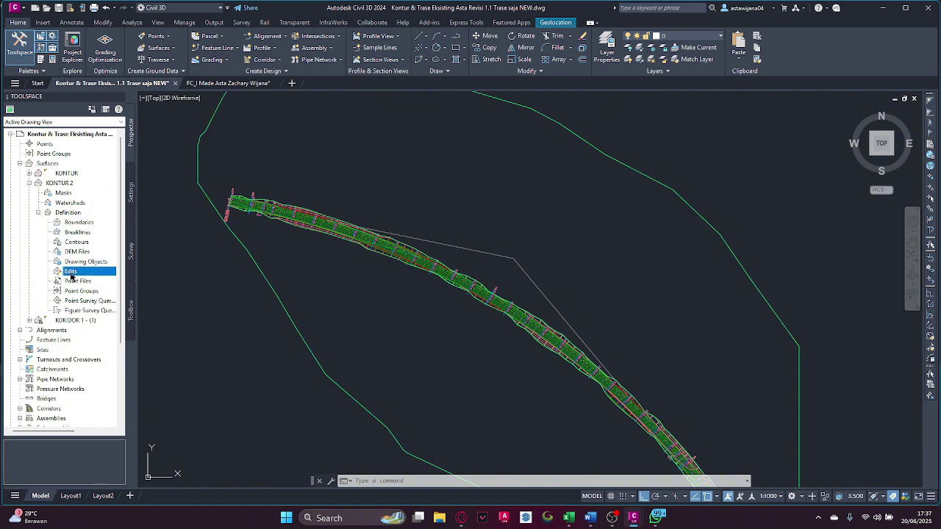
right_click(79, 276)
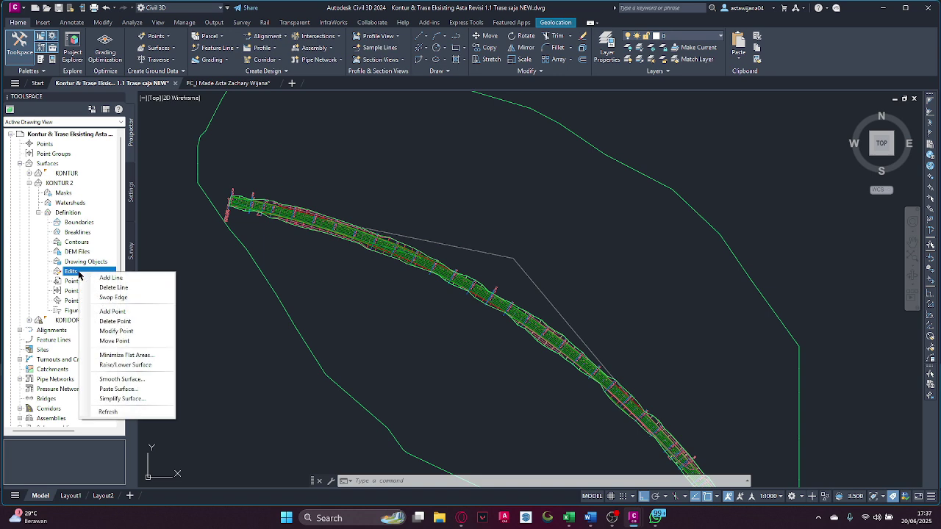
click(118, 389)
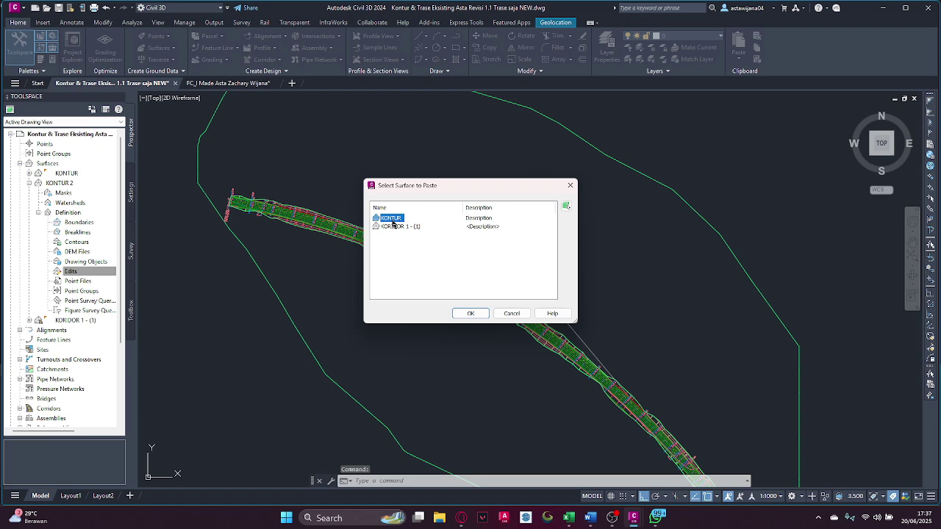
click(472, 314)
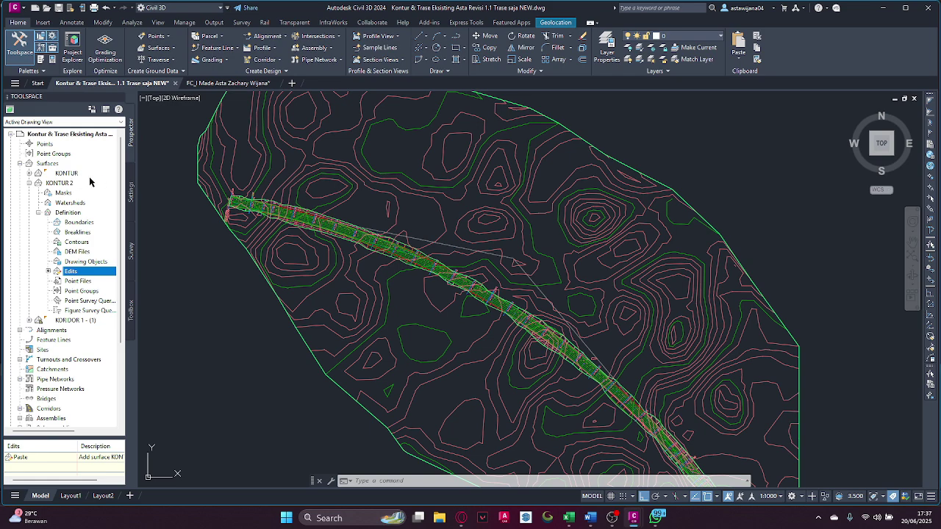
Start adding a boundary of type Hide to the KONTUR 2 surface definition
middle_drag(363, 164, 343, 202)
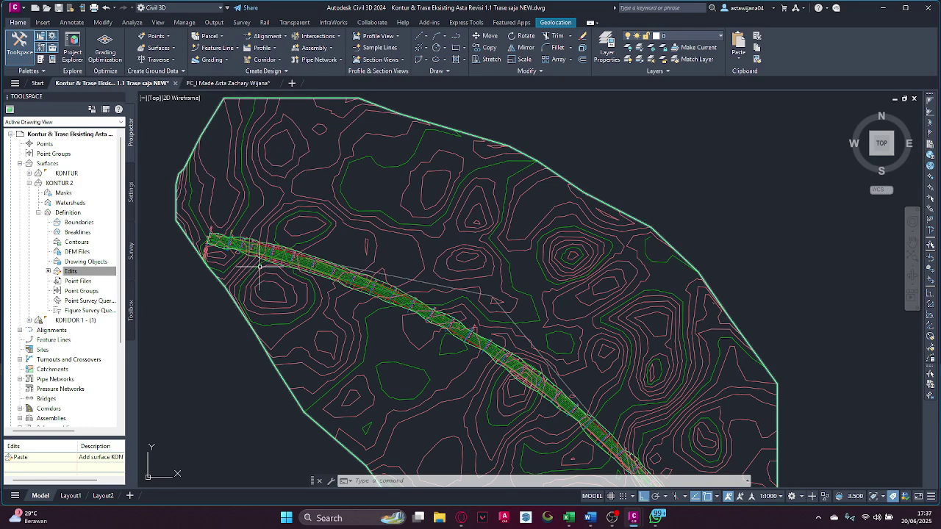
scroll(261, 265, up, 2)
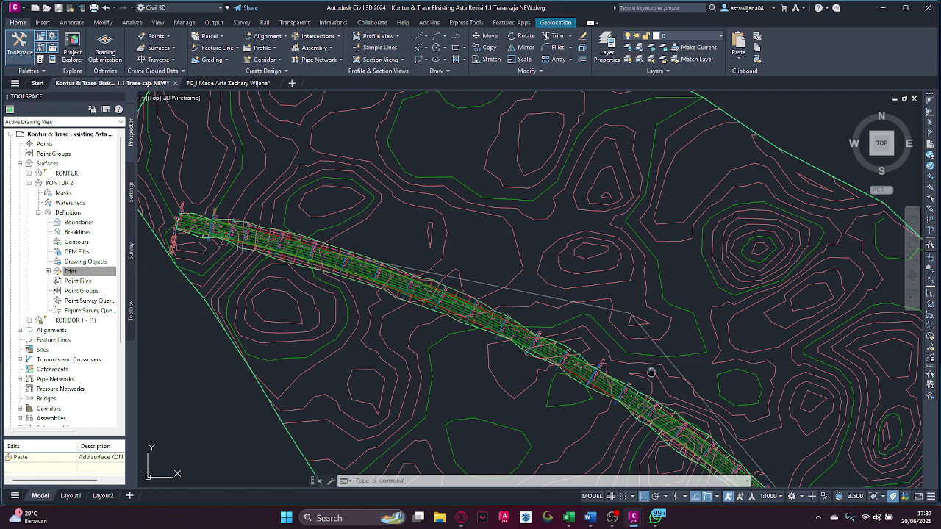
middle_drag(652, 372, 507, 208)
middle_drag(655, 350, 624, 320)
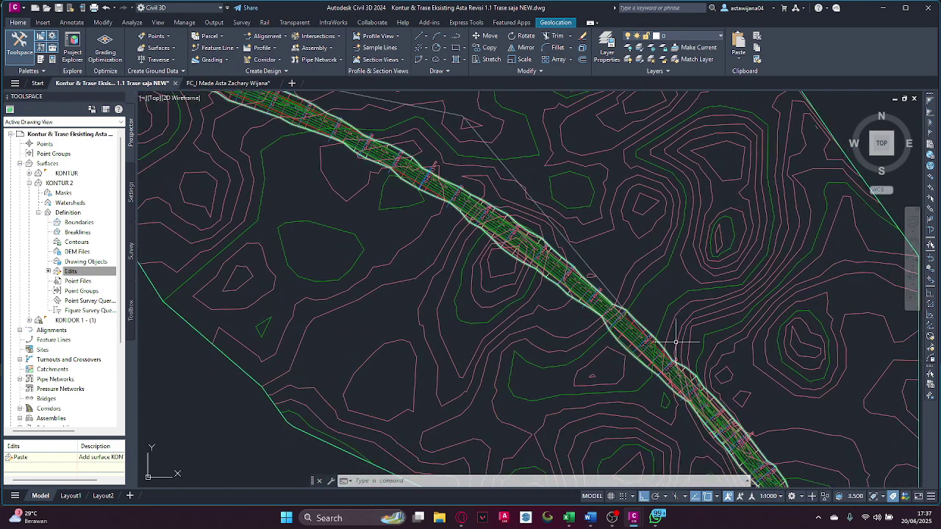
scroll(672, 343, down, 2)
scroll(575, 191, down, 3)
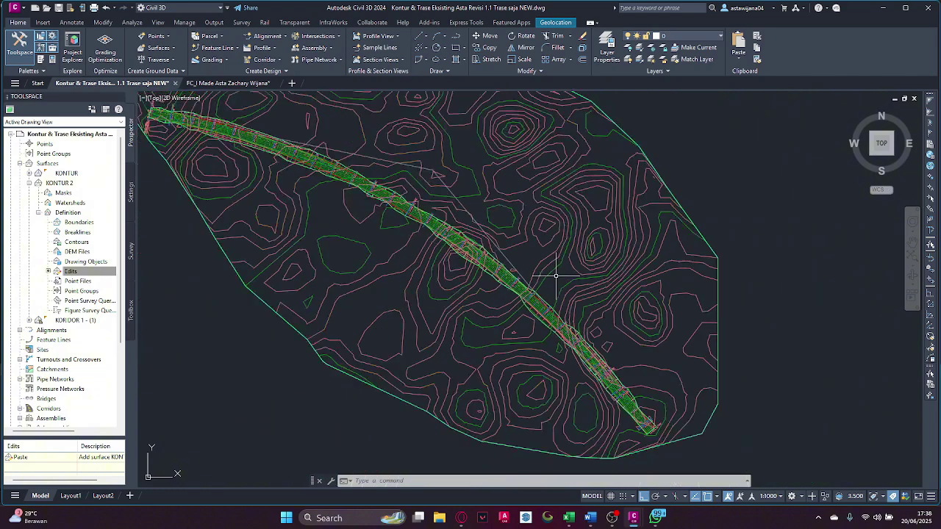
right_click(76, 224)
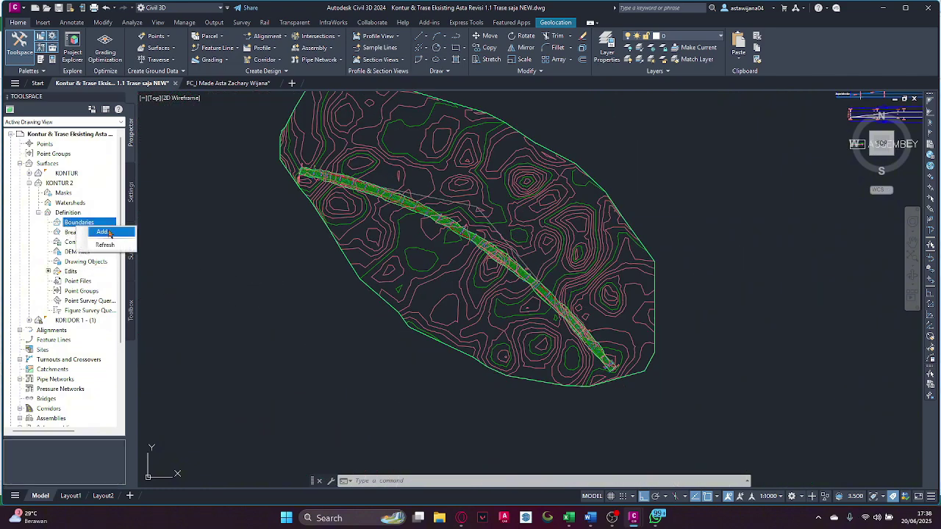
click(103, 232)
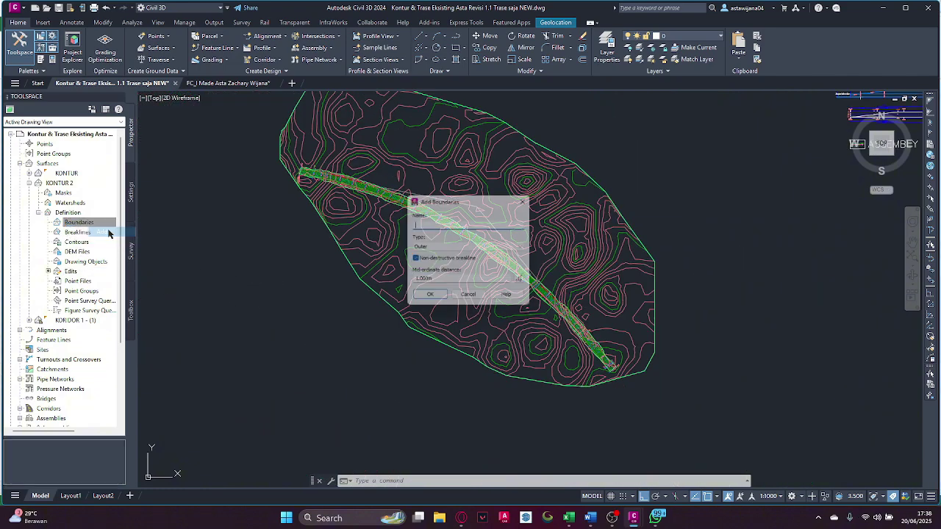
click(435, 249)
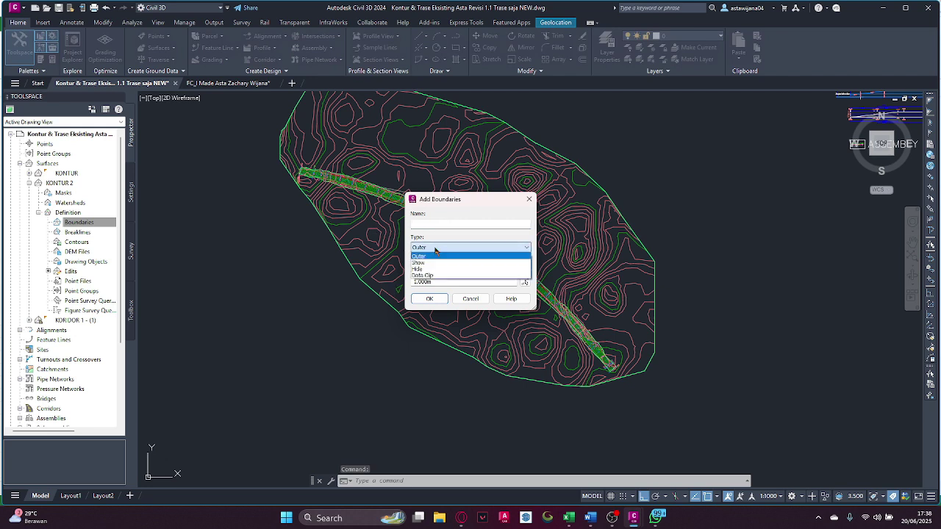
click(425, 270)
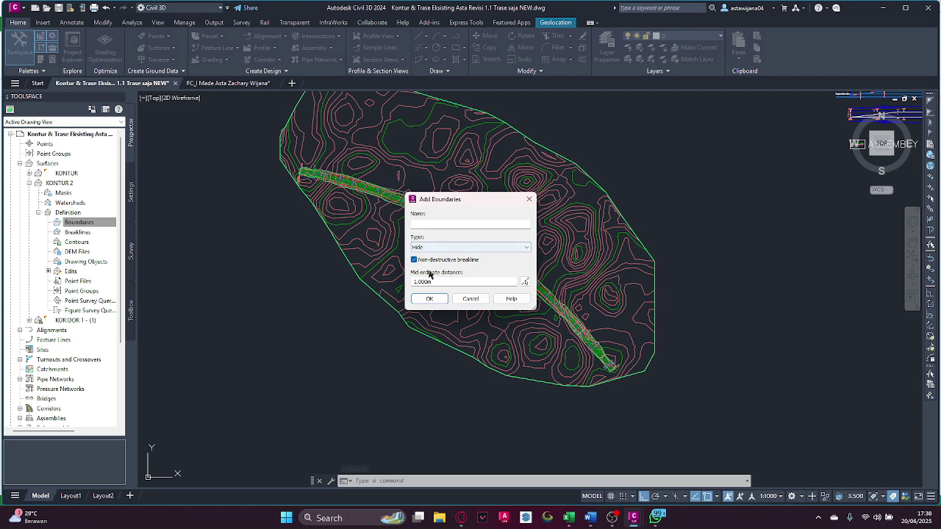
click(432, 300)
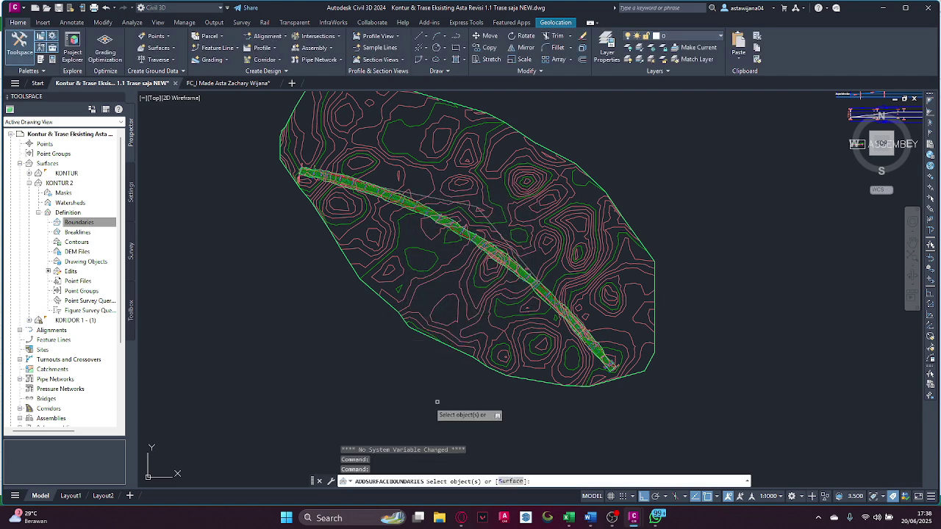
Use the corridor surface KORIDOR 1 - (1) as the source object of the Hide boundary
scroll(499, 184, up, 3)
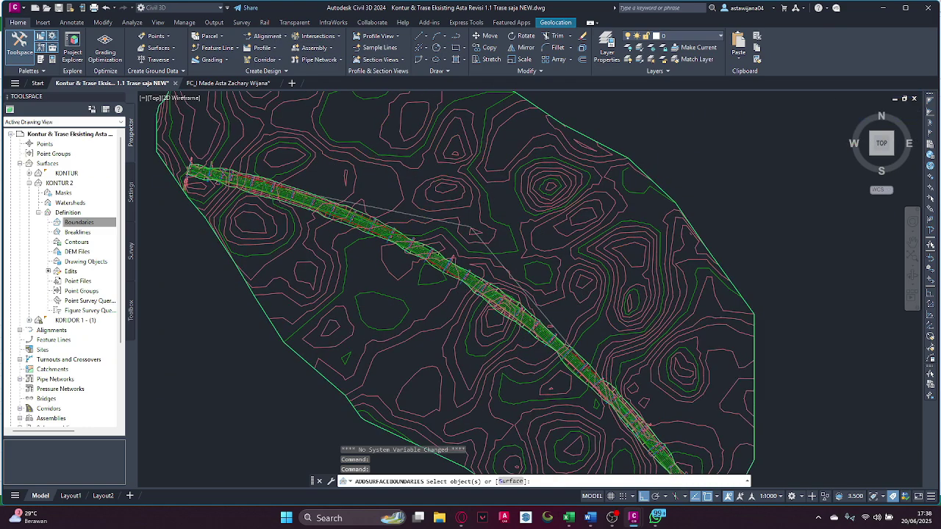
scroll(464, 197, down, 3)
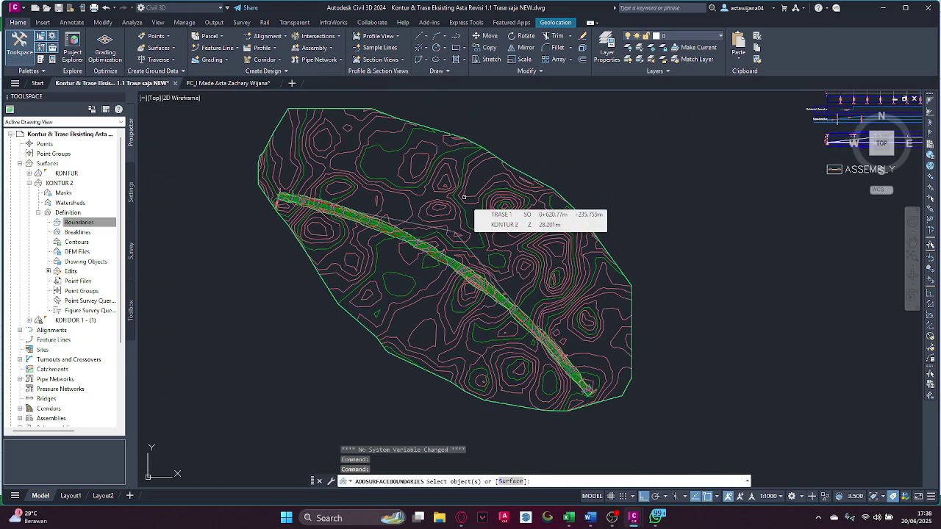
text(S)
key(Return)
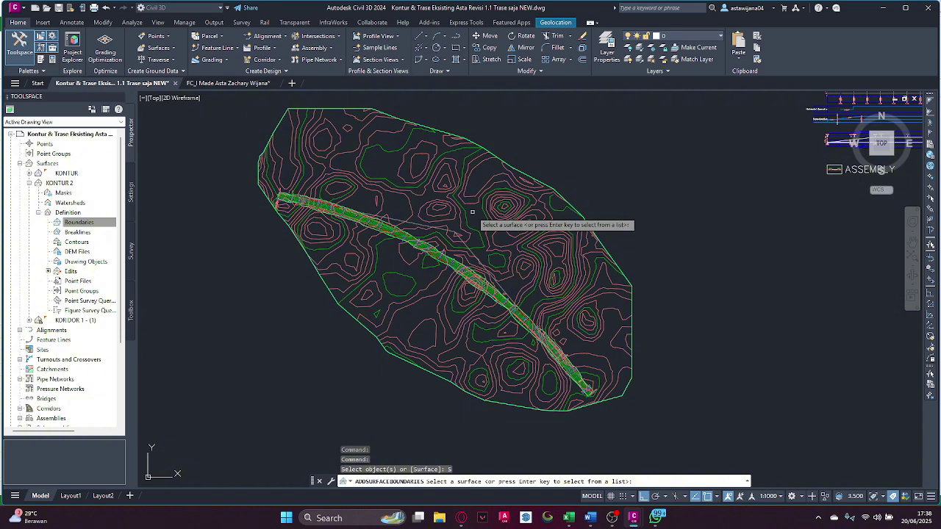
key(Return)
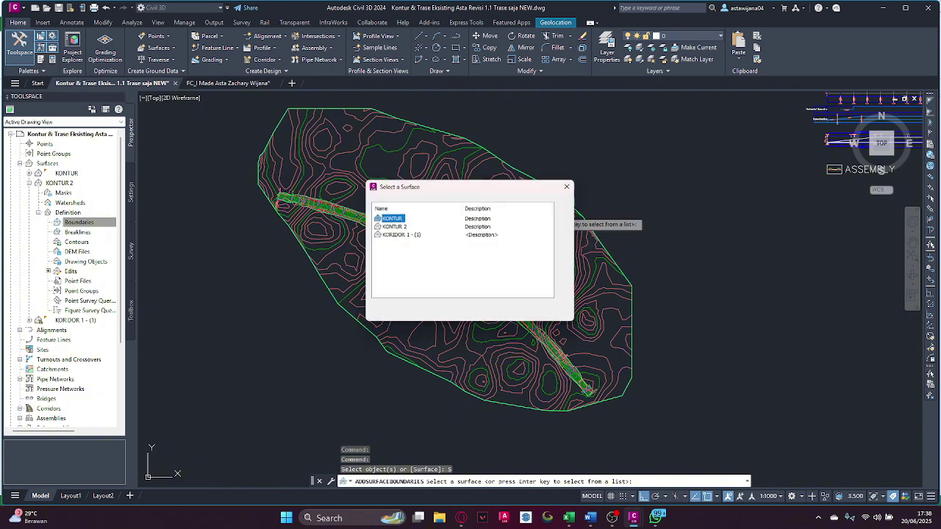
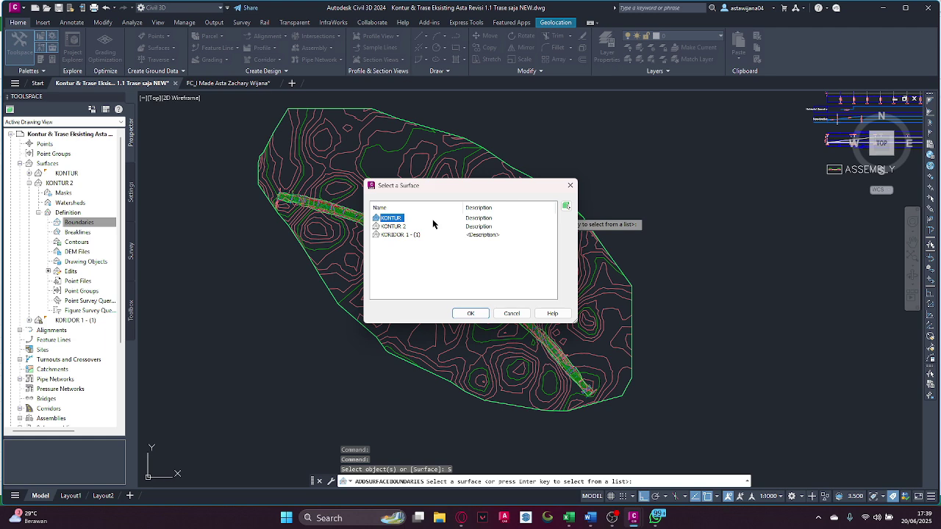
click(384, 235)
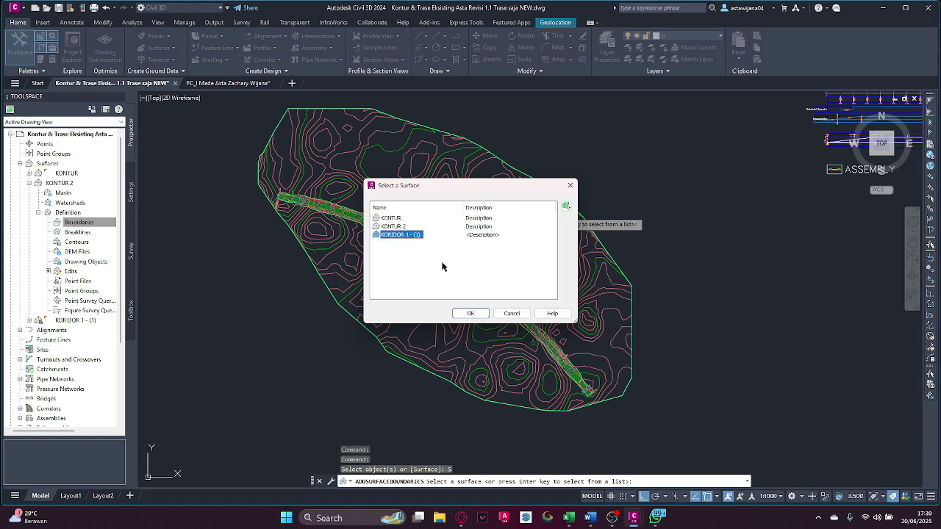
click(469, 314)
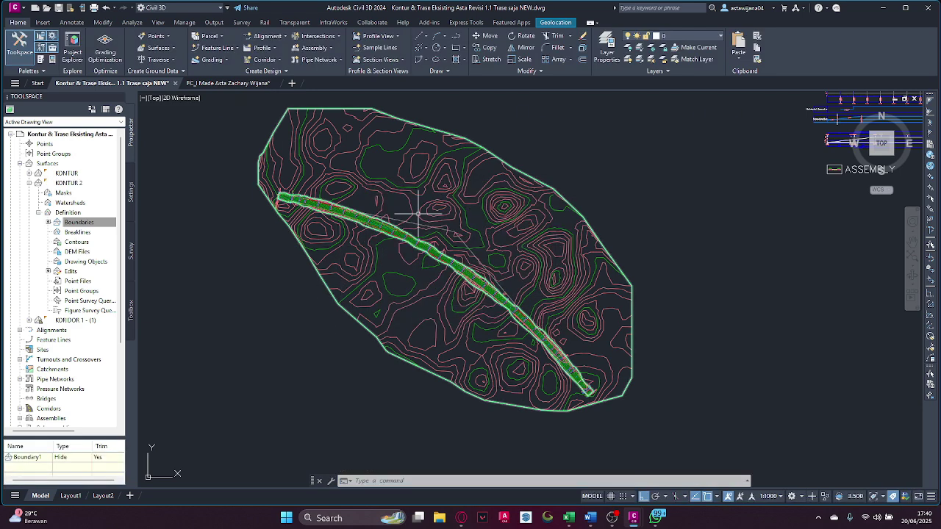
Delete the sample line group SL Collection - 1 from the TRASE 1 centerline alignment
click(38, 212)
click(29, 183)
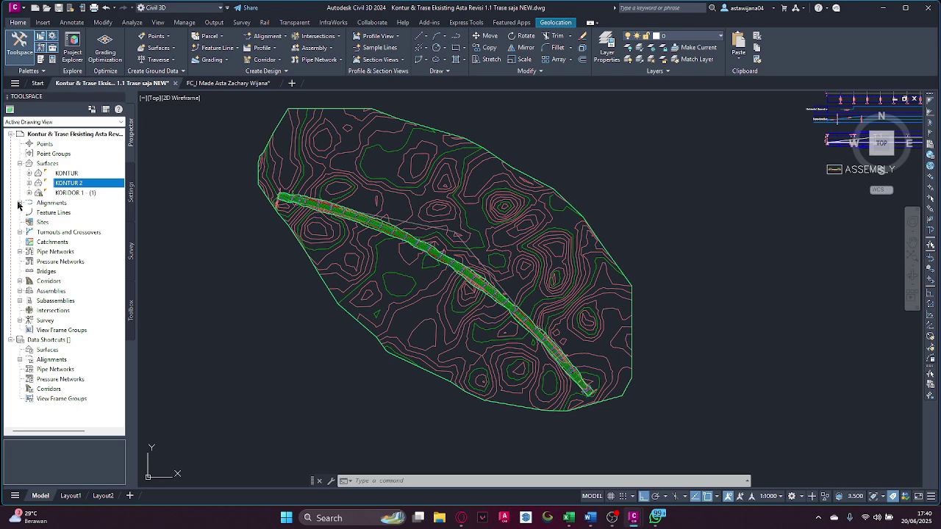
click(20, 203)
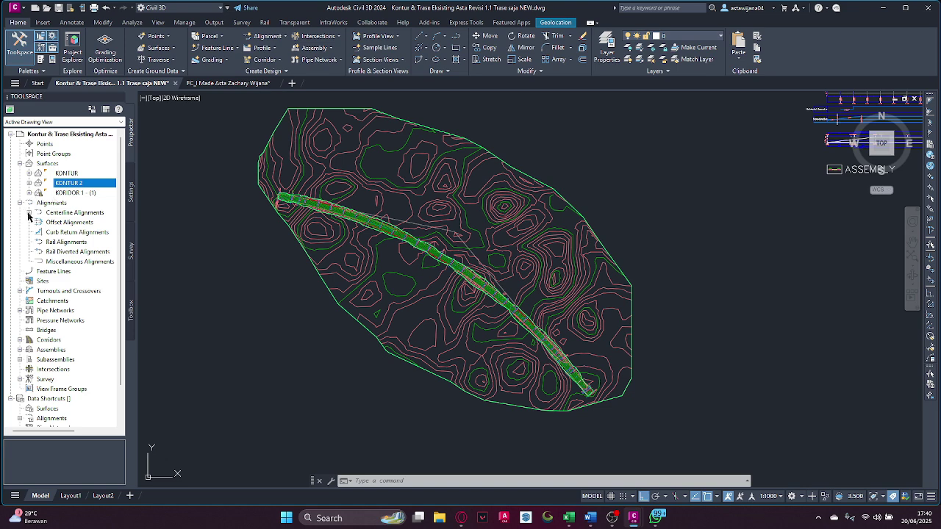
click(29, 213)
click(38, 222)
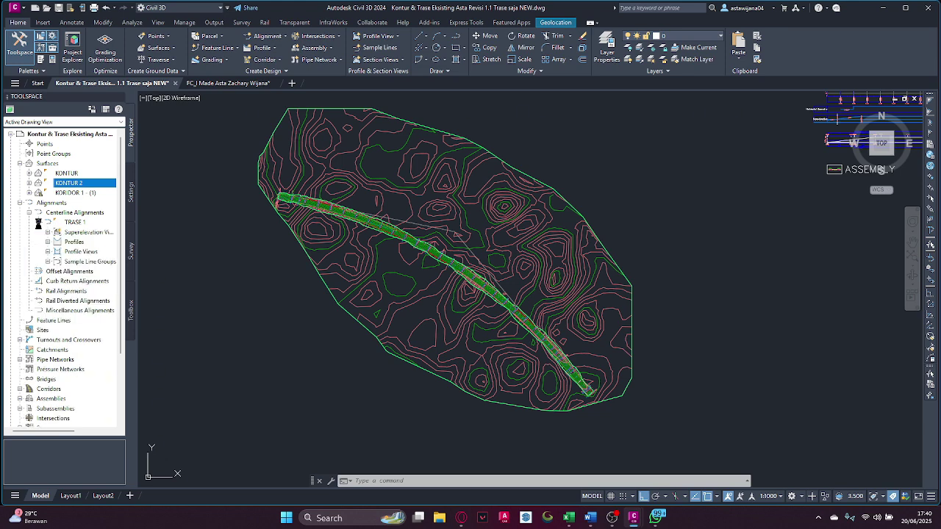
click(47, 262)
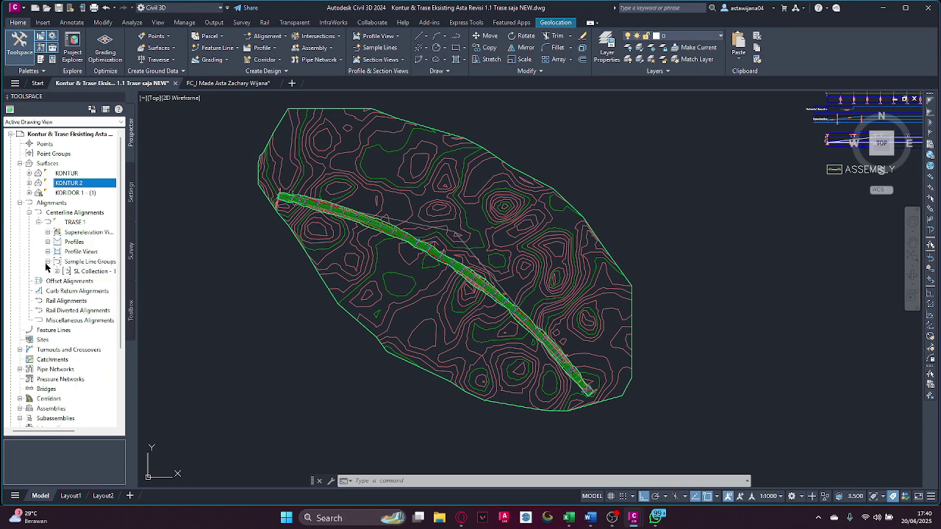
click(92, 272)
right_click(91, 273)
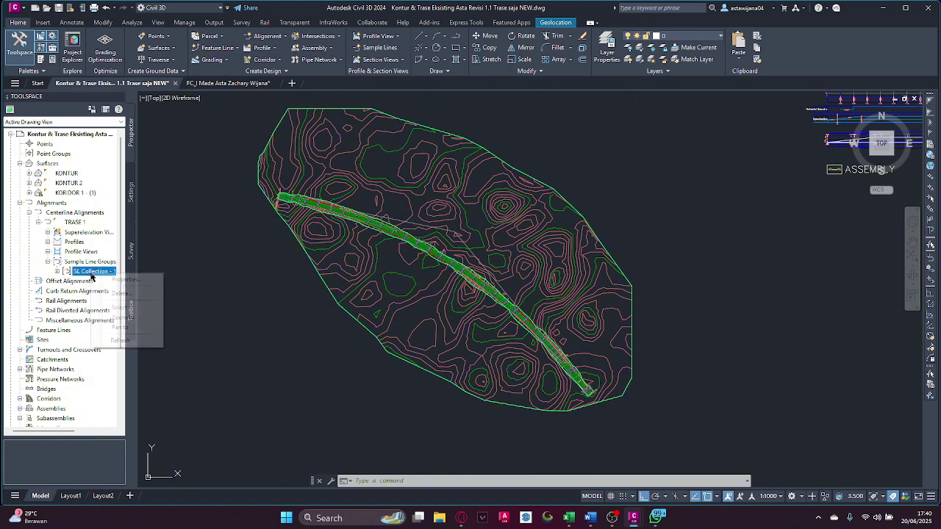
click(122, 294)
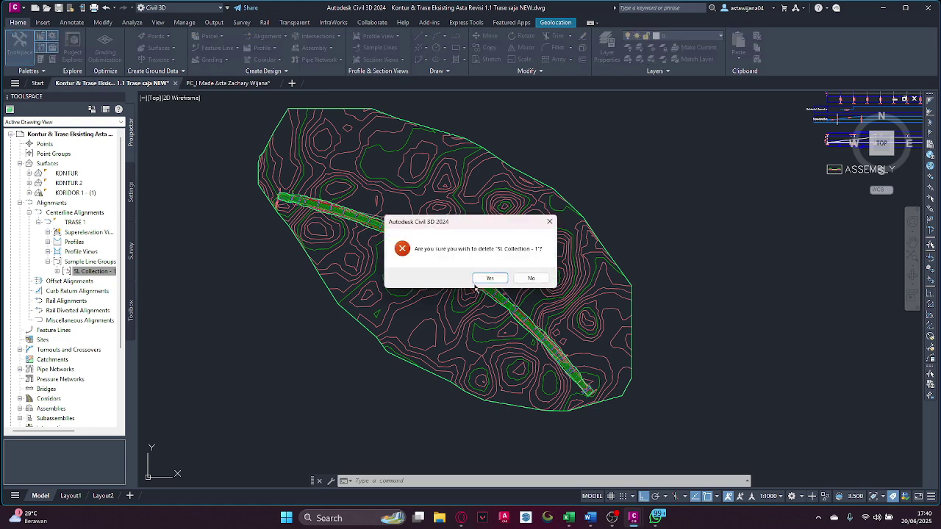
click(490, 278)
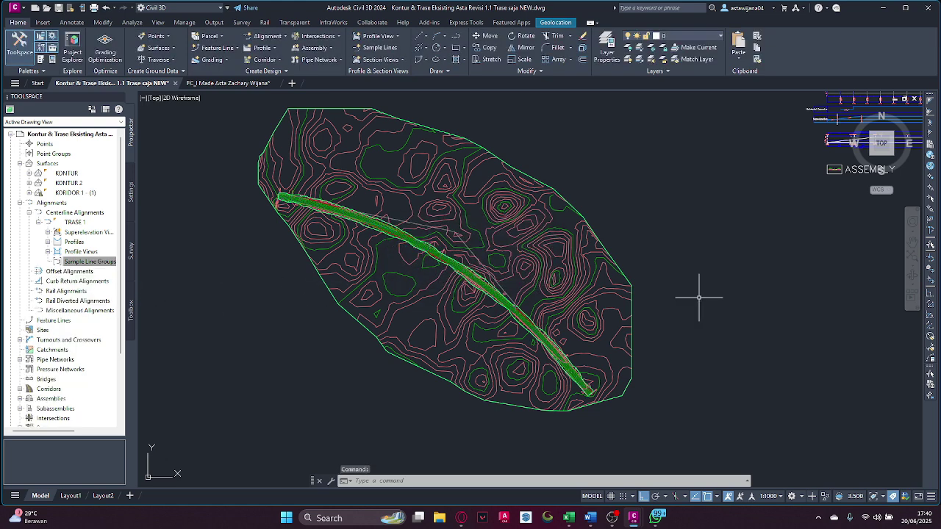
scroll(699, 298, down, 3)
middle_drag(710, 280, 399, 328)
scroll(389, 321, down, 2)
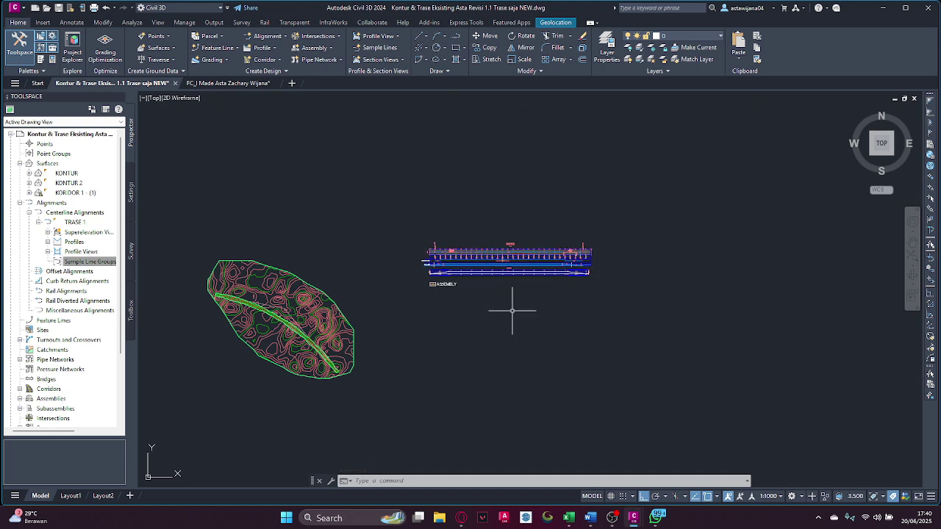
middle_drag(840, 296, 741, 303)
scroll(780, 319, down, 2)
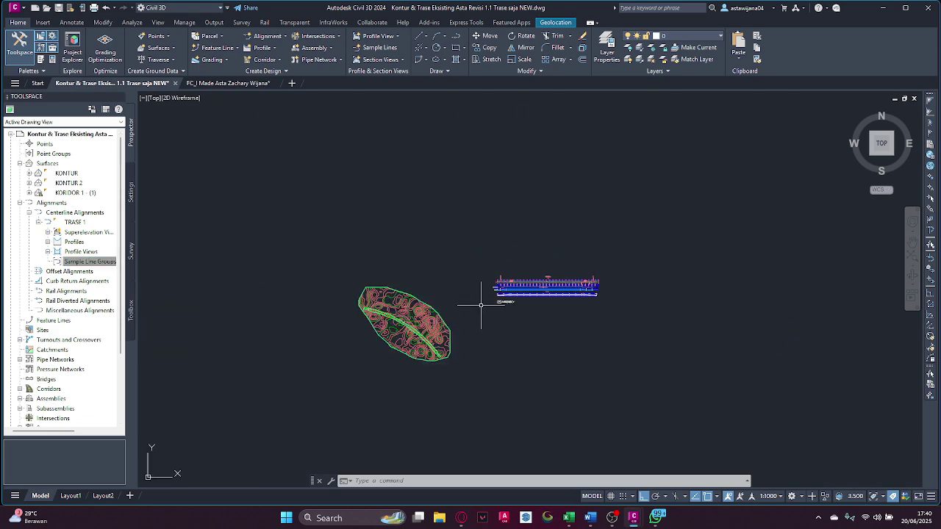
scroll(480, 305, up, 2)
click(48, 252)
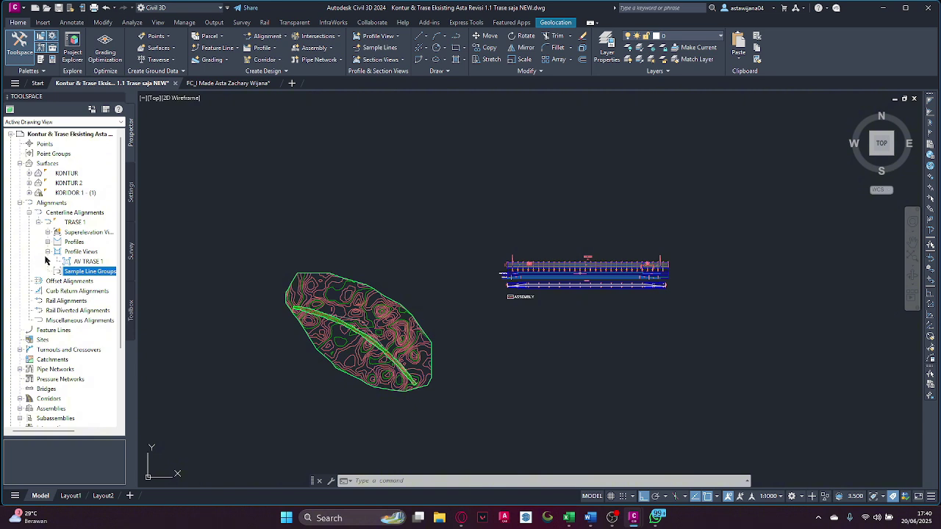
click(47, 252)
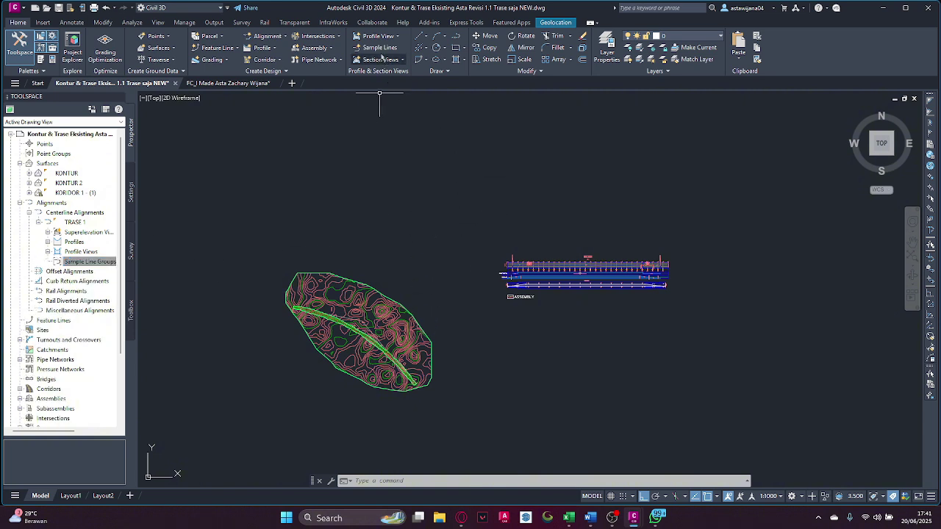
Start creating a new sample line group for the alignment TRASE 1
click(379, 48)
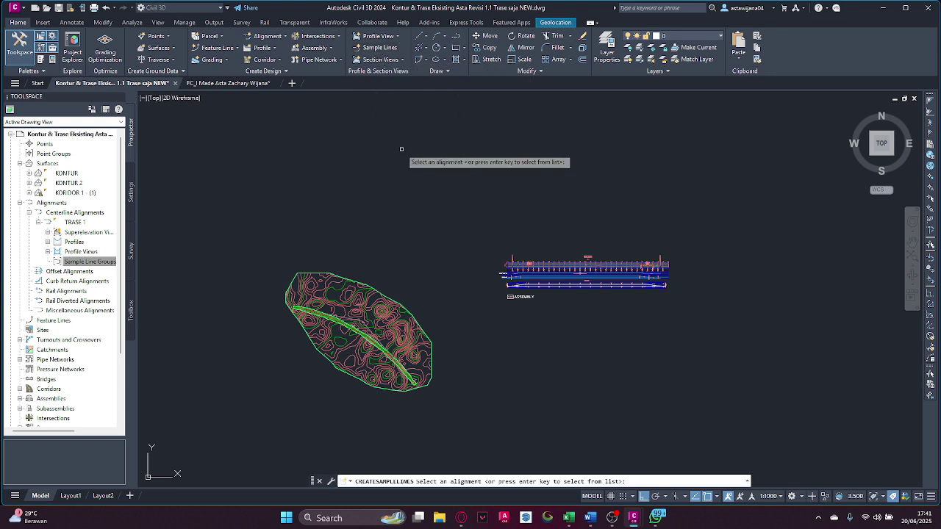
key(Return)
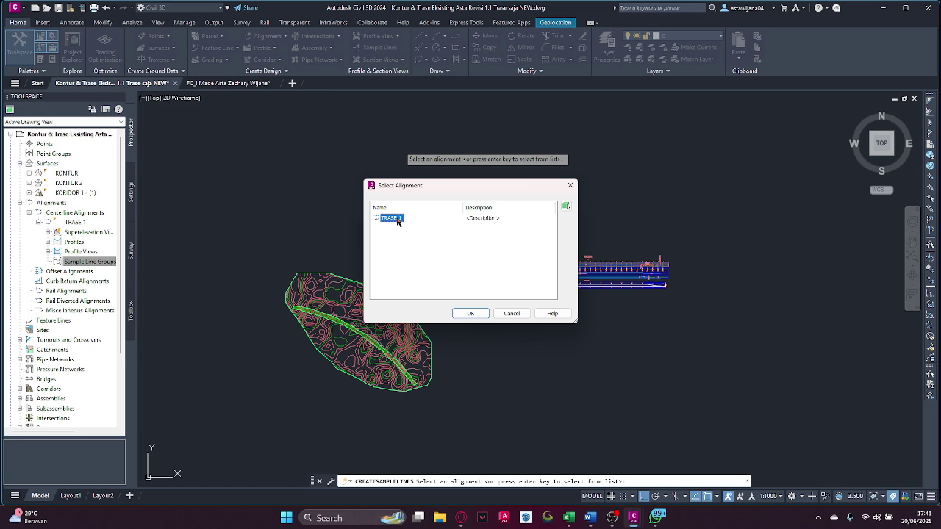
click(475, 317)
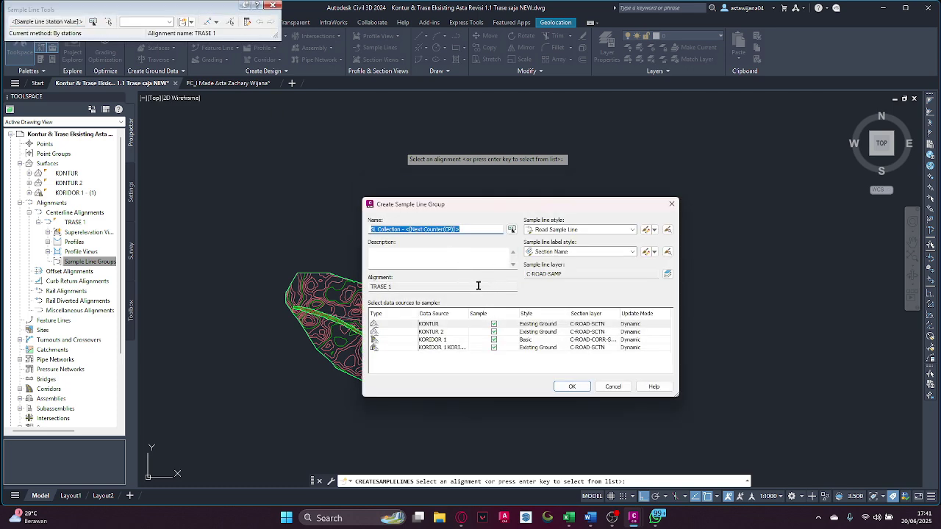
click(479, 230)
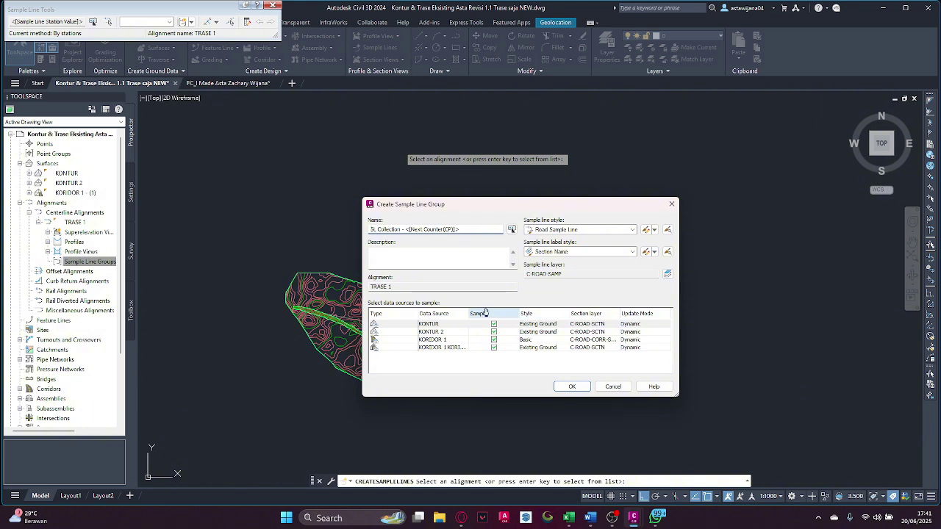
Set the section style of the KONTUR and KONTUR 2 data sources to Finished Ground
click(541, 325)
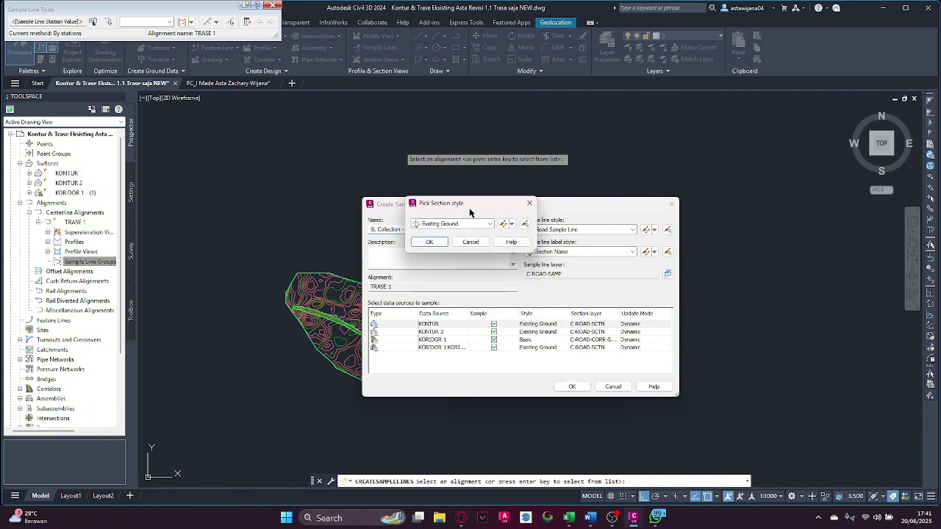
click(491, 224)
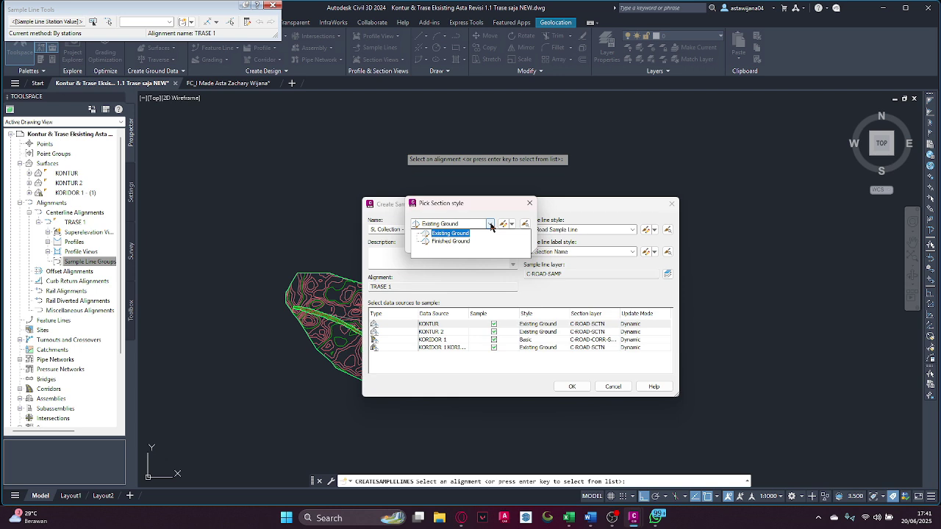
click(453, 243)
key(Return)
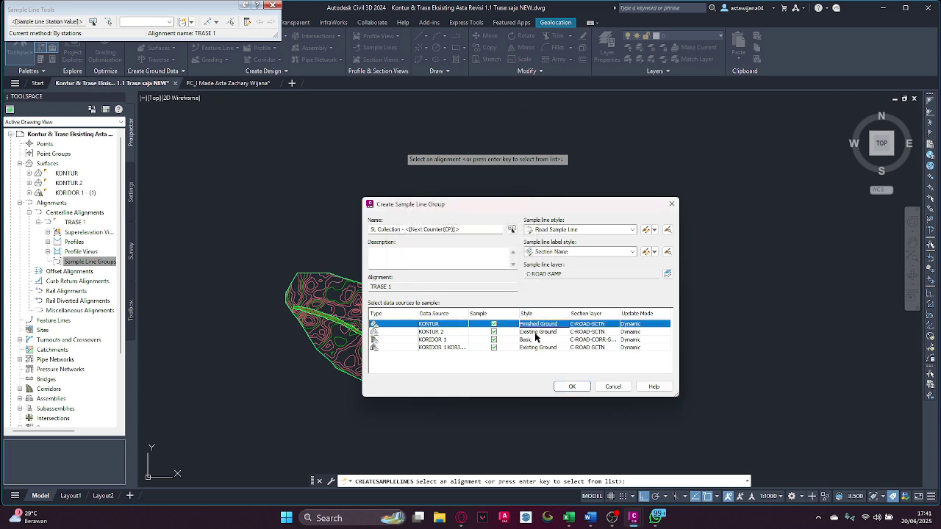
click(536, 335)
click(490, 225)
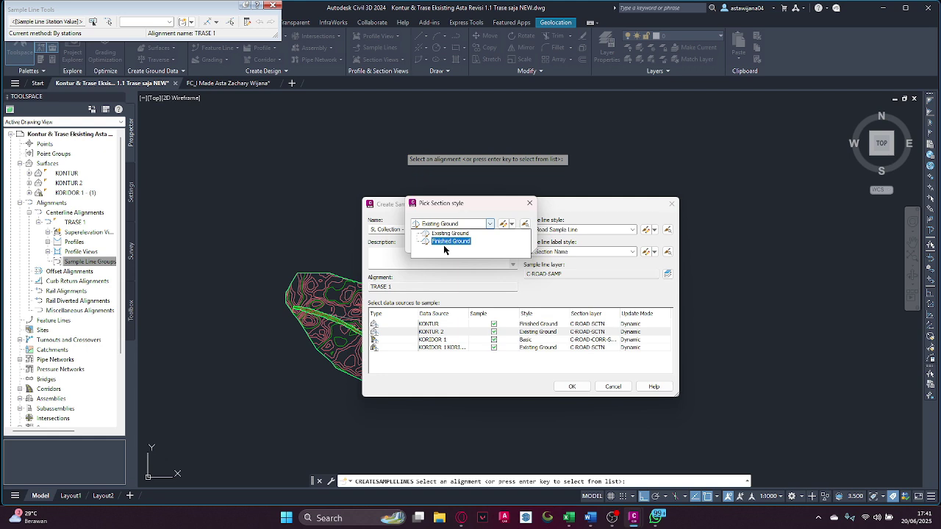
click(444, 242)
click(428, 241)
Set the KORIDOR 1 corridor surface's section style to Finished Ground and create the sample line group
click(536, 349)
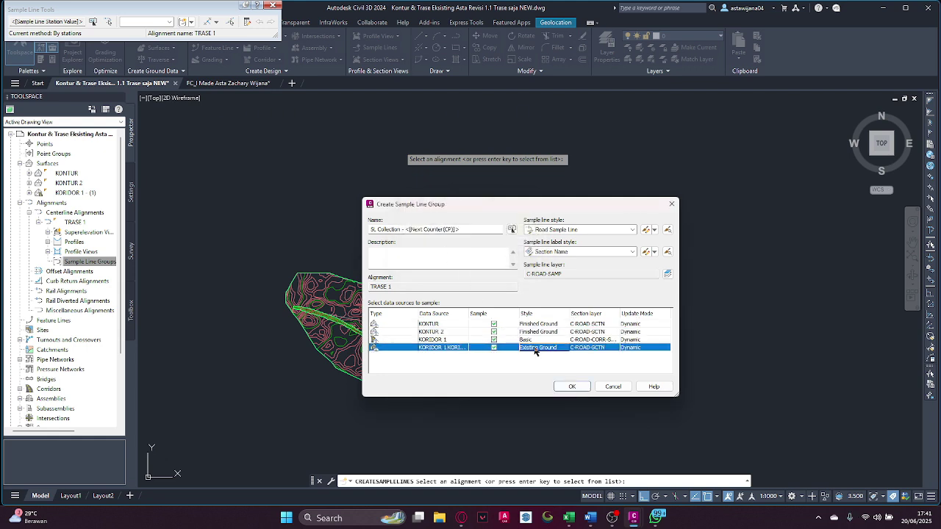
click(490, 225)
click(450, 240)
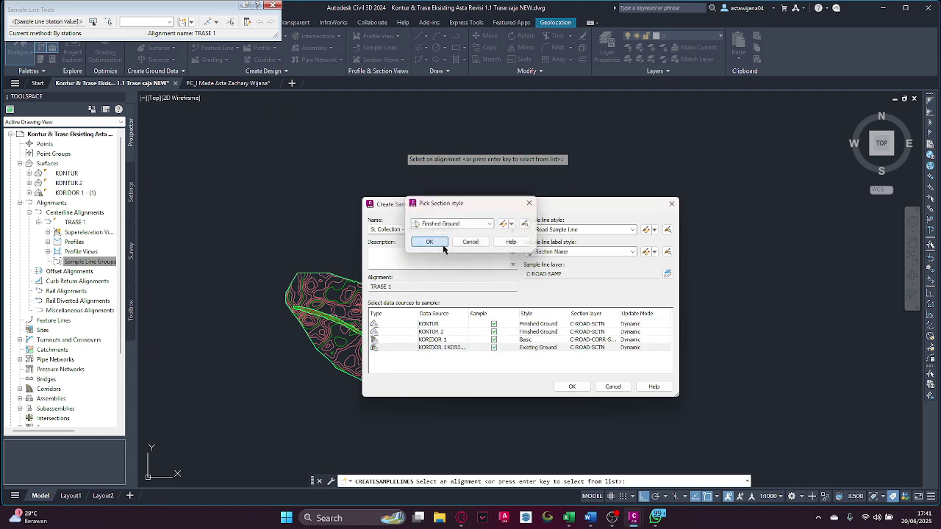
click(430, 242)
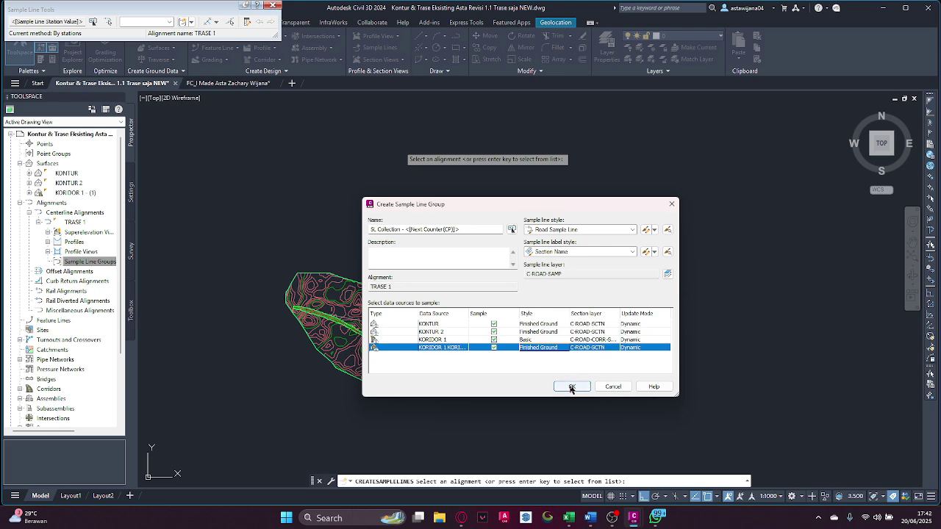
click(571, 387)
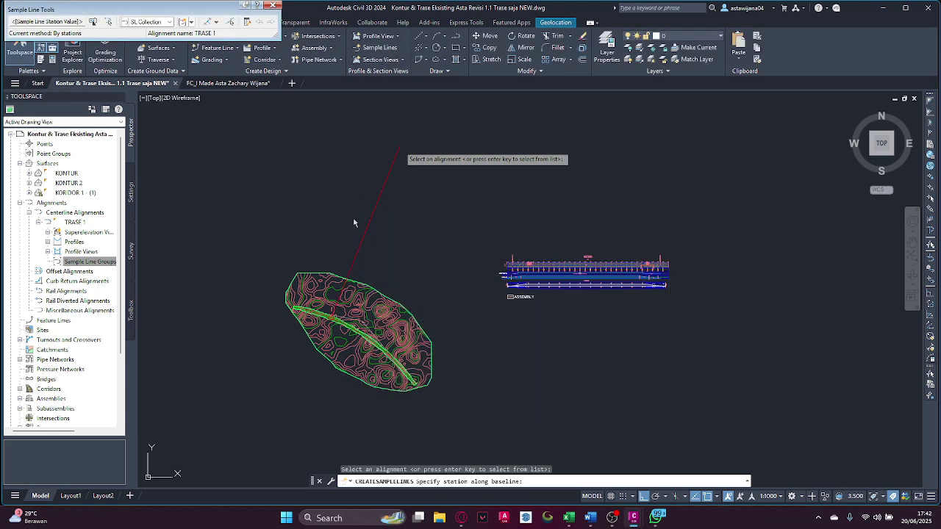
Define the sample lines by range of stations, with increments along curves and spirals of 100 m
click(216, 21)
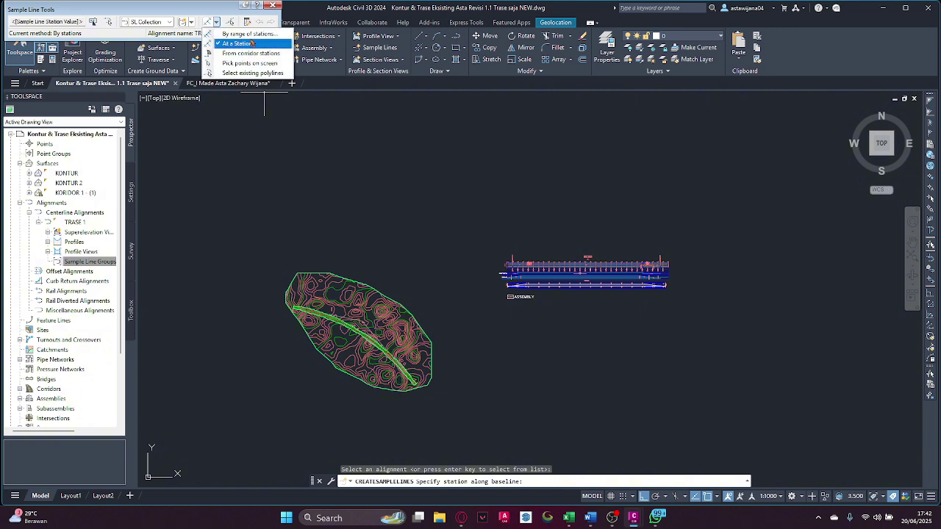
click(248, 34)
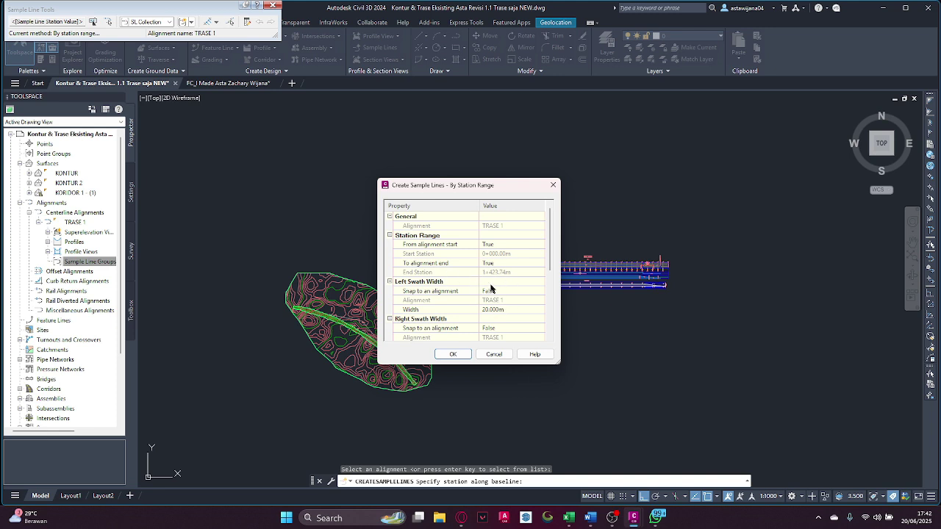
scroll(500, 283, down, 3)
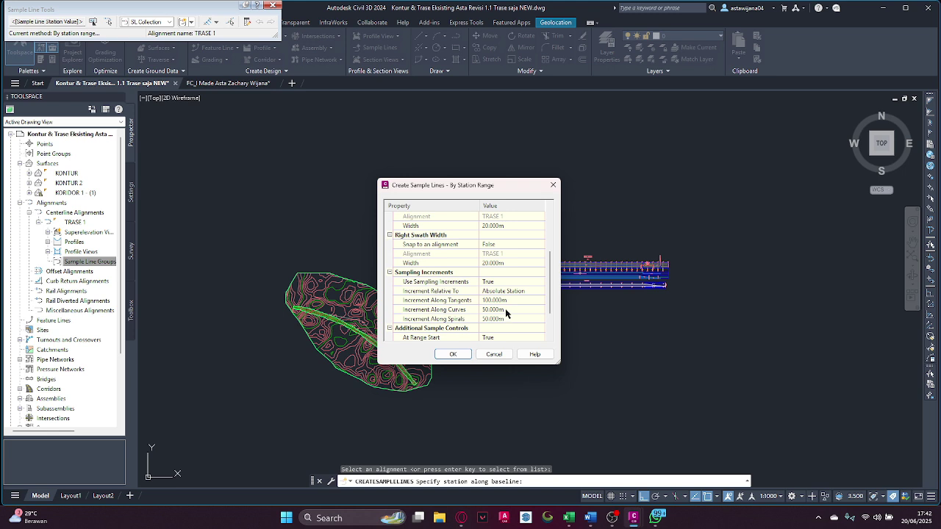
scroll(506, 308, down, 1)
click(503, 284)
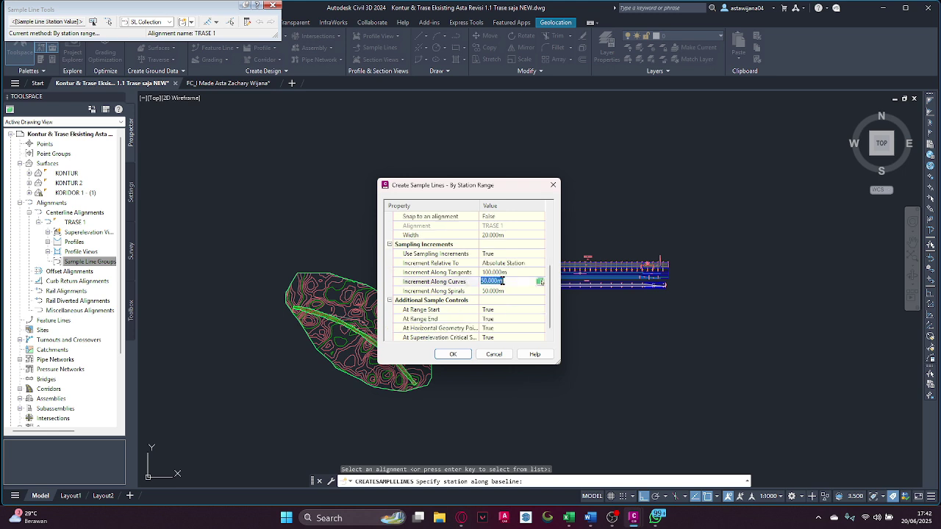
double_click(504, 283)
text(100)
double_click(504, 291)
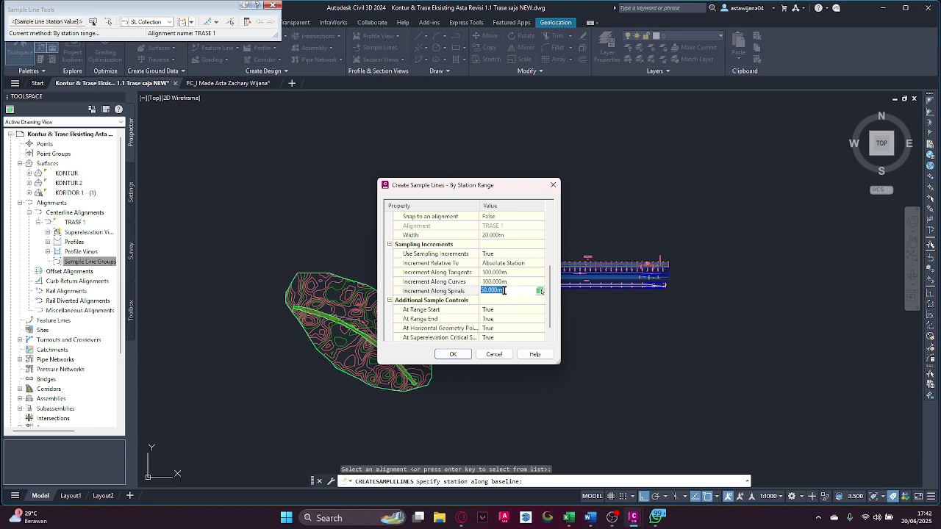
text(100)
click(505, 300)
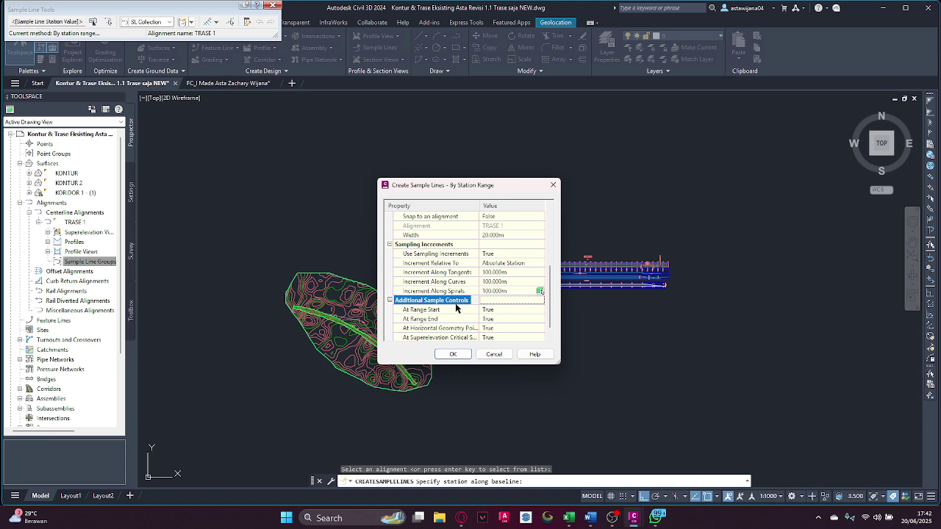
Set sampling at horizontal geometry points and superelevation critical stations to False, and create the sample lines
click(501, 330)
click(500, 330)
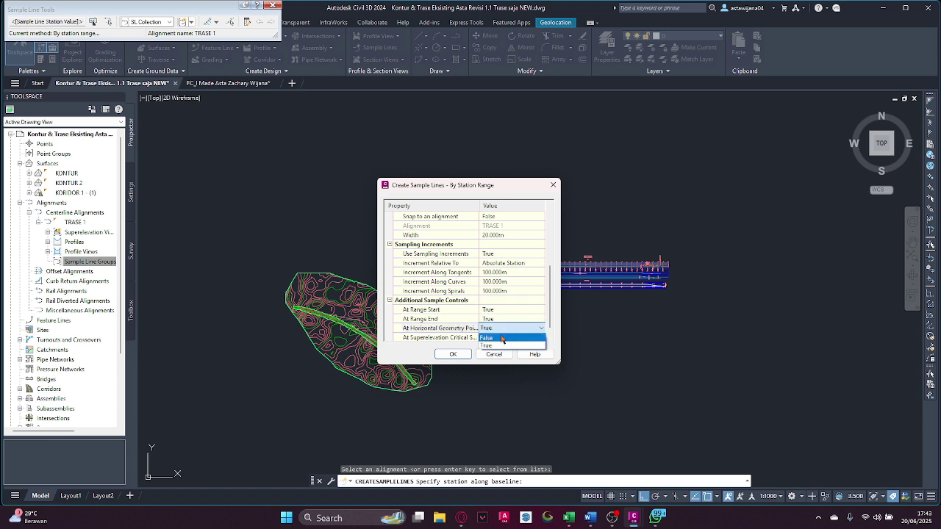
click(504, 339)
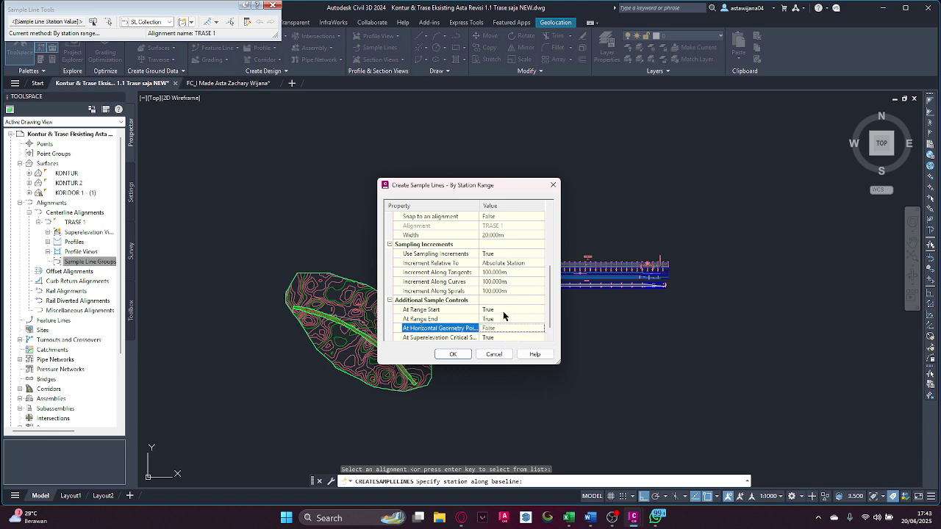
scroll(508, 295, down, 1)
click(493, 328)
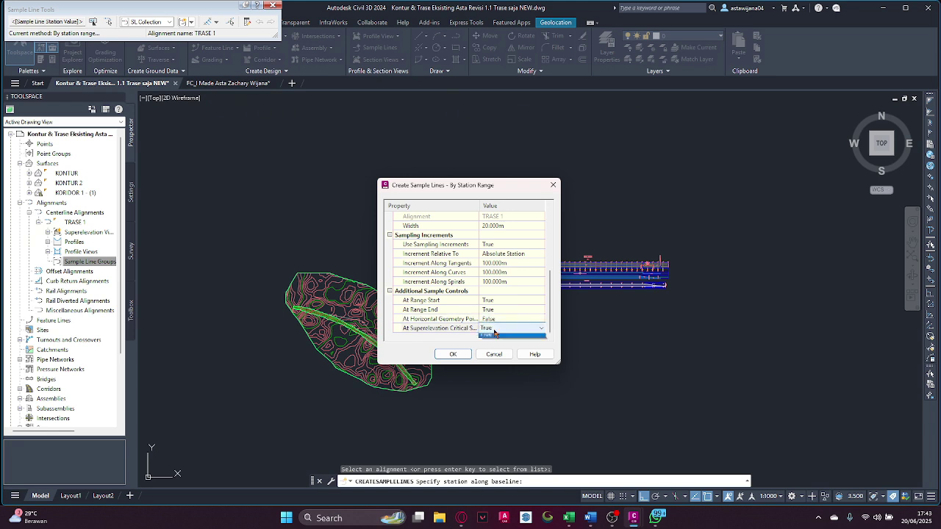
click(494, 329)
click(498, 339)
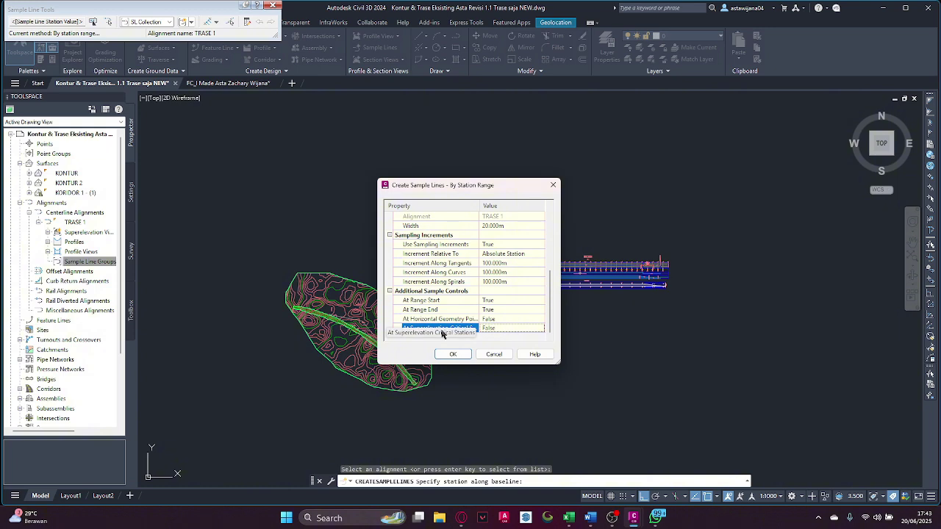
click(453, 355)
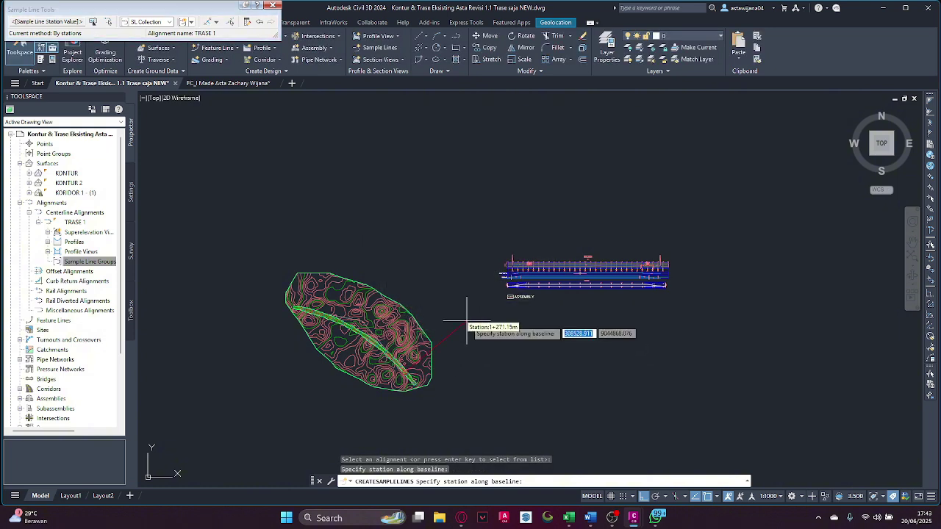
key(Return)
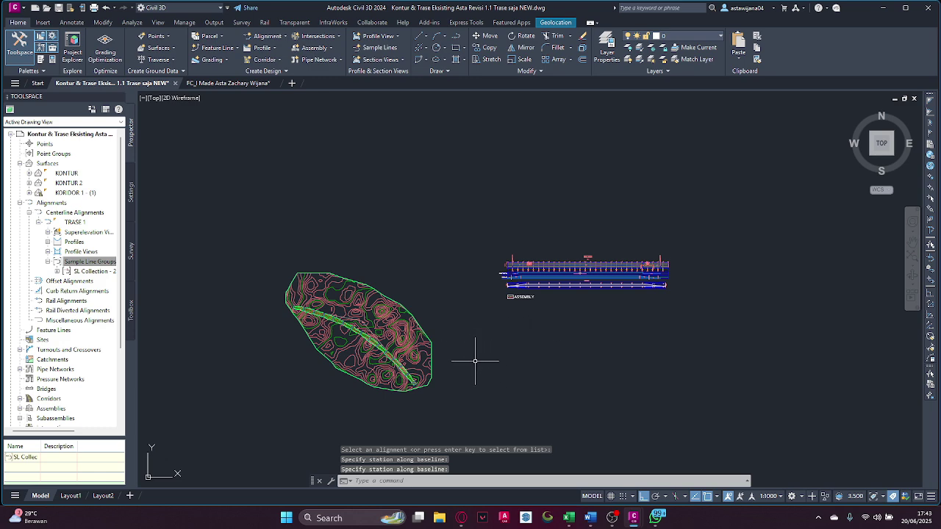
Start computing materials for the SL Collection - 2 sample line group on TRASE 1
scroll(529, 302, up, 4)
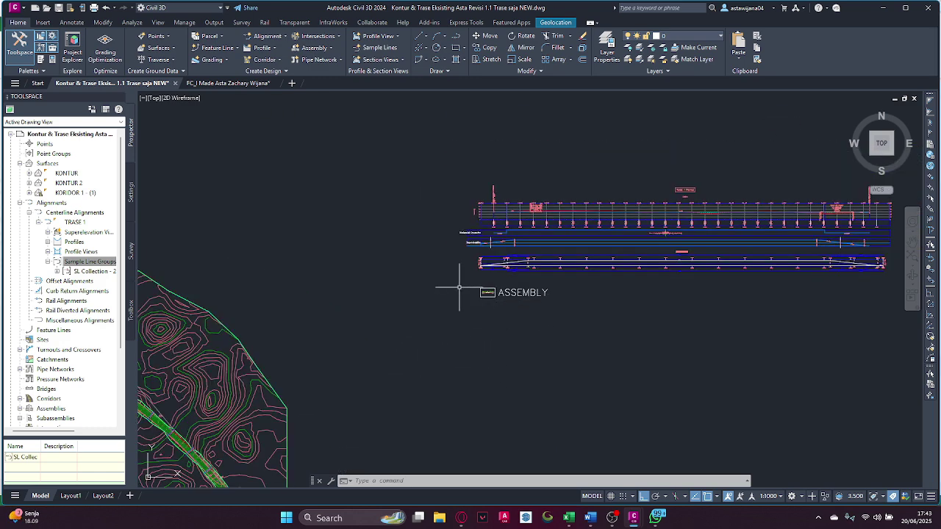
middle_drag(424, 291, 542, 208)
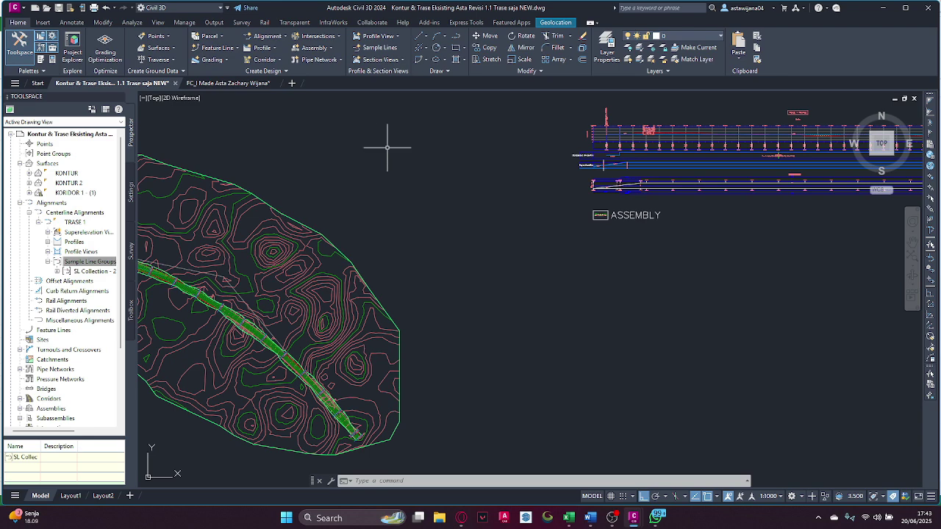
click(129, 23)
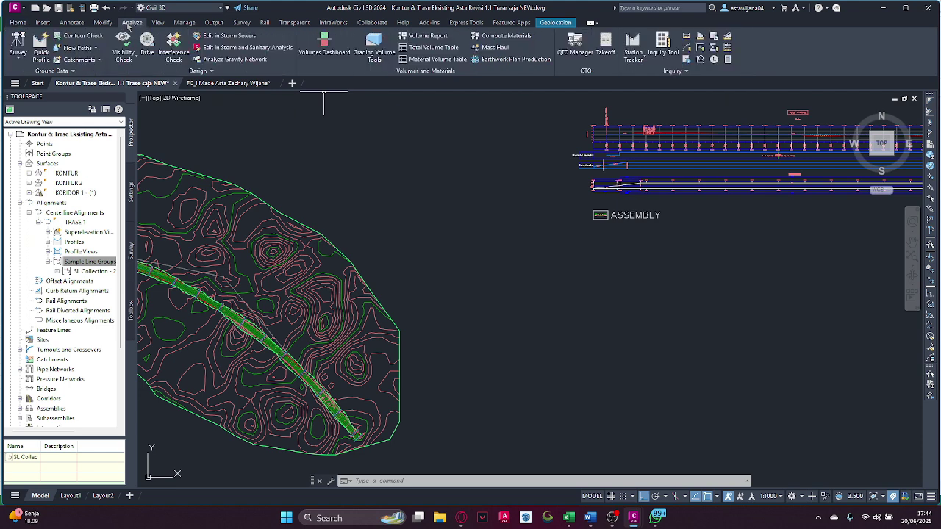
click(507, 36)
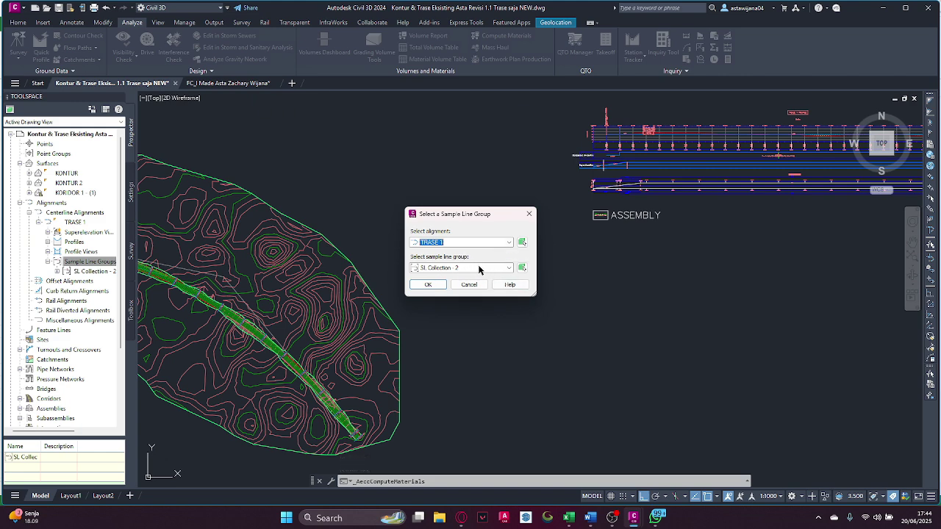
click(443, 288)
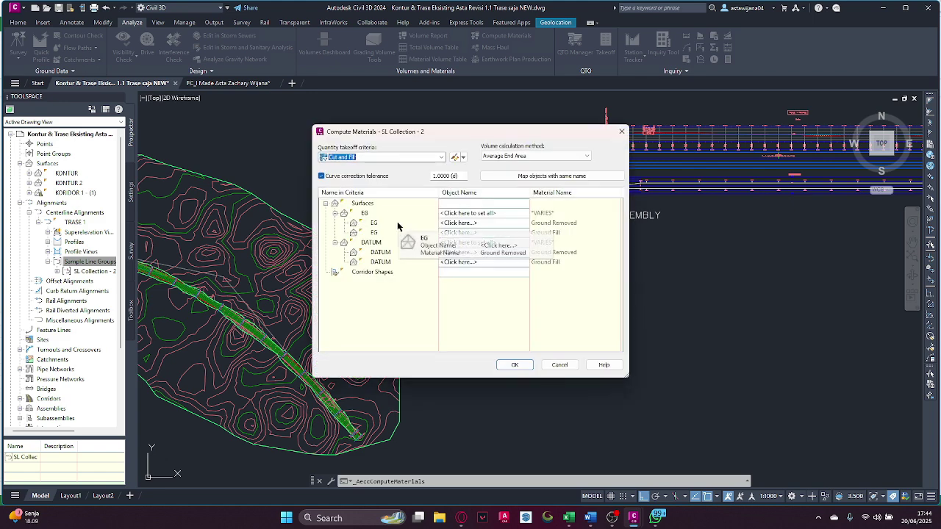
Assign KONTUR 2 to all EG surfaces and the KORIDOR 1 corridor surface to all DATUM surfaces in the Cut and Fill criteria
click(467, 215)
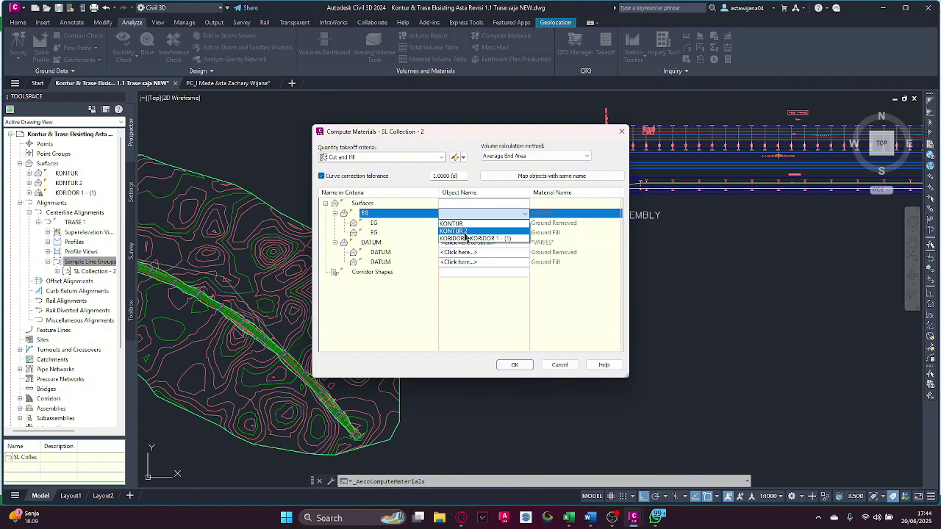
click(470, 232)
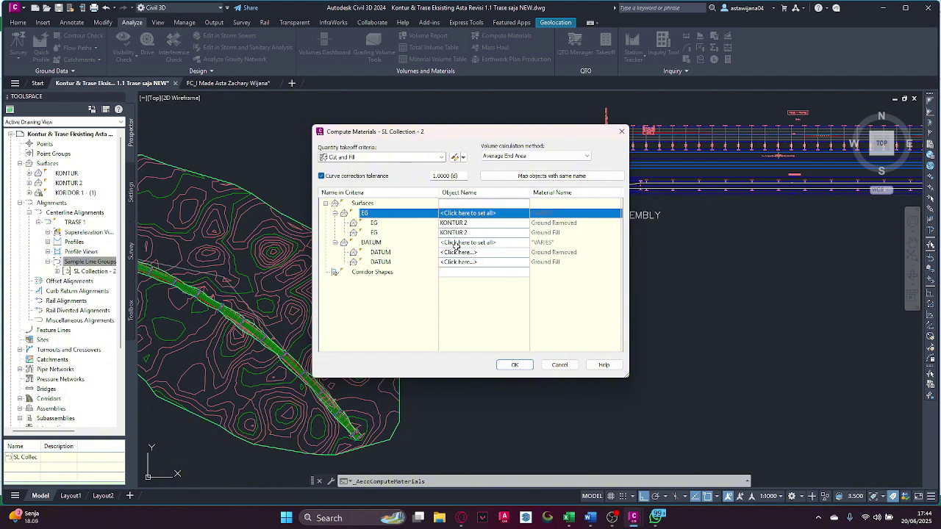
click(456, 243)
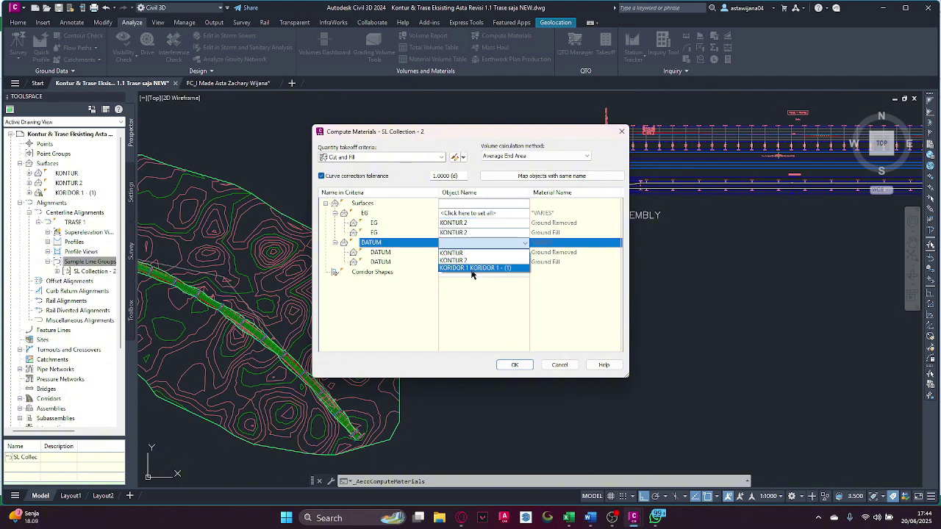
click(472, 269)
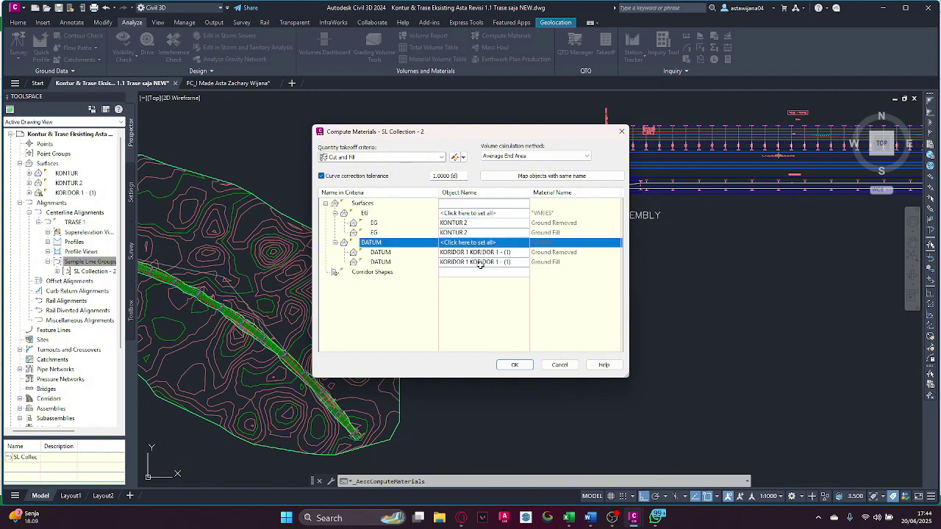
Change all EG surfaces to KONTUR and compute the cut and fill materials
click(481, 224)
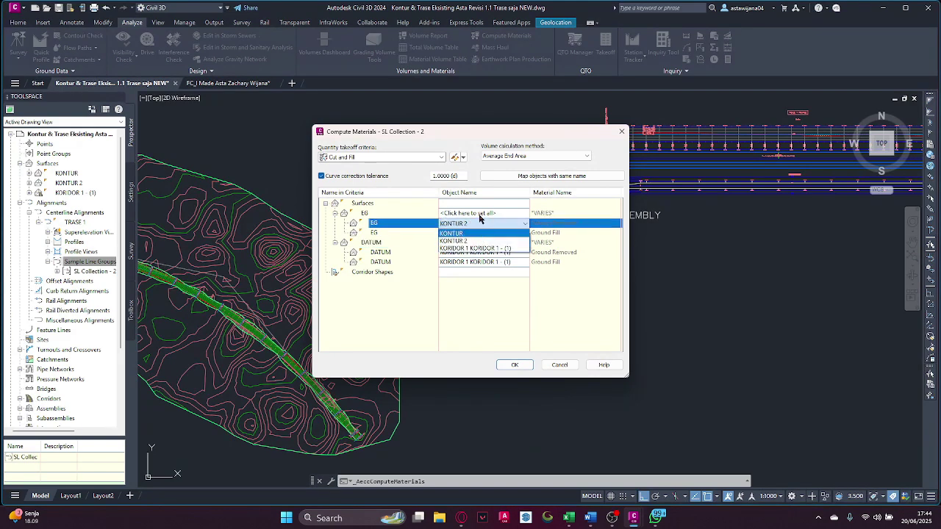
click(479, 215)
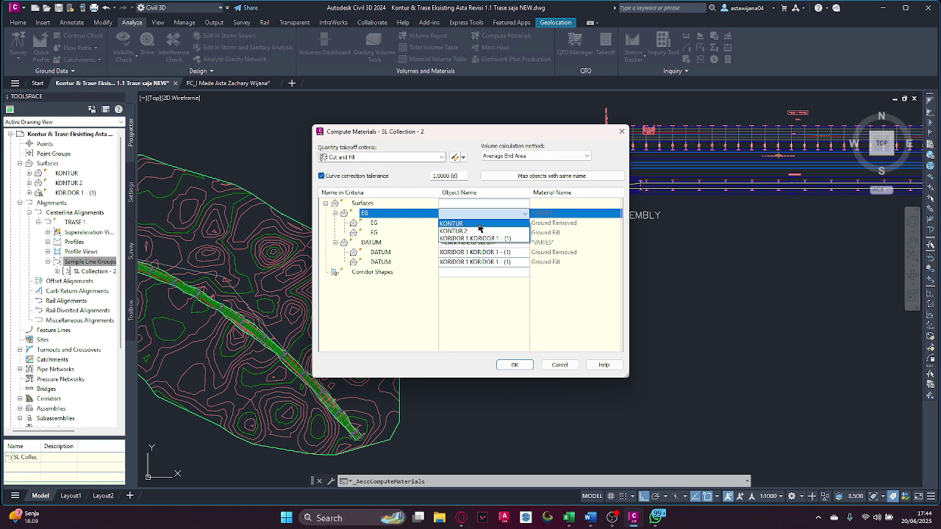
click(483, 224)
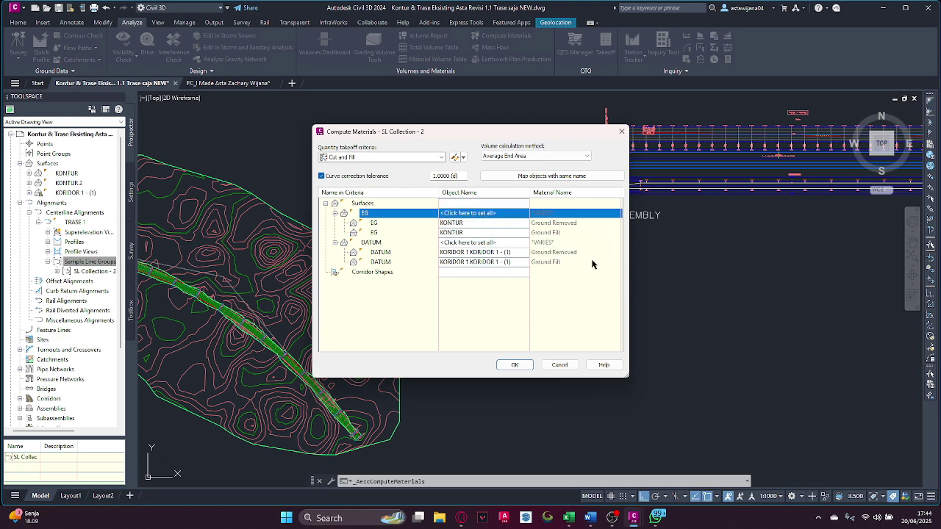
click(515, 365)
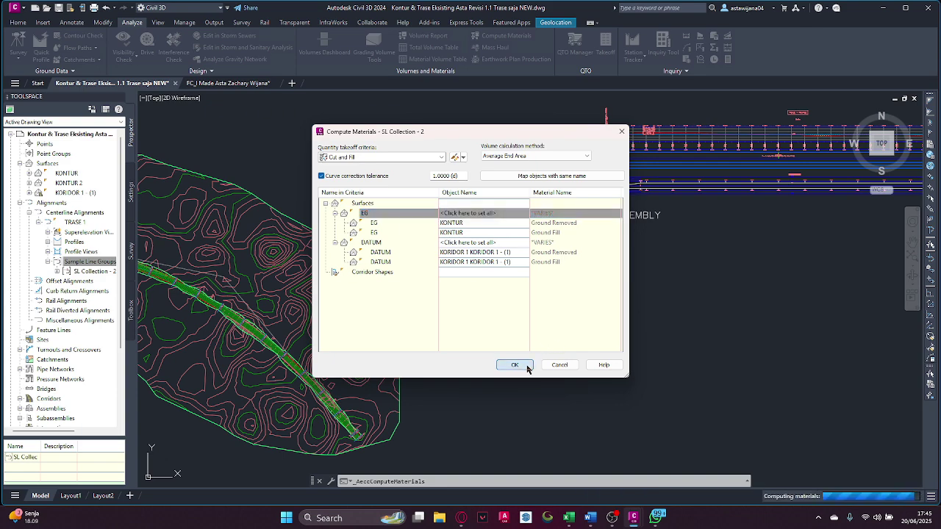
Start creating multiple section views for TRASE 1 from the SL Collection - 2 sample line group
middle_drag(632, 279, 523, 267)
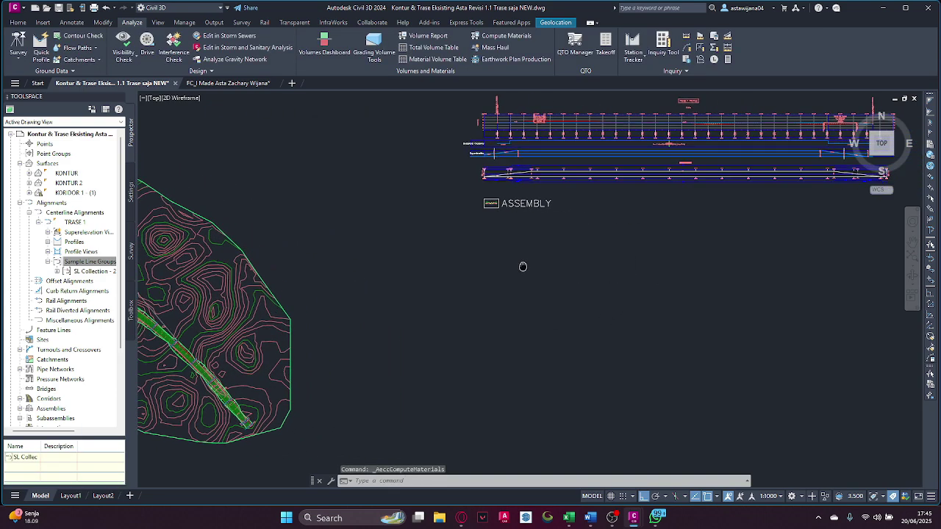
middle_drag(571, 237, 502, 261)
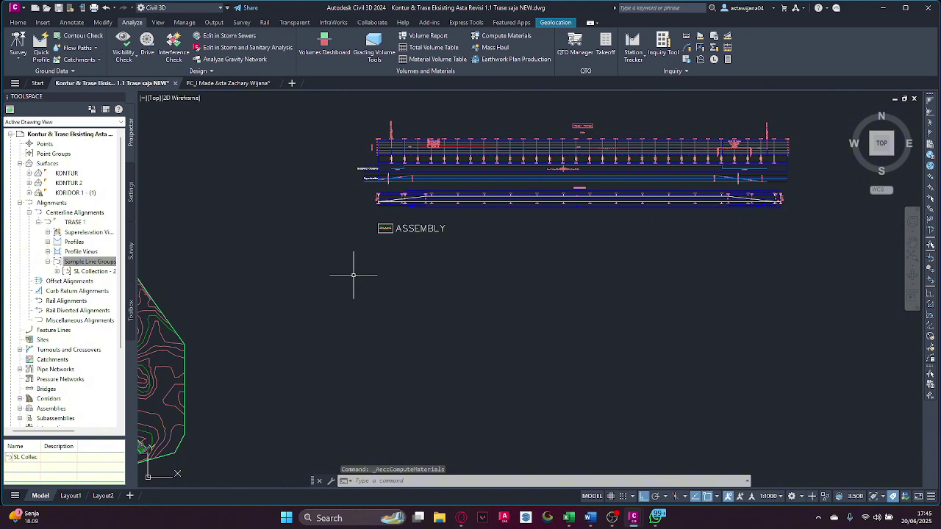
middle_drag(275, 302, 404, 267)
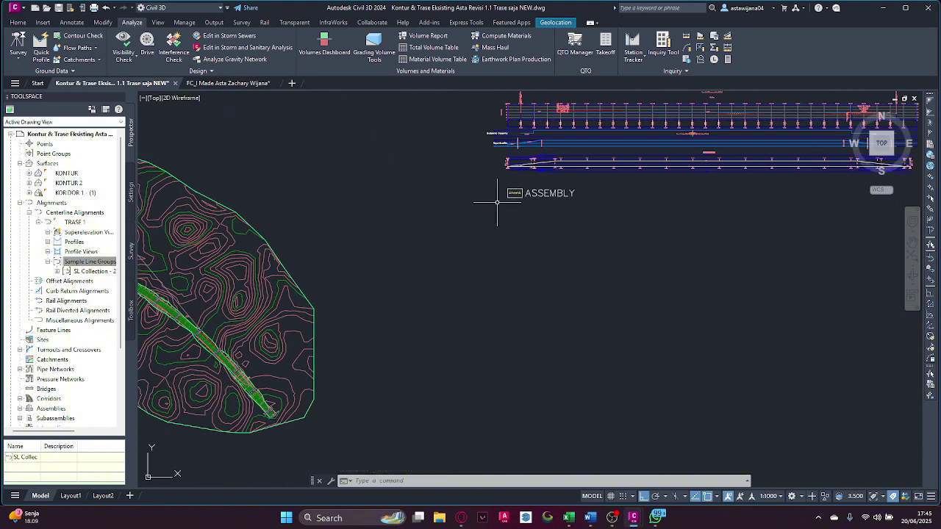
click(18, 22)
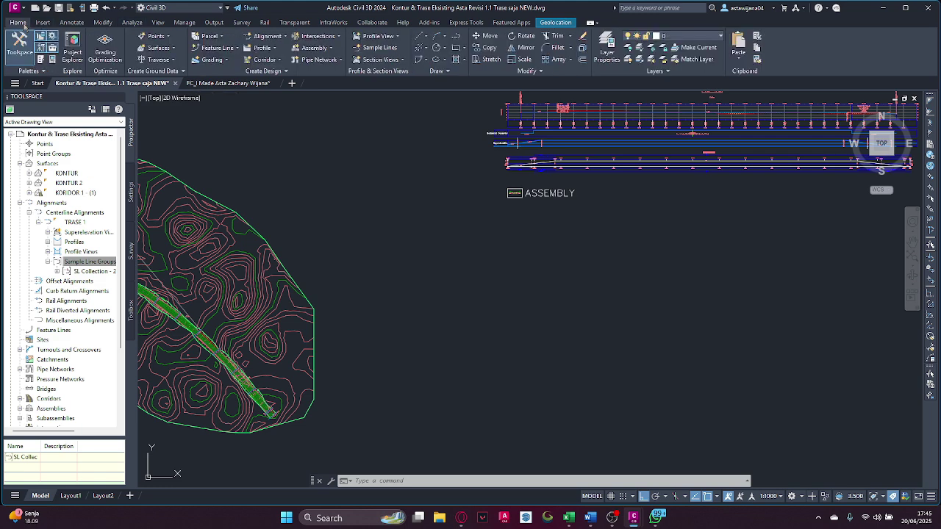
middle_drag(490, 301, 427, 315)
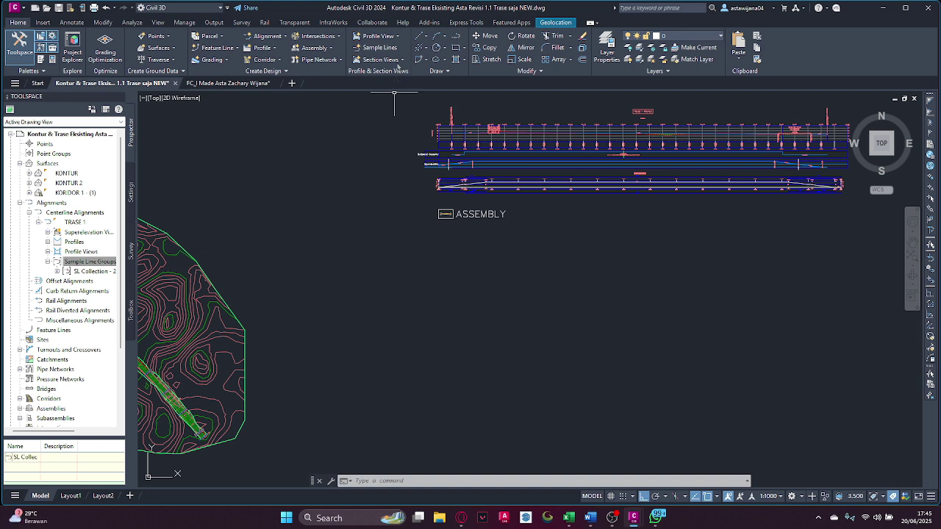
click(399, 60)
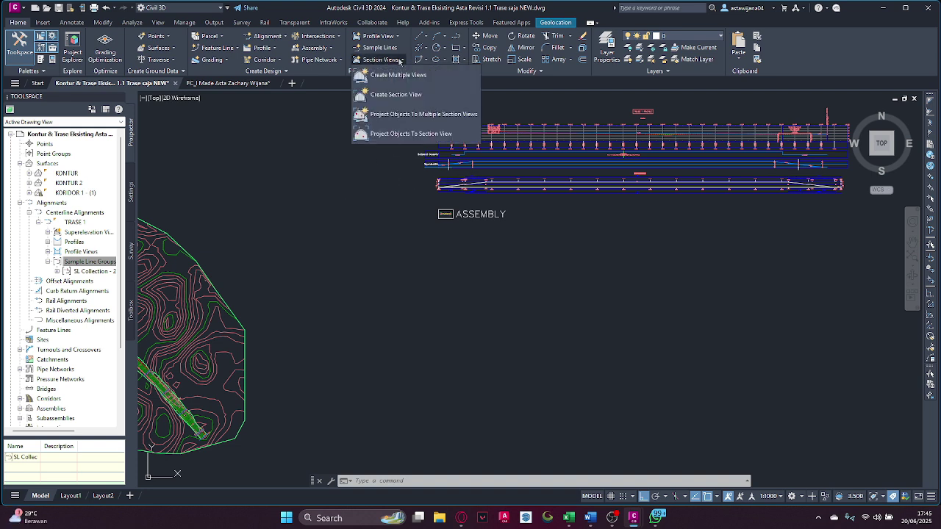
click(380, 62)
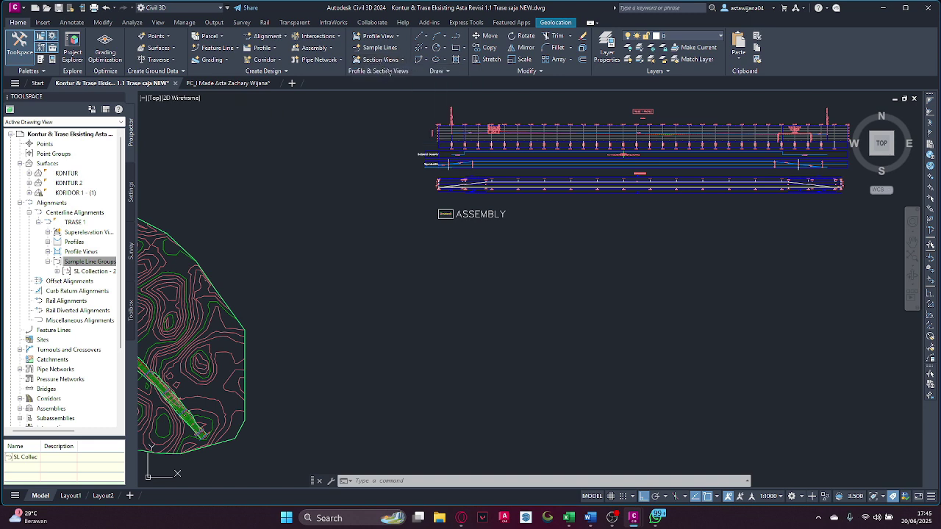
click(377, 62)
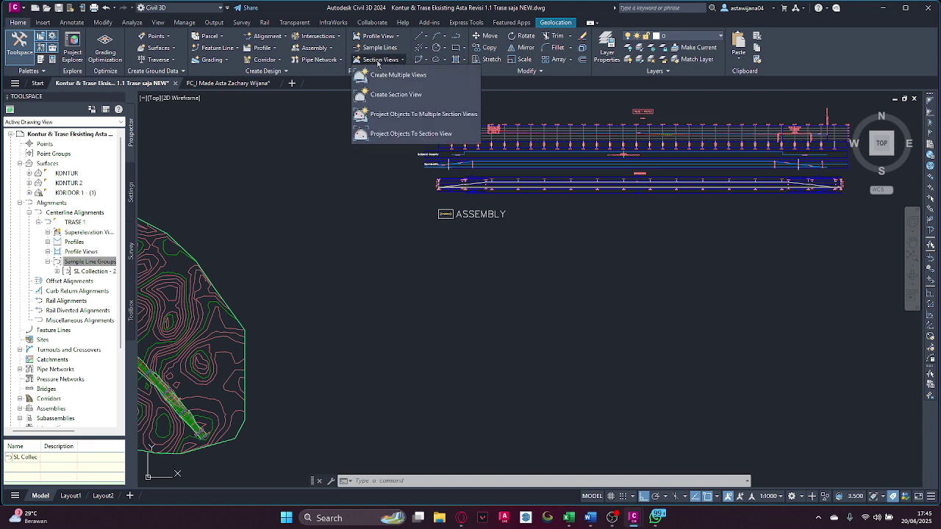
click(401, 76)
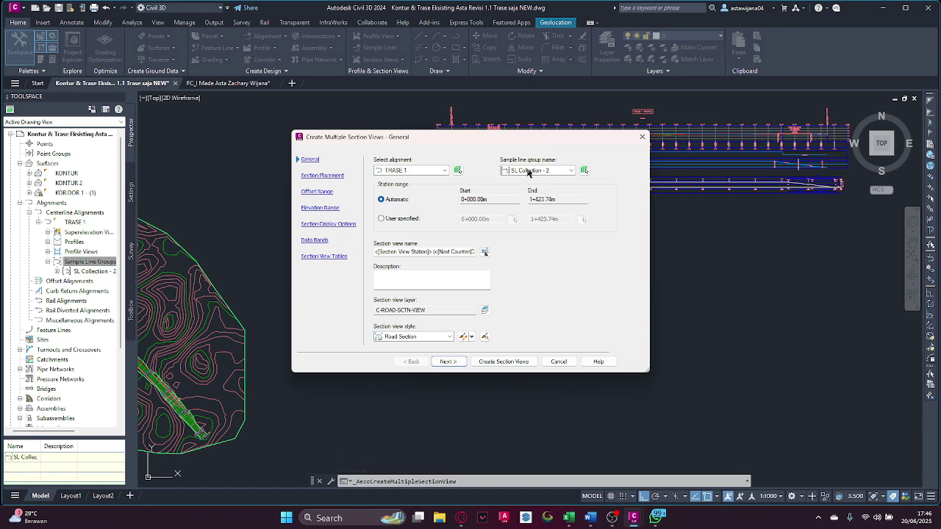
Add a Total Volume table in the Basic style to the section views and place the views below the assembly
click(324, 256)
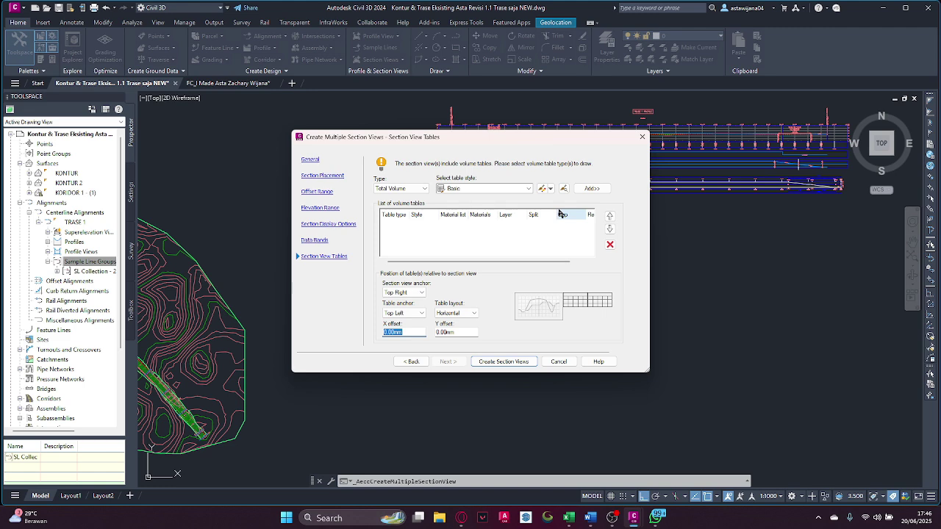
click(590, 190)
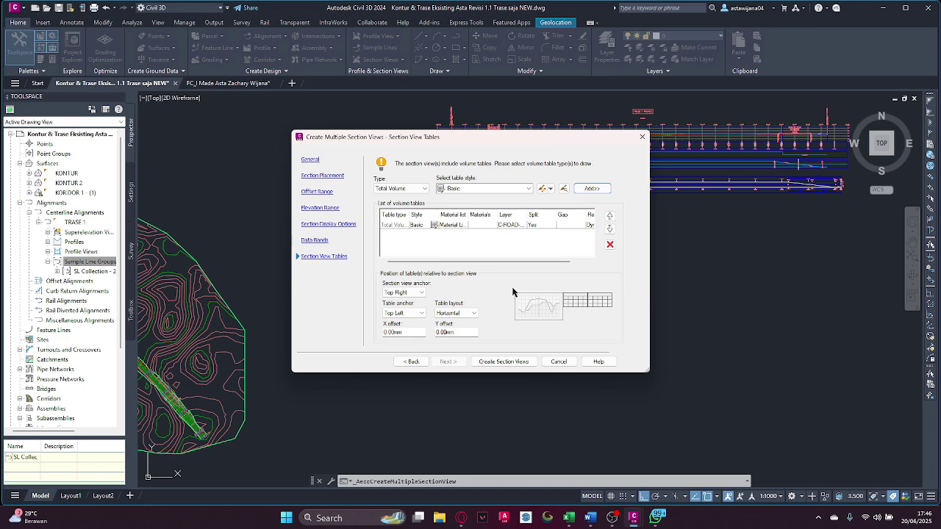
click(504, 361)
scroll(450, 291, down, 2)
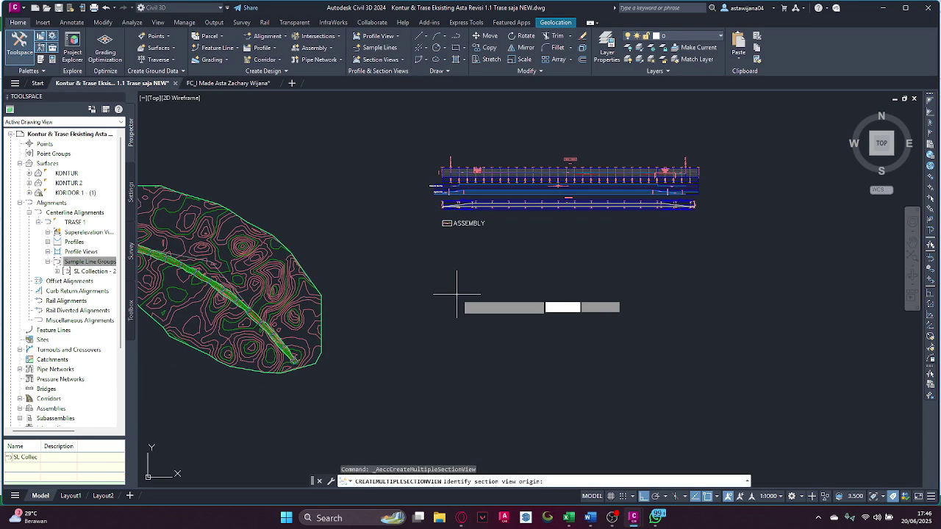
click(443, 344)
Examine the cross sections and the cut and fill values in the volume tables at stations 0+000, 0+200 and 0+800
middle_drag(476, 266, 407, 259)
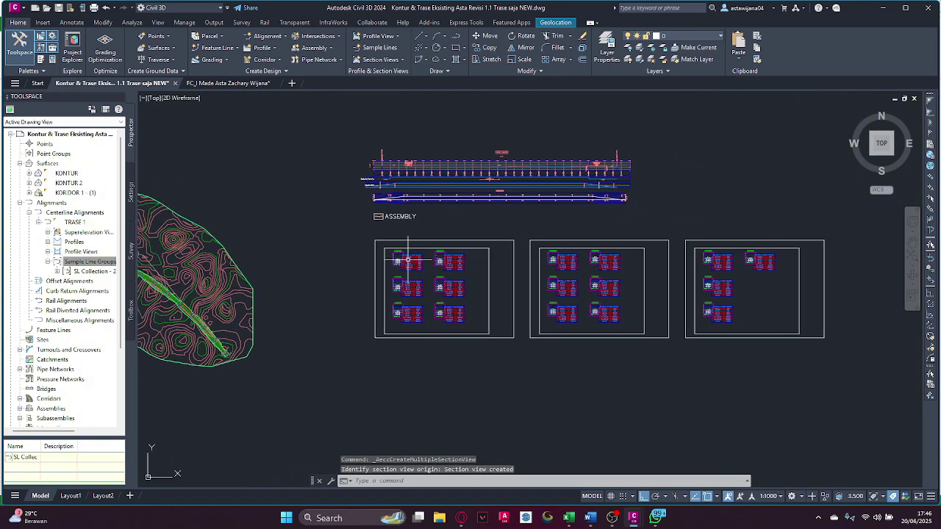
scroll(404, 259, up, 6)
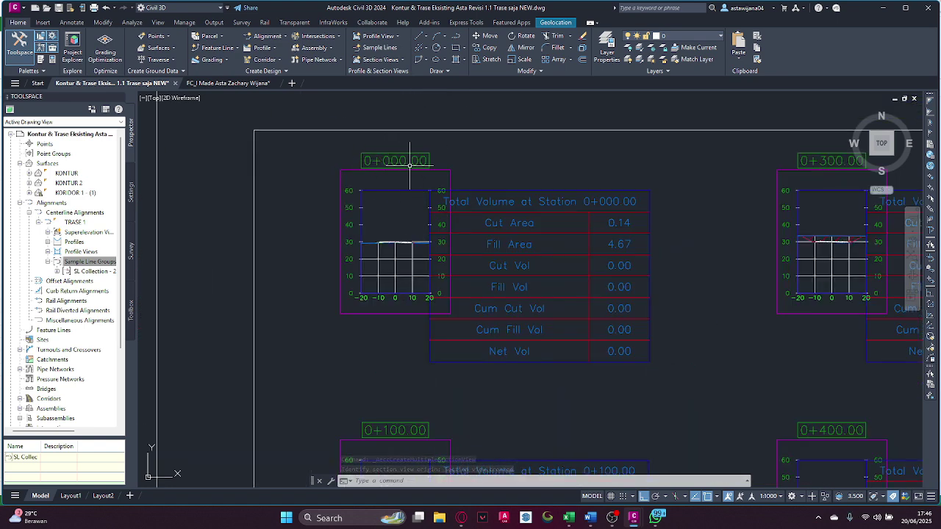
scroll(390, 179, up, 5)
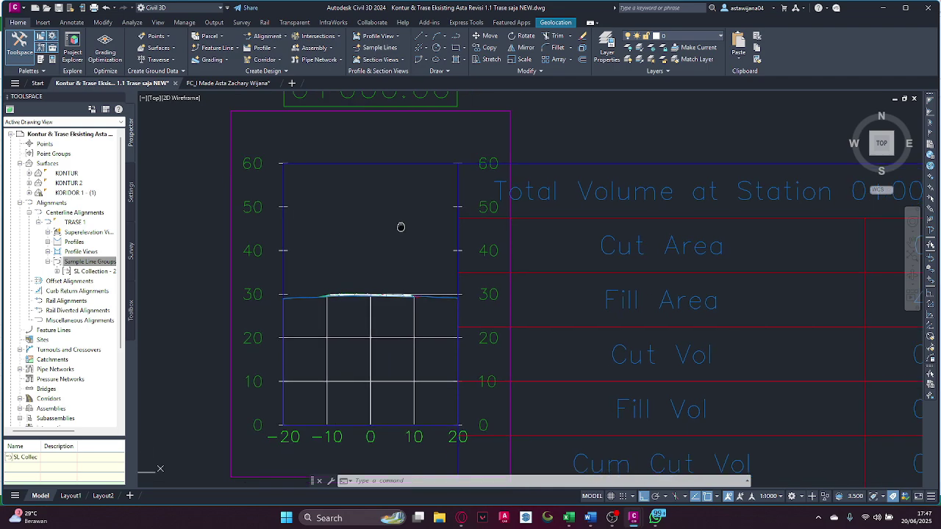
middle_drag(438, 226, 350, 205)
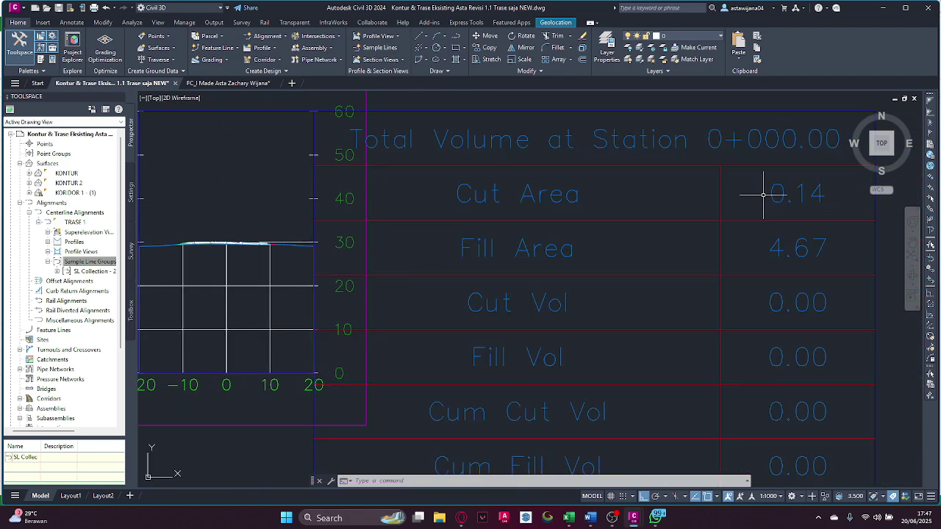
middle_drag(787, 218, 707, 209)
scroll(710, 206, down, 6)
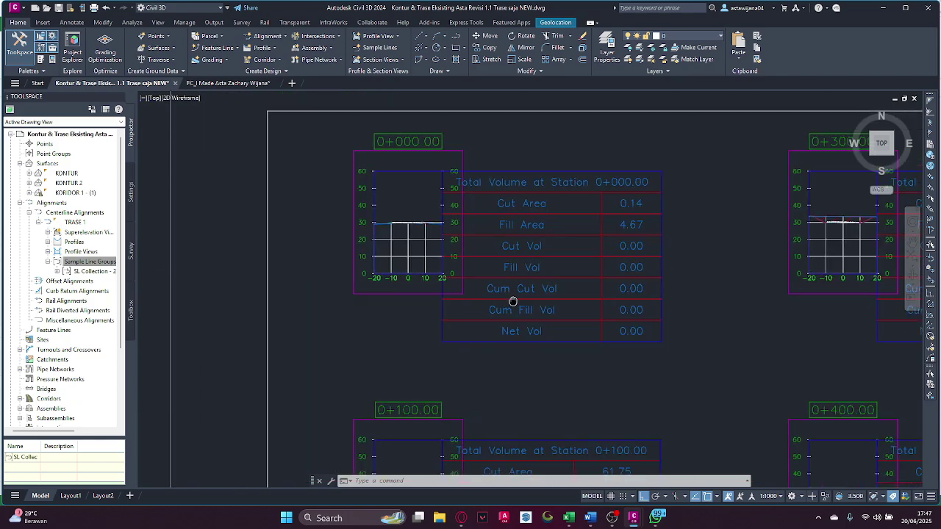
middle_drag(563, 328, 644, 164)
scroll(705, 287, down, 2)
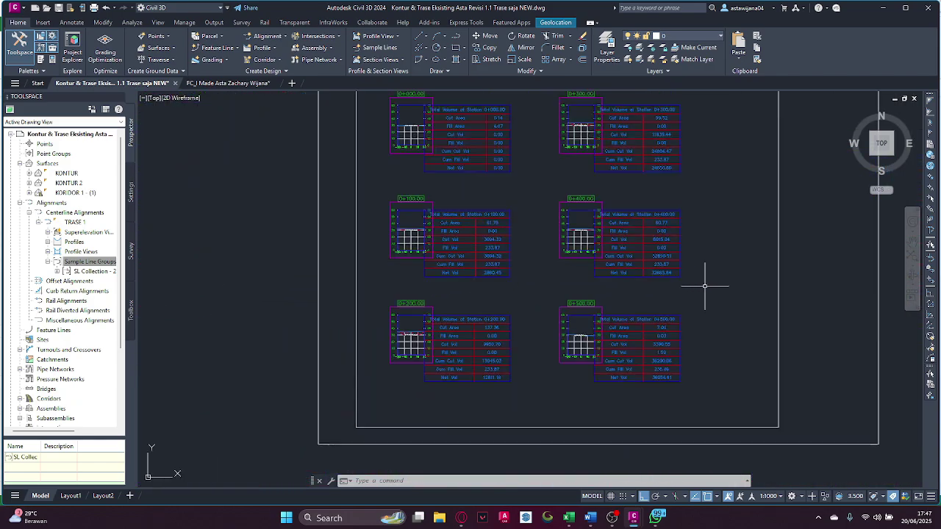
middle_drag(705, 287, 718, 254)
scroll(423, 328, up, 6)
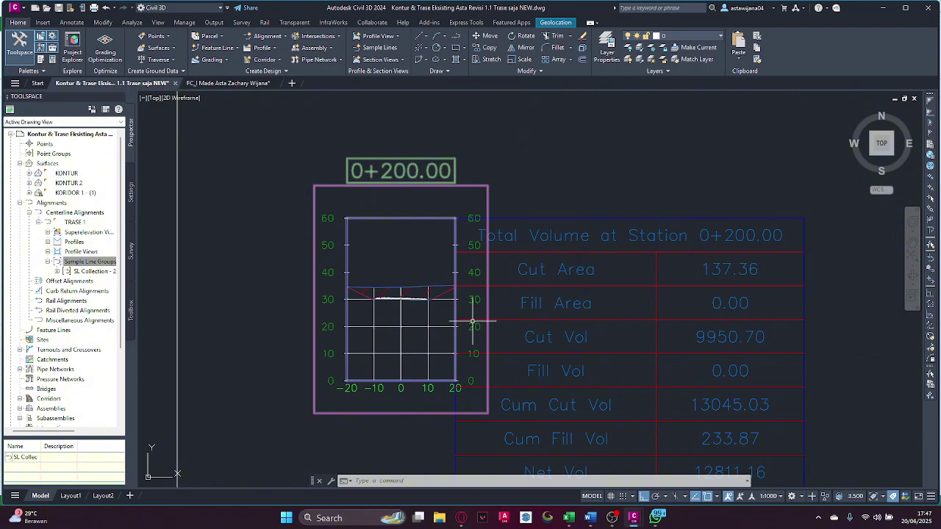
middle_drag(456, 269, 434, 289)
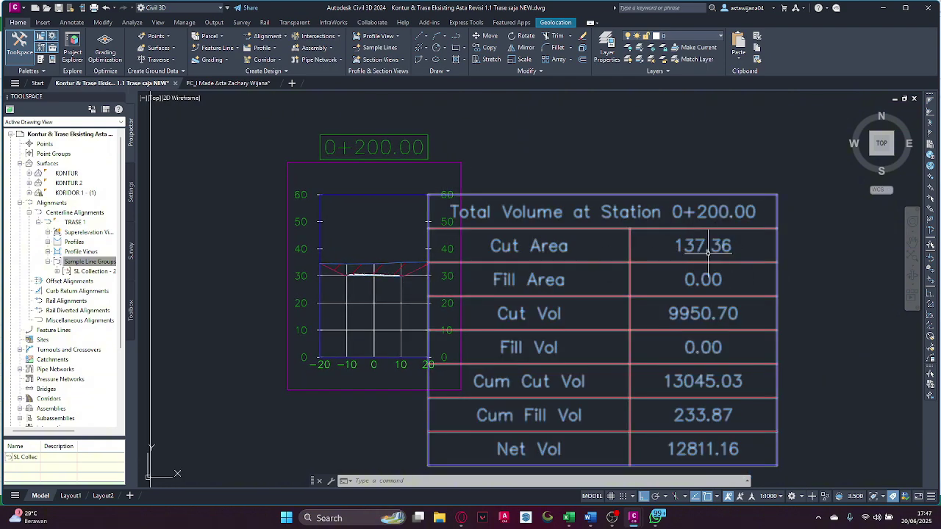
scroll(732, 268, down, 10)
middle_drag(732, 268, 252, 312)
scroll(473, 308, up, 4)
scroll(445, 324, up, 6)
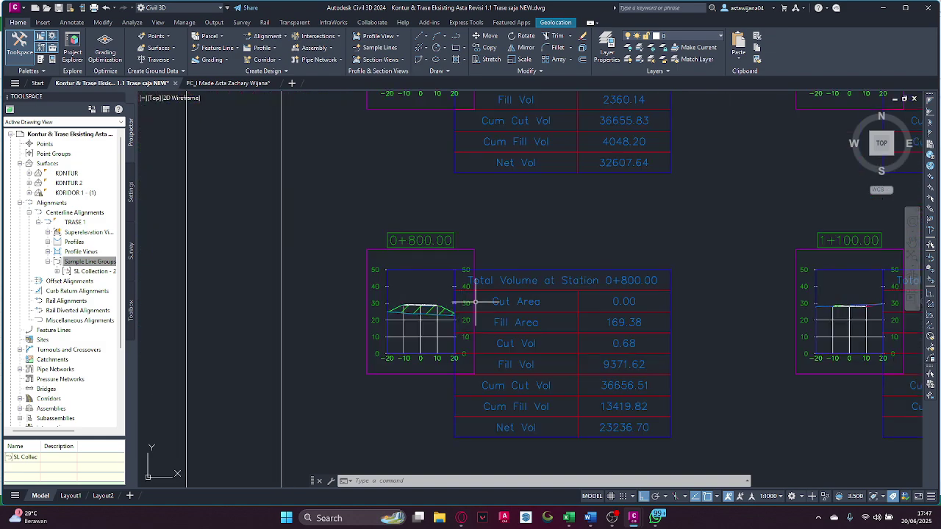
scroll(473, 263, up, 1)
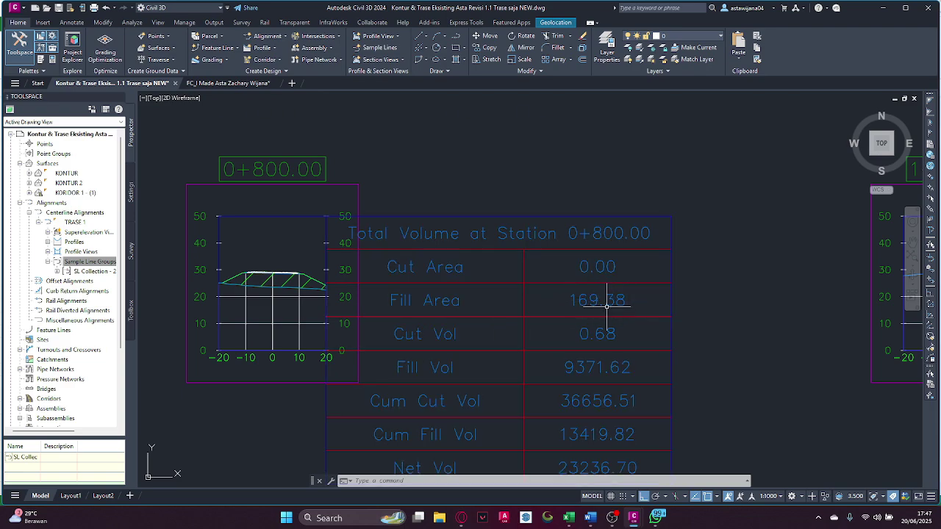
Examine the section views and volume tables for the final stations, 1+200 to 1+423.74
scroll(600, 300, down, 5)
middle_drag(630, 294, 185, 352)
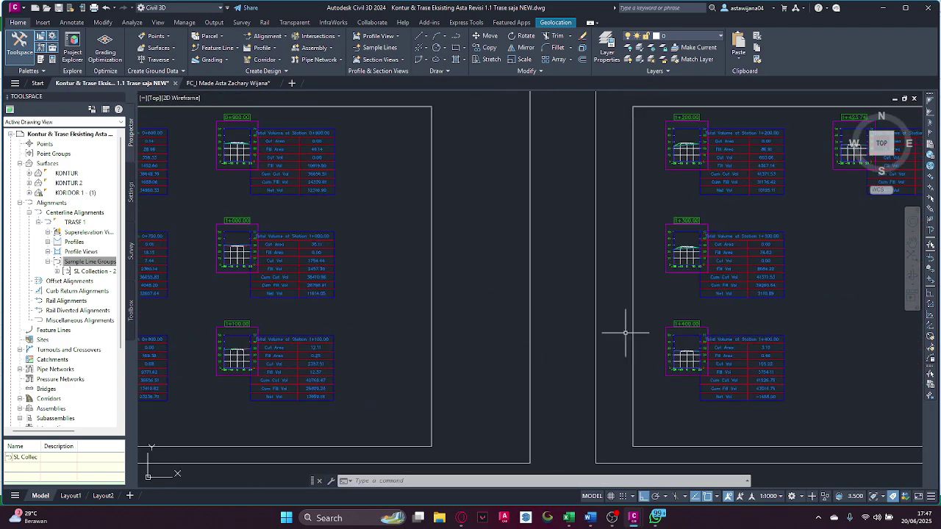
middle_drag(630, 330, 325, 391)
scroll(504, 246, up, 3)
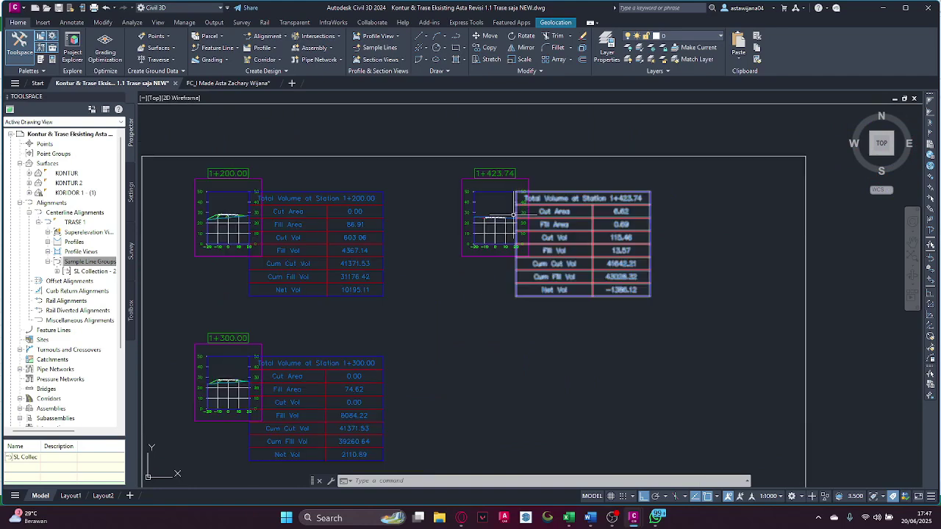
scroll(411, 265, down, 8)
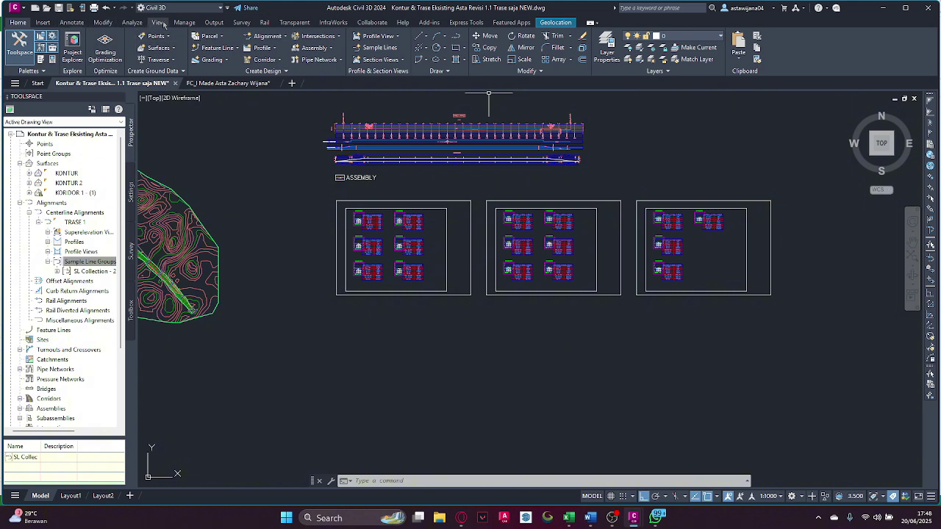
Create a Cut and Fill style total volume table for TRASE 1 from SL Collection - 2, placed below the first section sheet
click(132, 22)
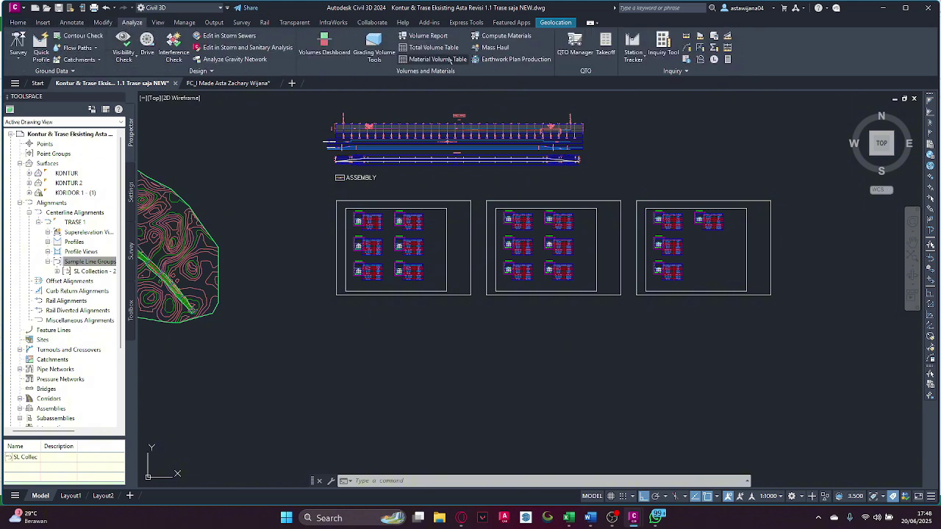
click(428, 47)
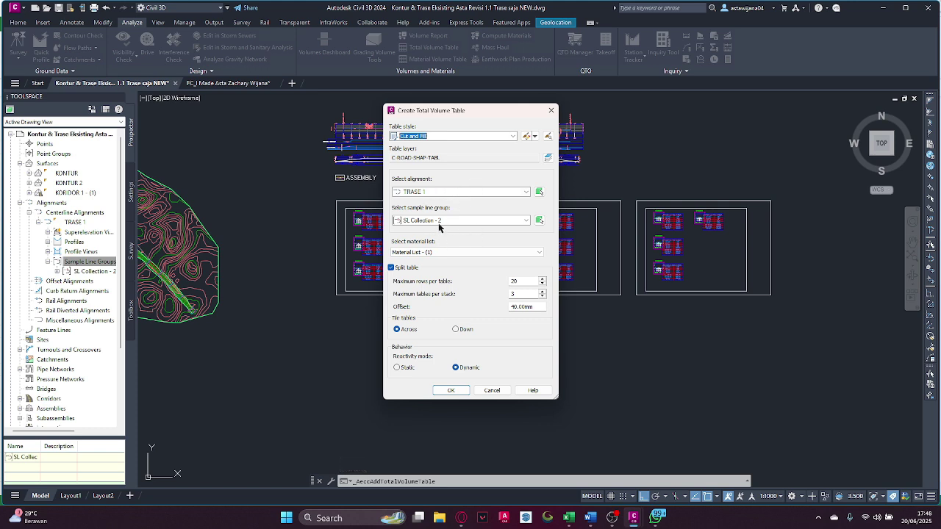
click(456, 392)
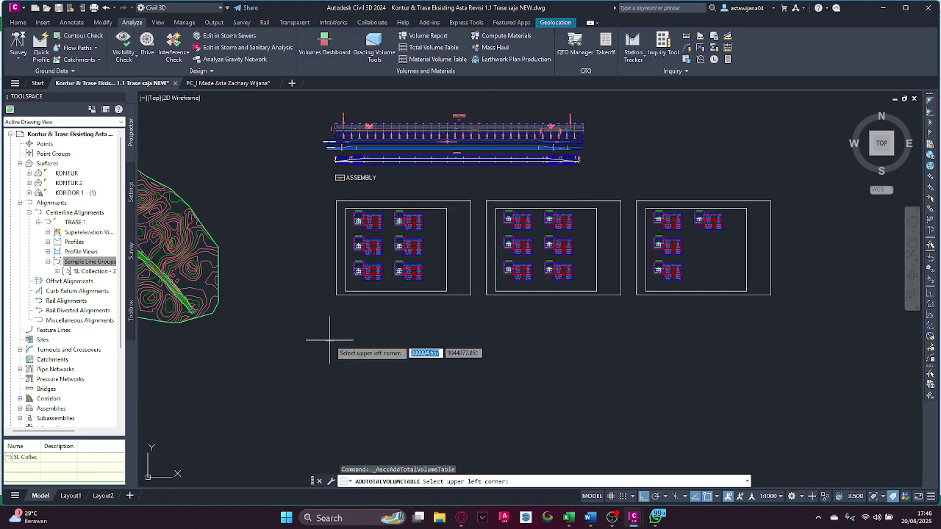
scroll(329, 341, up, 4)
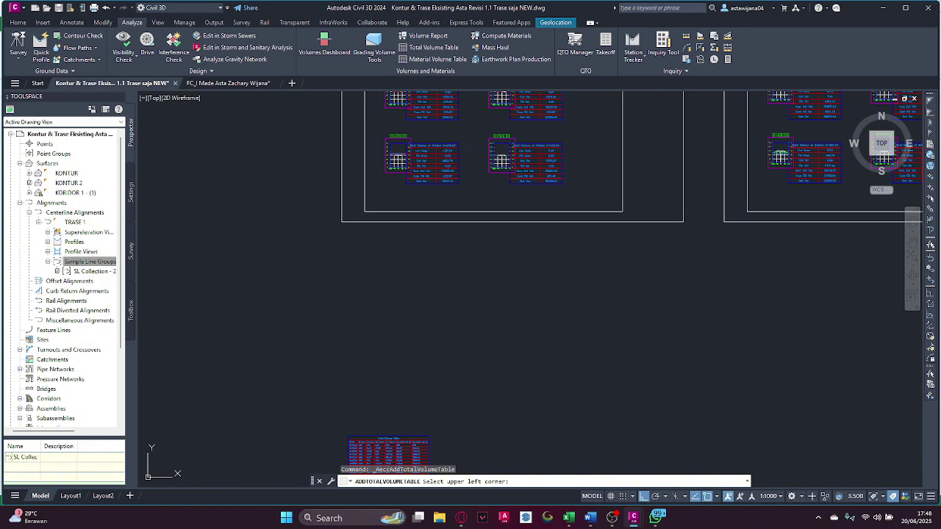
click(349, 436)
Move the total volume table straight up to sit closer beneath the first section sheet
middle_drag(369, 360, 363, 255)
click(493, 399)
click(322, 288)
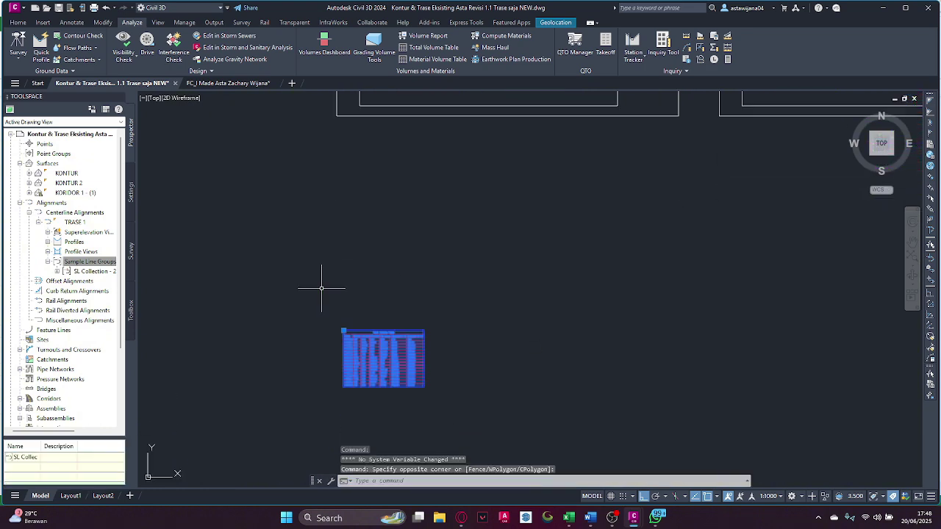
text(m)
key(Return)
click(405, 395)
click(406, 207)
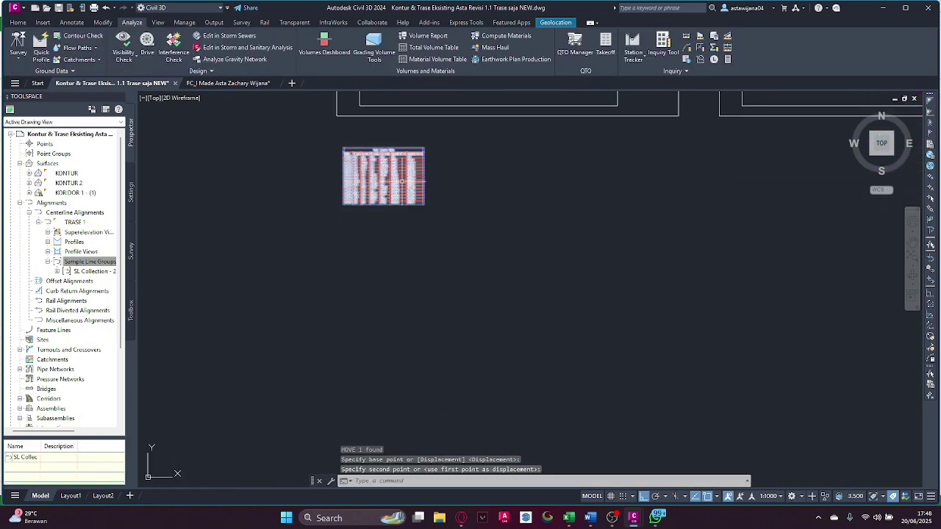
Examine the area, volume and cumulative cut and fill columns of the total volume table
scroll(402, 181, up, 8)
scroll(431, 235, down, 4)
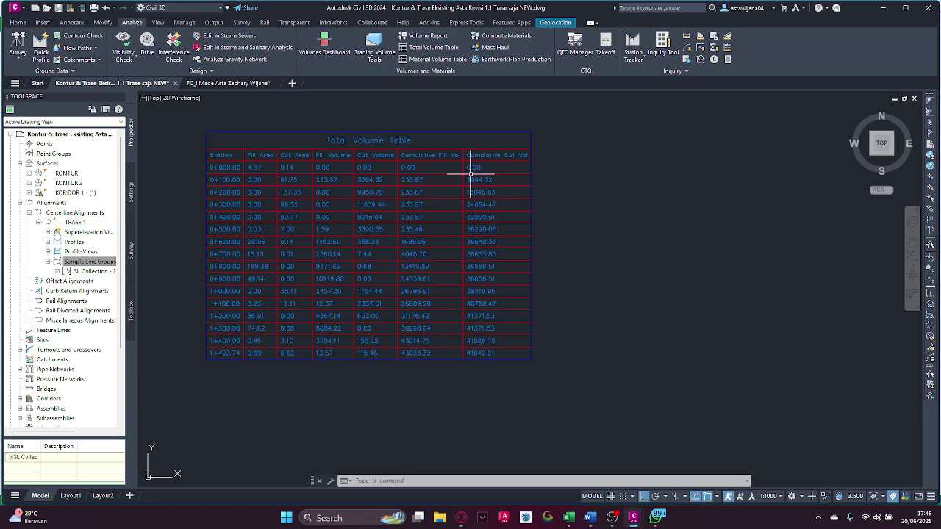
scroll(471, 174, up, 2)
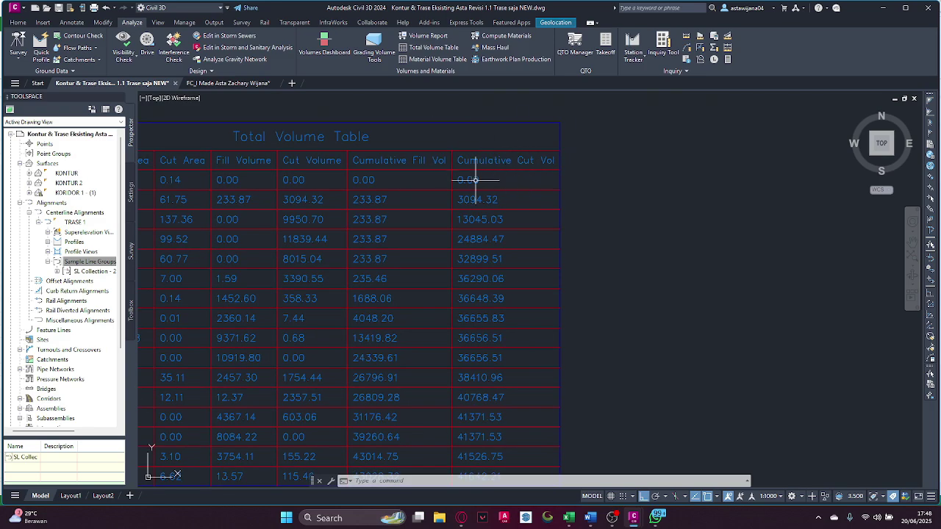
scroll(479, 186, down, 2)
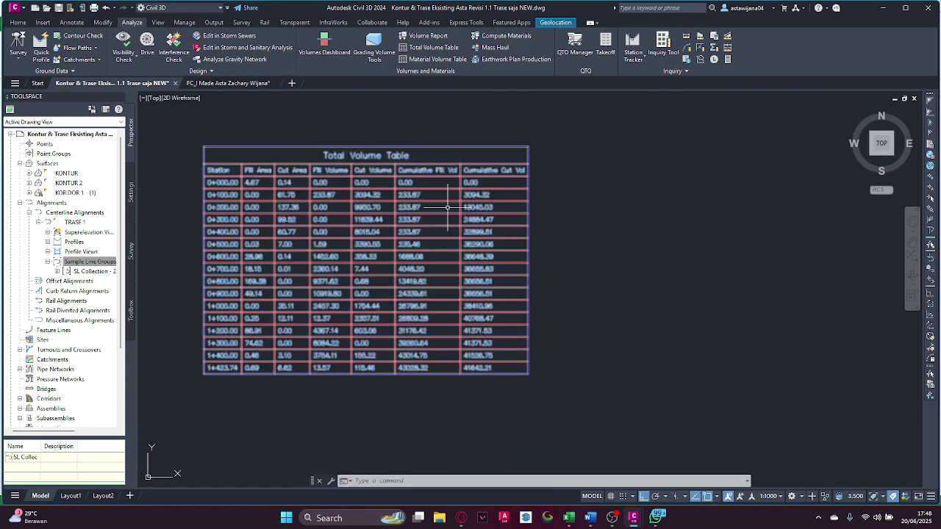
middle_drag(358, 224, 458, 182)
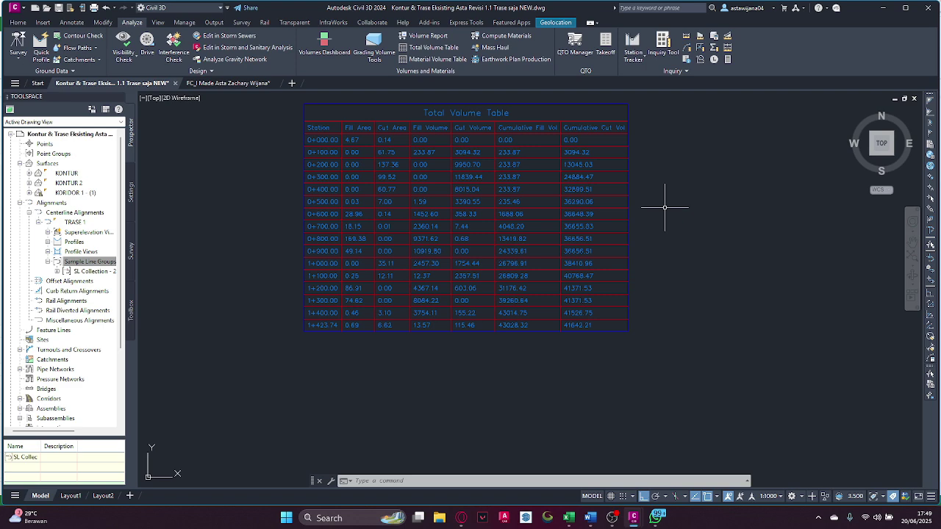
middle_drag(672, 194, 634, 256)
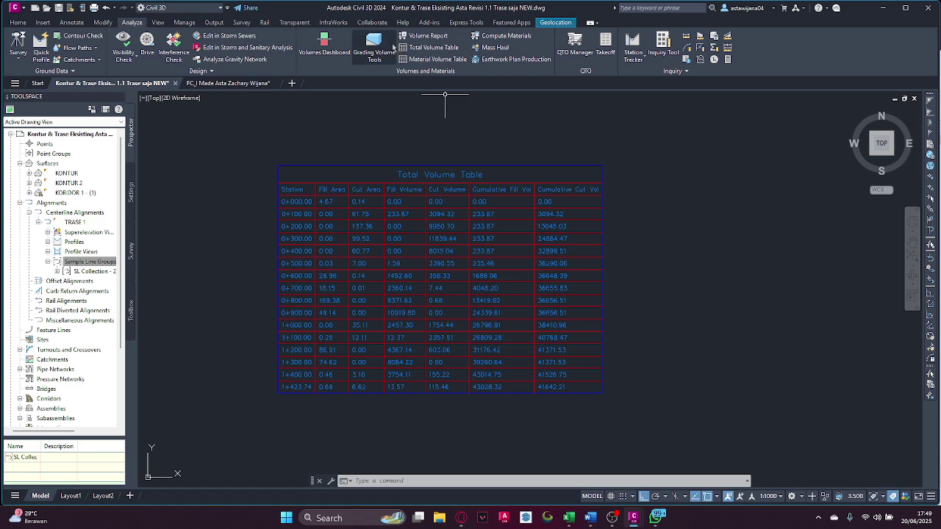
Generate a volume report for TRASE 1 using SL Collection - 2 and Material List - (1), and return to the drawing
click(429, 36)
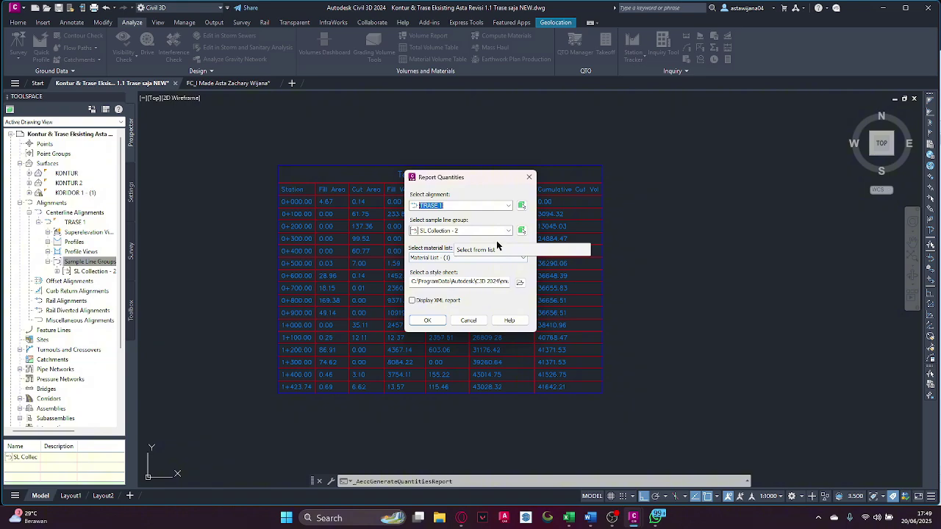
click(426, 321)
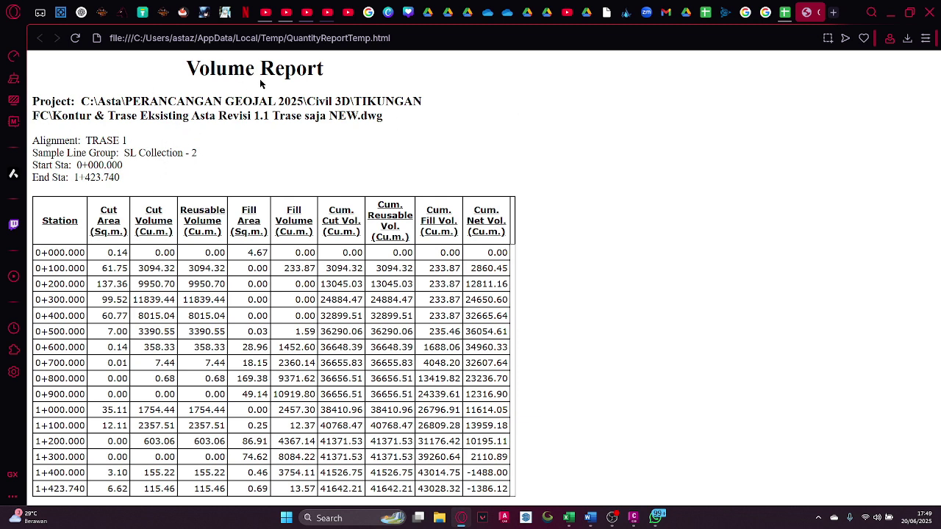
click(488, 245)
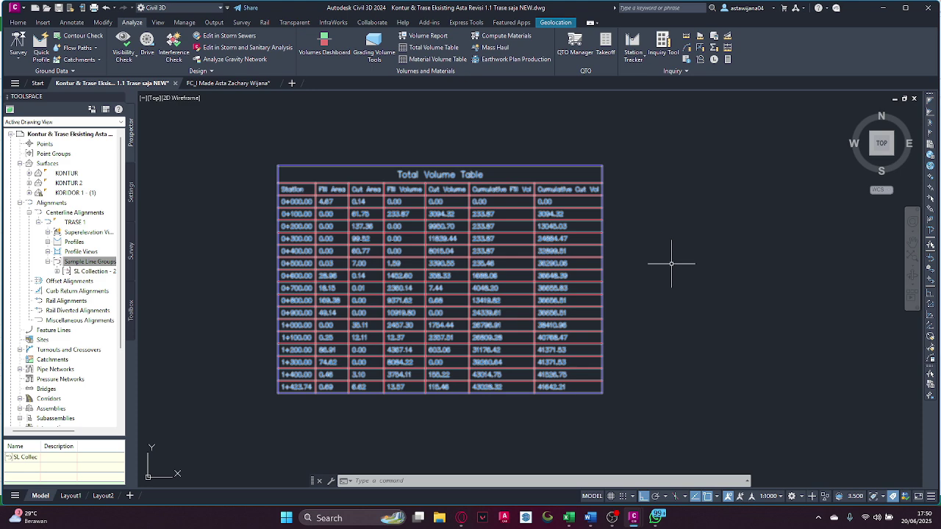
Create a Basic style mass haul diagram for TRASE 1 from SL Collection - 2, placed to the right of the third section sheet
scroll(676, 227, down, 4)
middle_drag(676, 228, 380, 294)
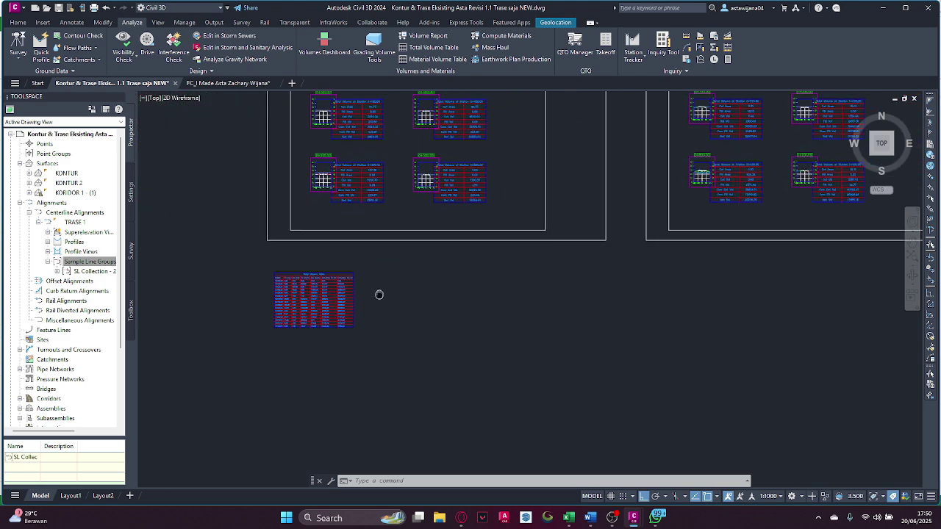
click(493, 49)
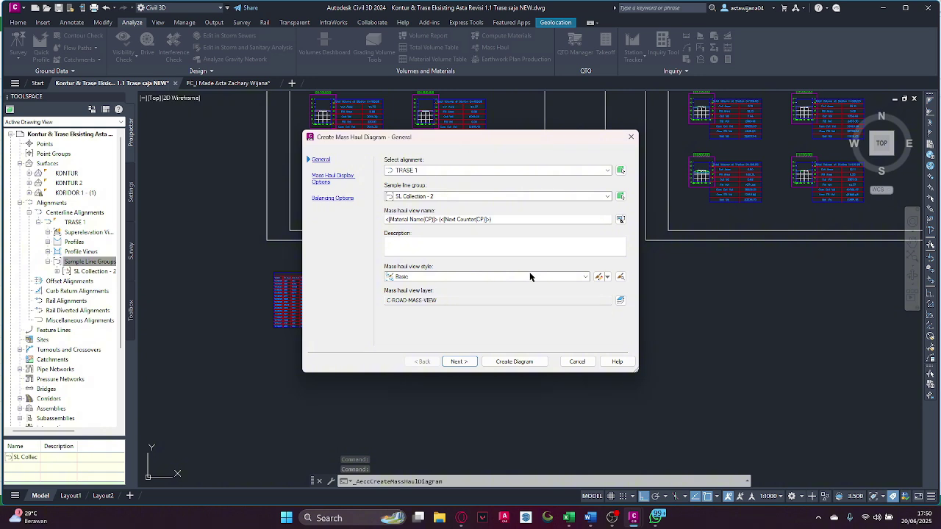
click(515, 362)
scroll(586, 330, down, 3)
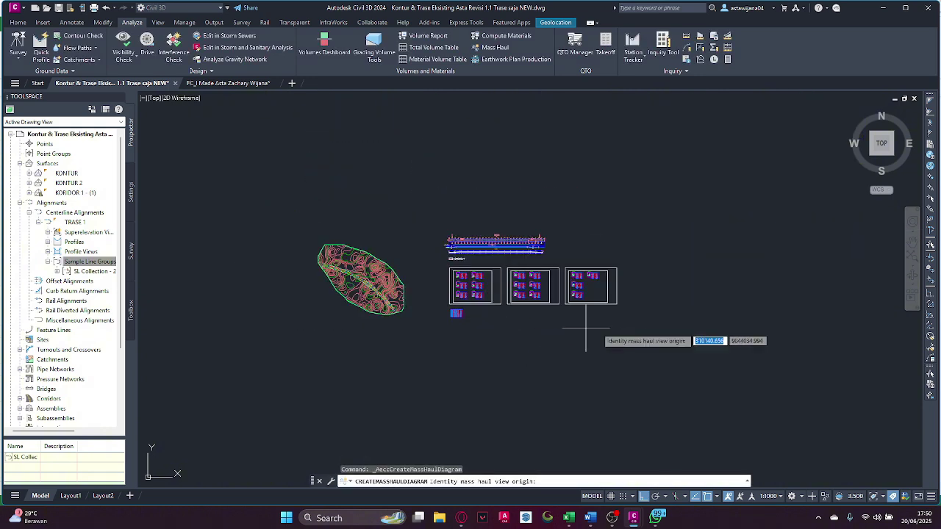
scroll(586, 329, up, 1)
scroll(610, 294, up, 4)
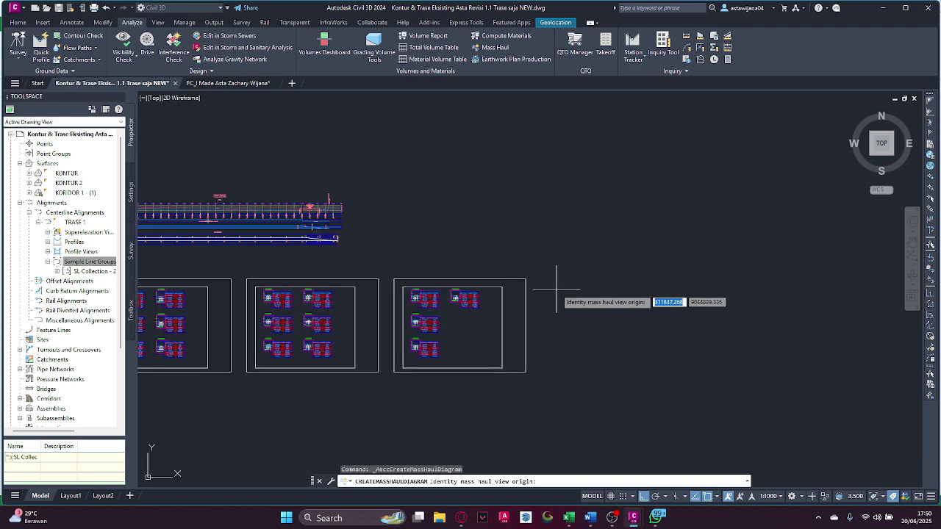
click(559, 283)
Inspect the TRASE 1 mass haul diagram and review the overall layout of profiles, section sheets and volume table
scroll(574, 290, up, 3)
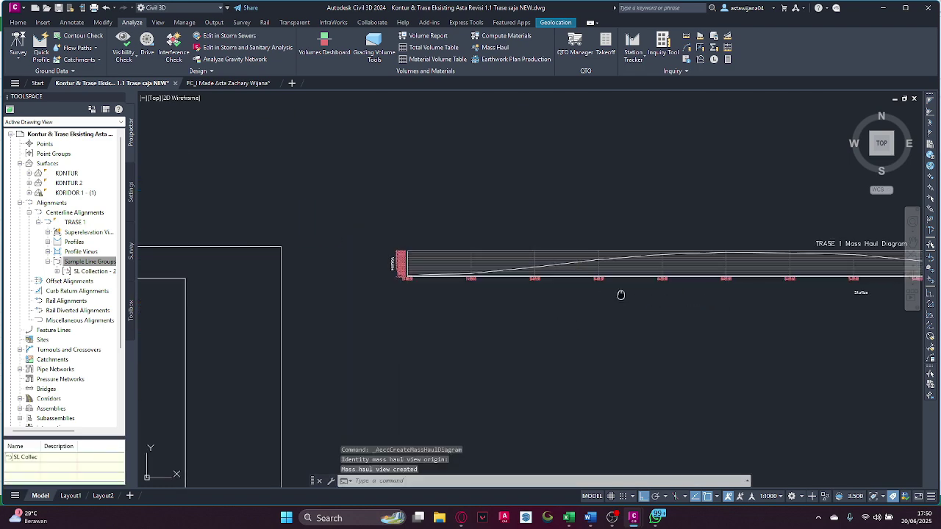
middle_drag(621, 295, 414, 313)
scroll(659, 300, down, 2)
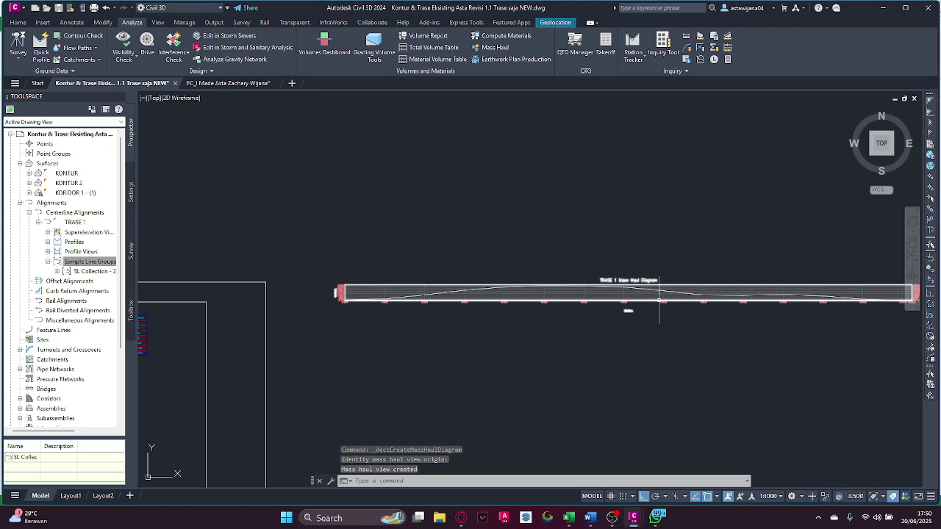
scroll(563, 319, down, 3)
scroll(360, 234, up, 1)
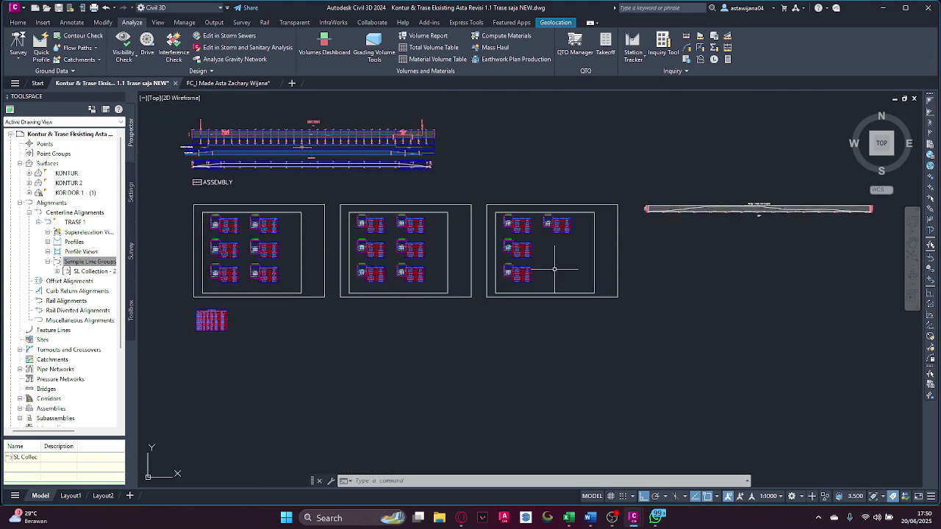
middle_drag(355, 345, 544, 331)
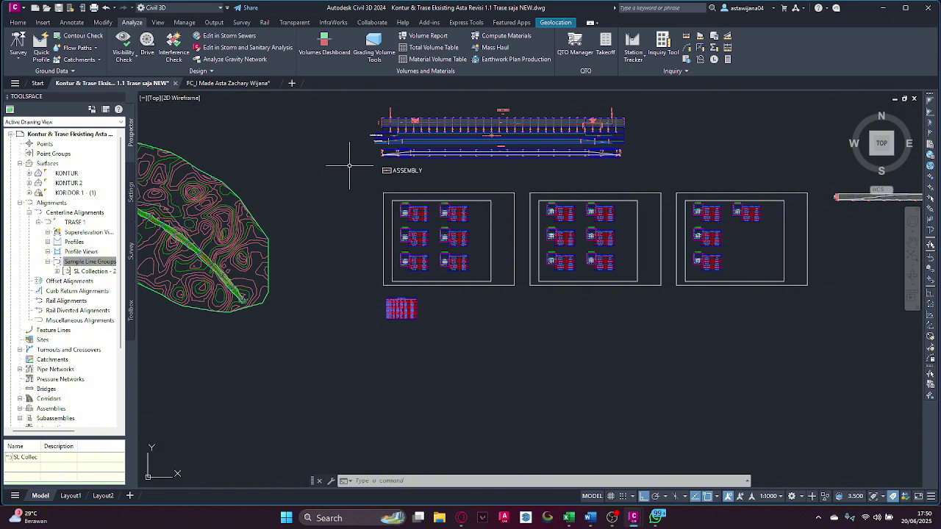
Run the Drive simulation along the TRASE 1 alignment on the AV profile to view the road corridor in 3D
click(148, 49)
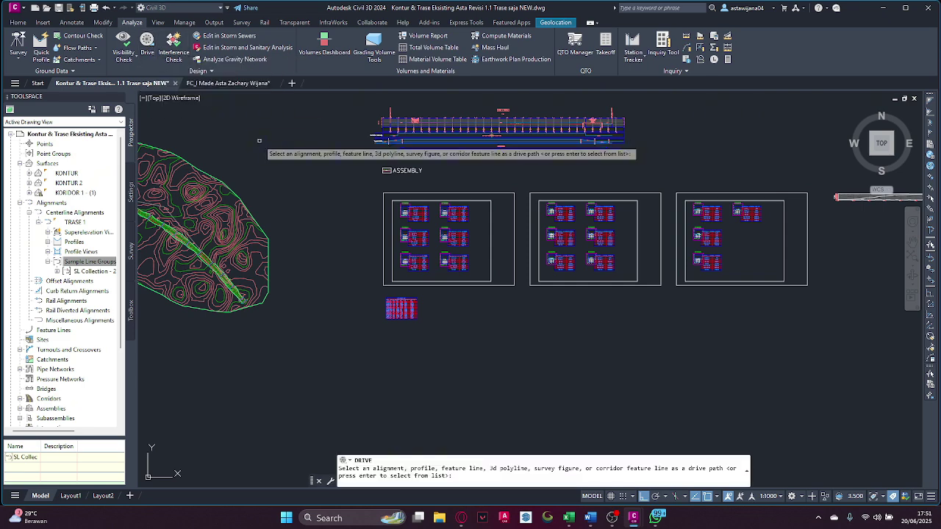
key(Return)
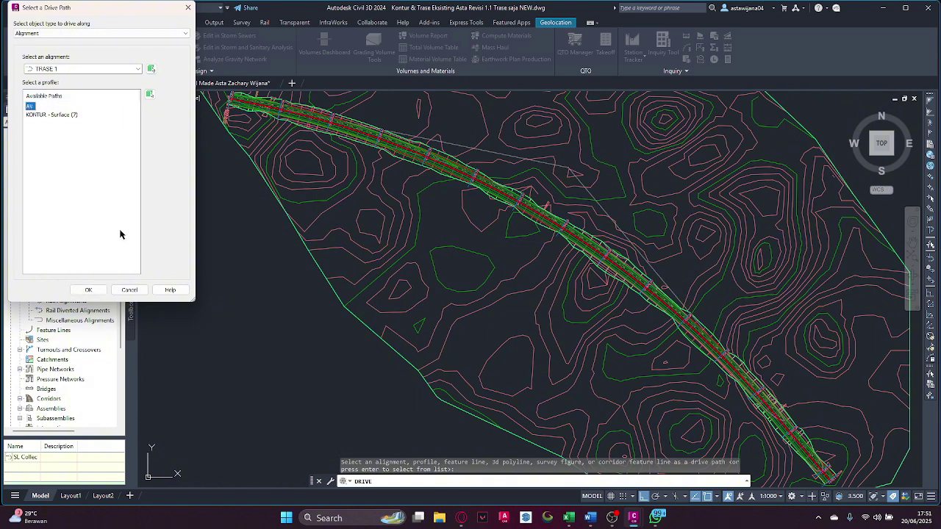
click(97, 292)
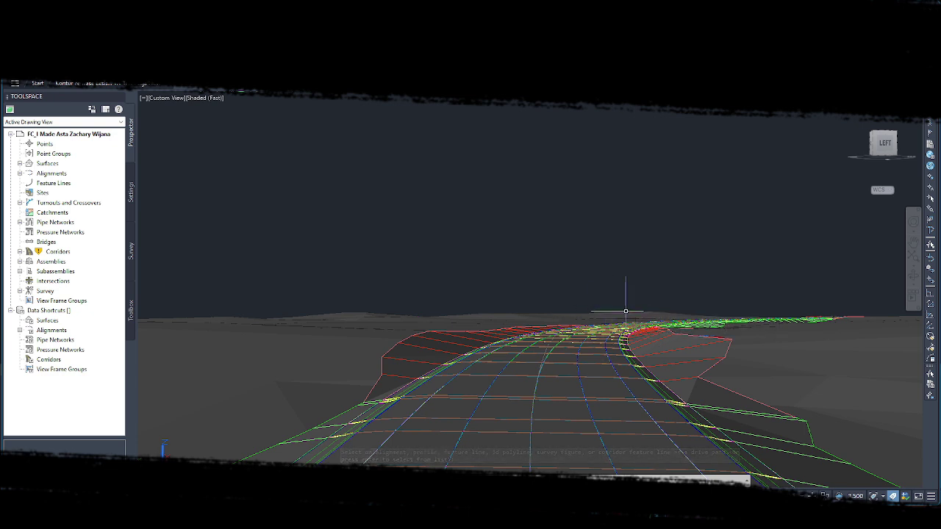
click(627, 322)
key(Escape)
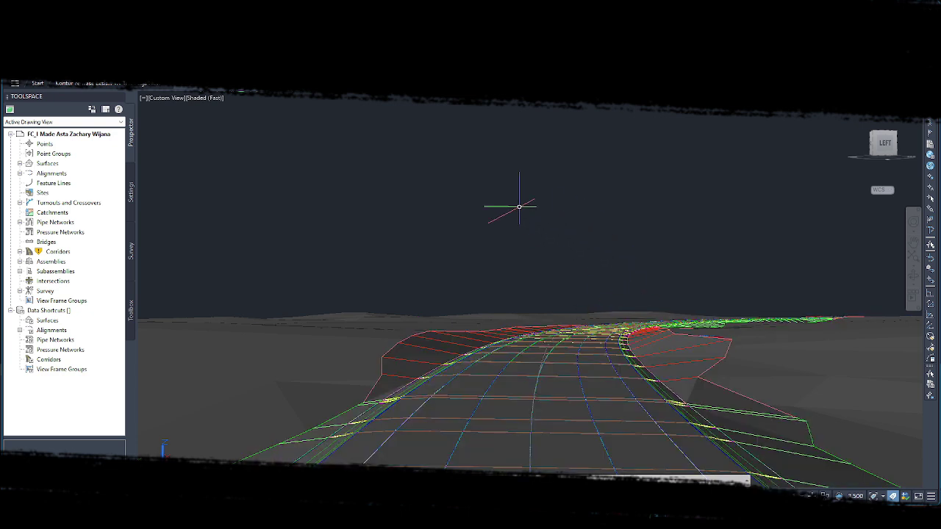